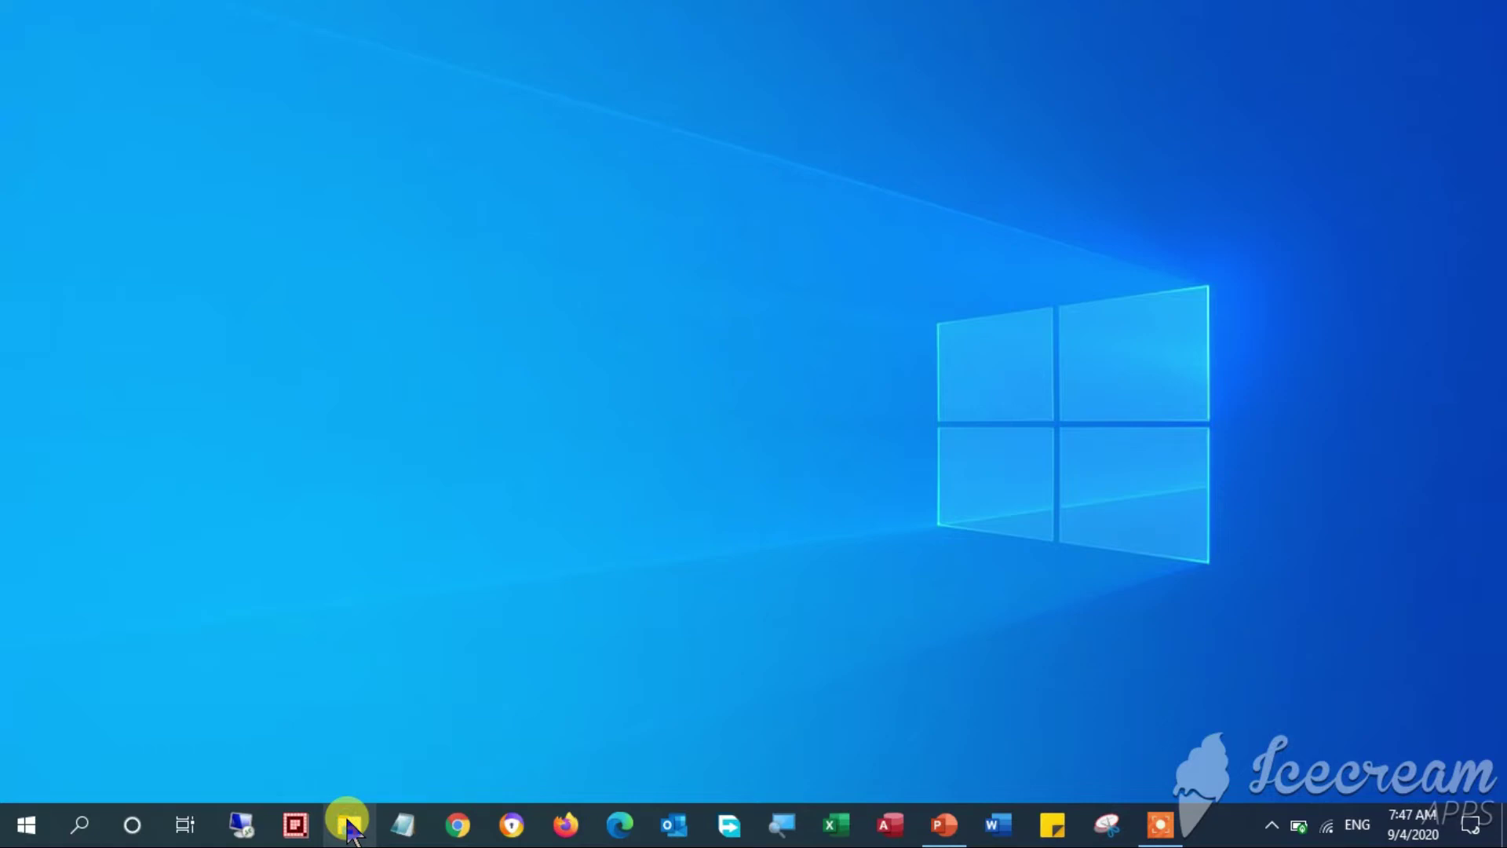
Open the Windows folder on Local Disk (C:) in a maximized File Explorer window
{"action": "left_click", "coordinate": [349, 826]}
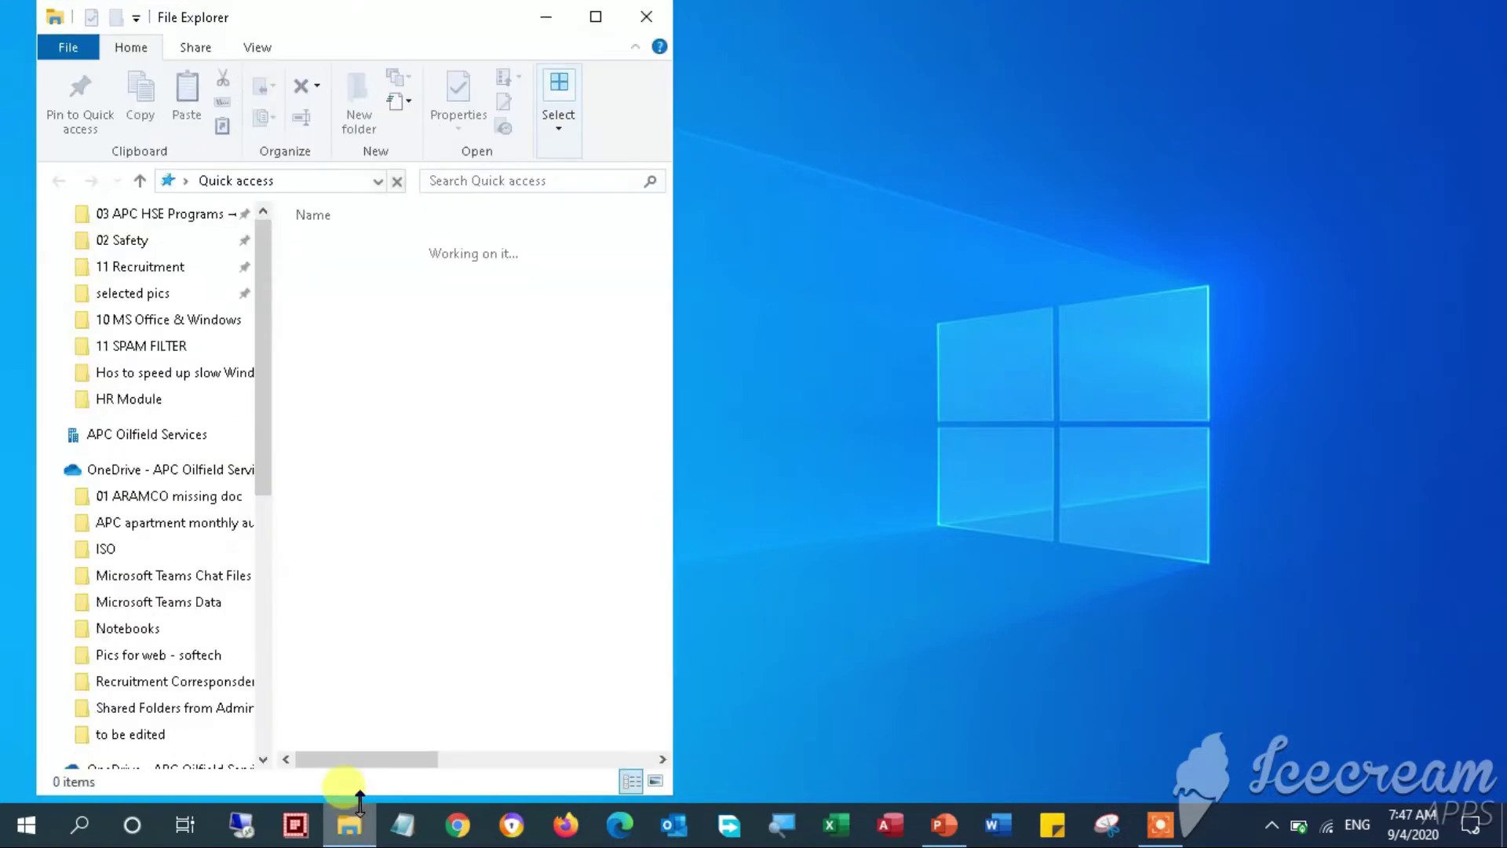
{"action": "left_click", "coordinate": [597, 16]}
{"action": "scroll", "coordinate": [235, 580], "scroll_direction": "down", "scroll_amount": 1}
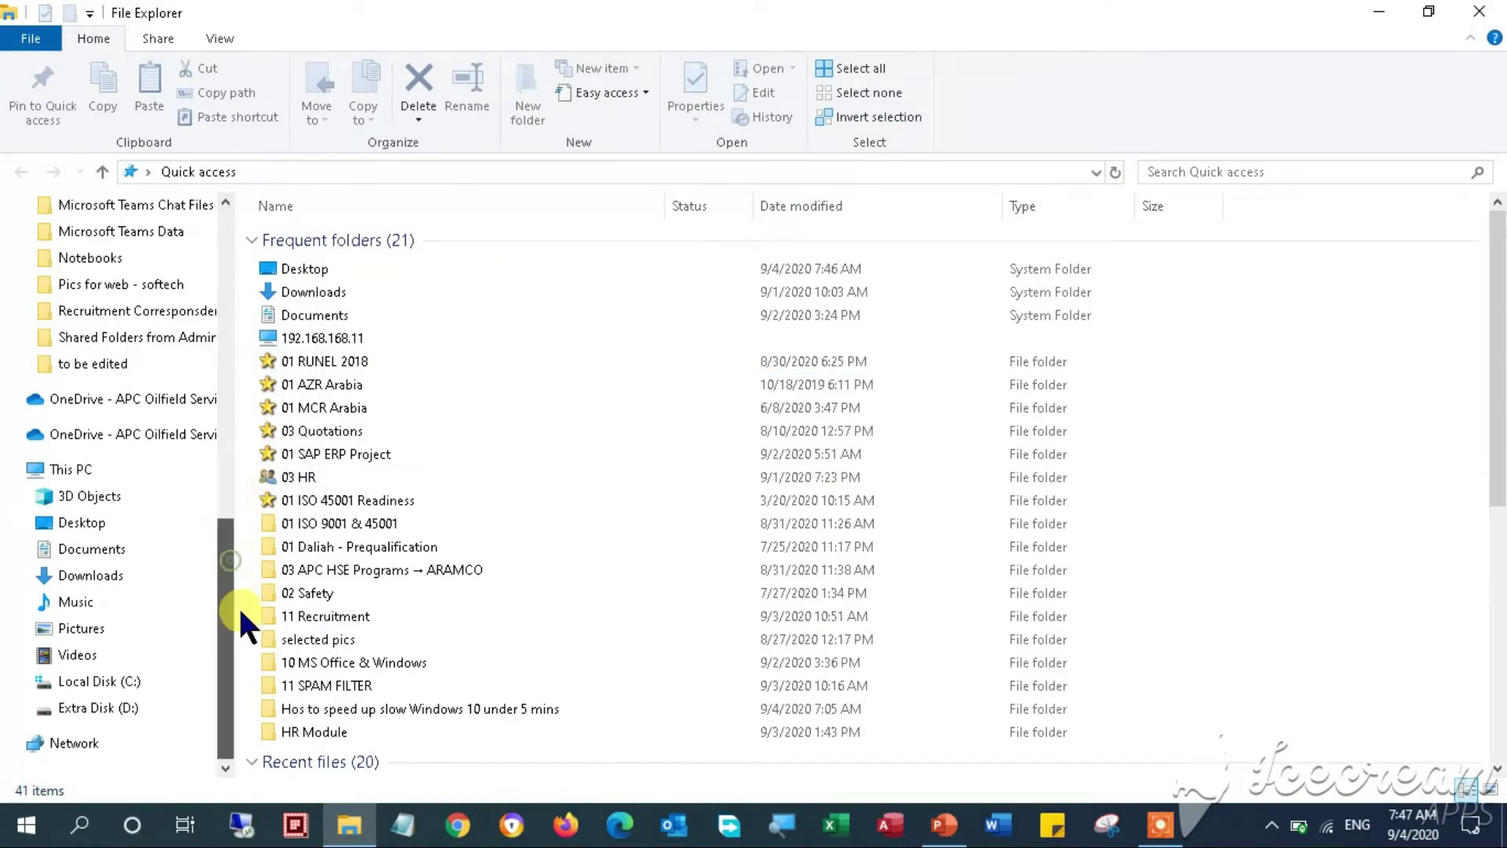
{"action": "left_click", "coordinate": [100, 683]}
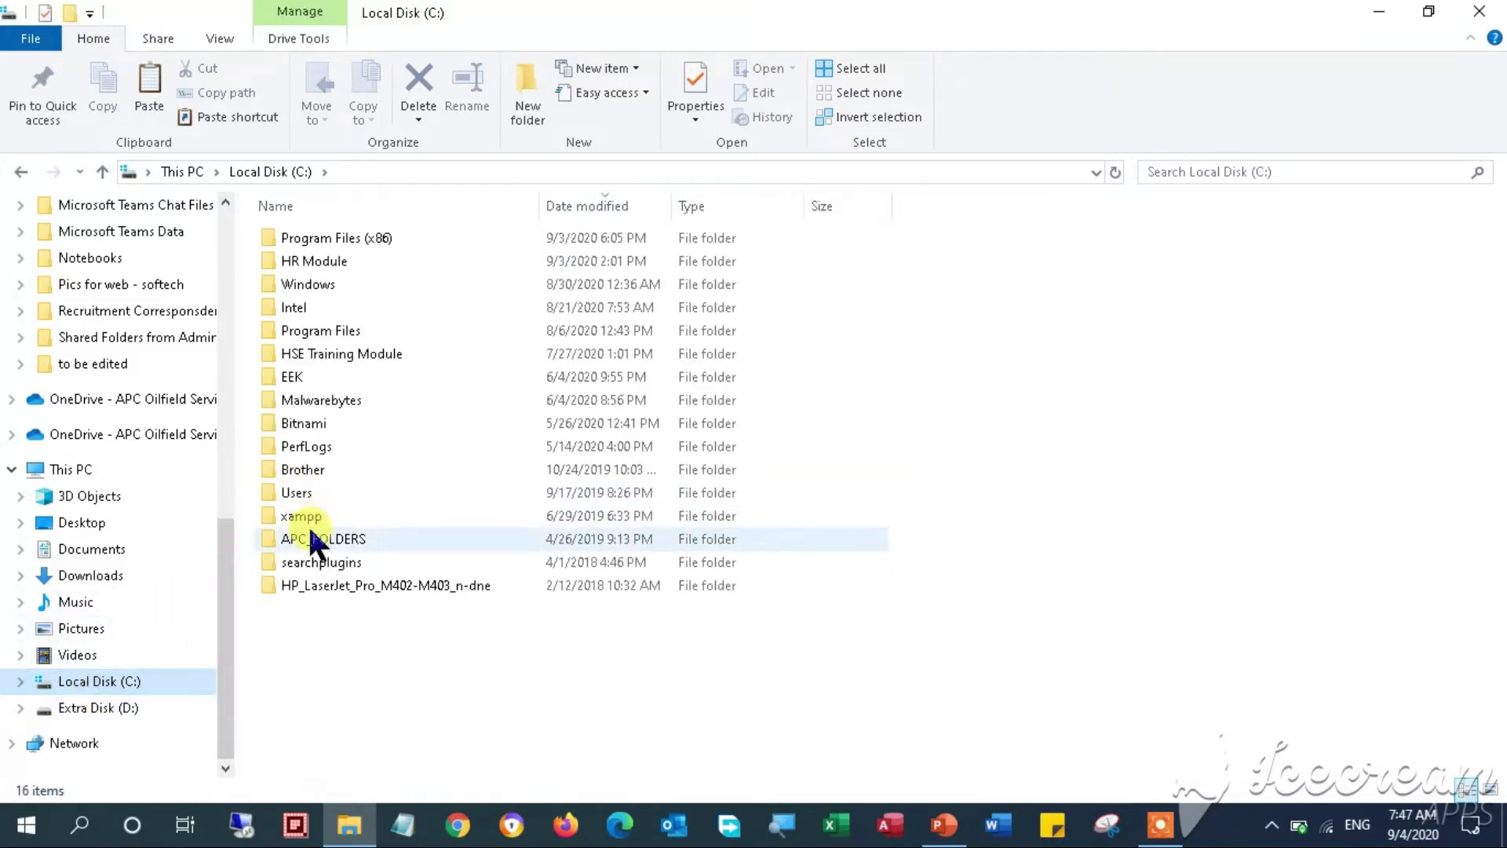
{"action": "left_click", "coordinate": [353, 284]}
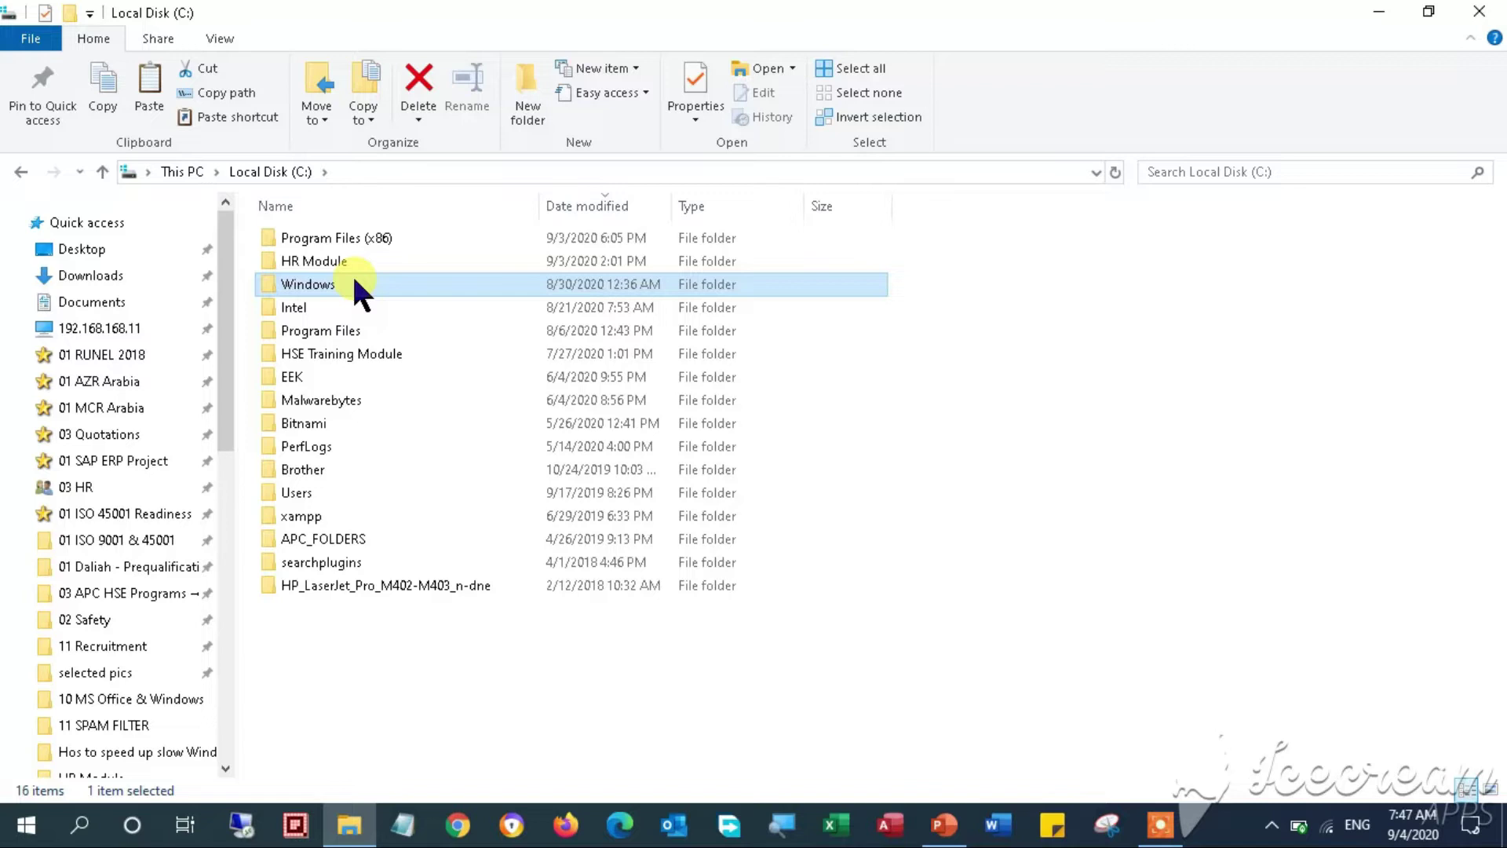
{"action": "double_click", "coordinate": [290, 285]}
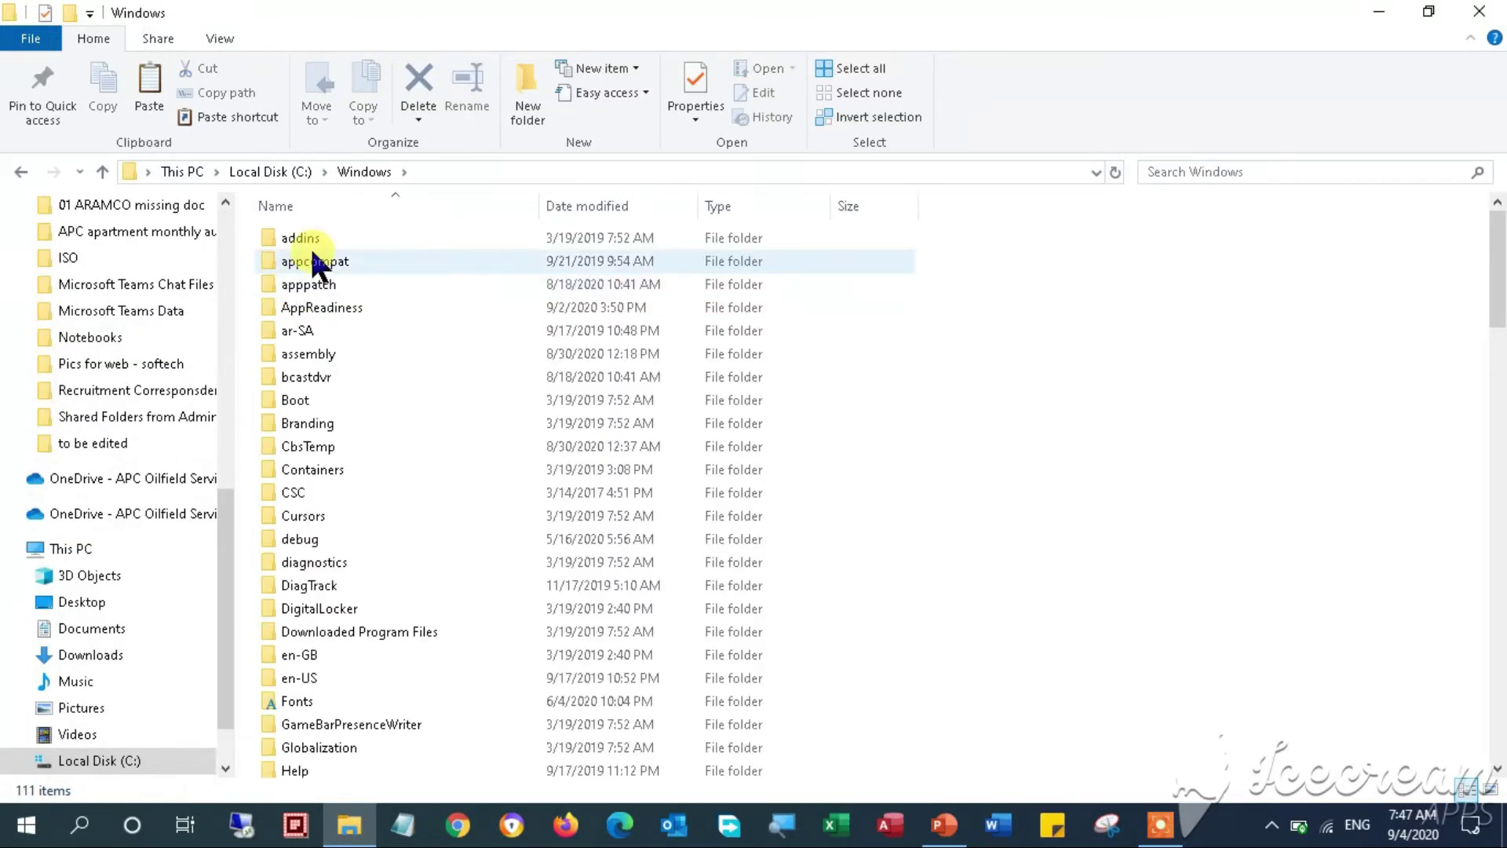
Open the Download folder inside the SoftwareDistribution folder
{"action": "scroll", "coordinate": [330, 632], "scroll_direction": "down", "scroll_amount": 2}
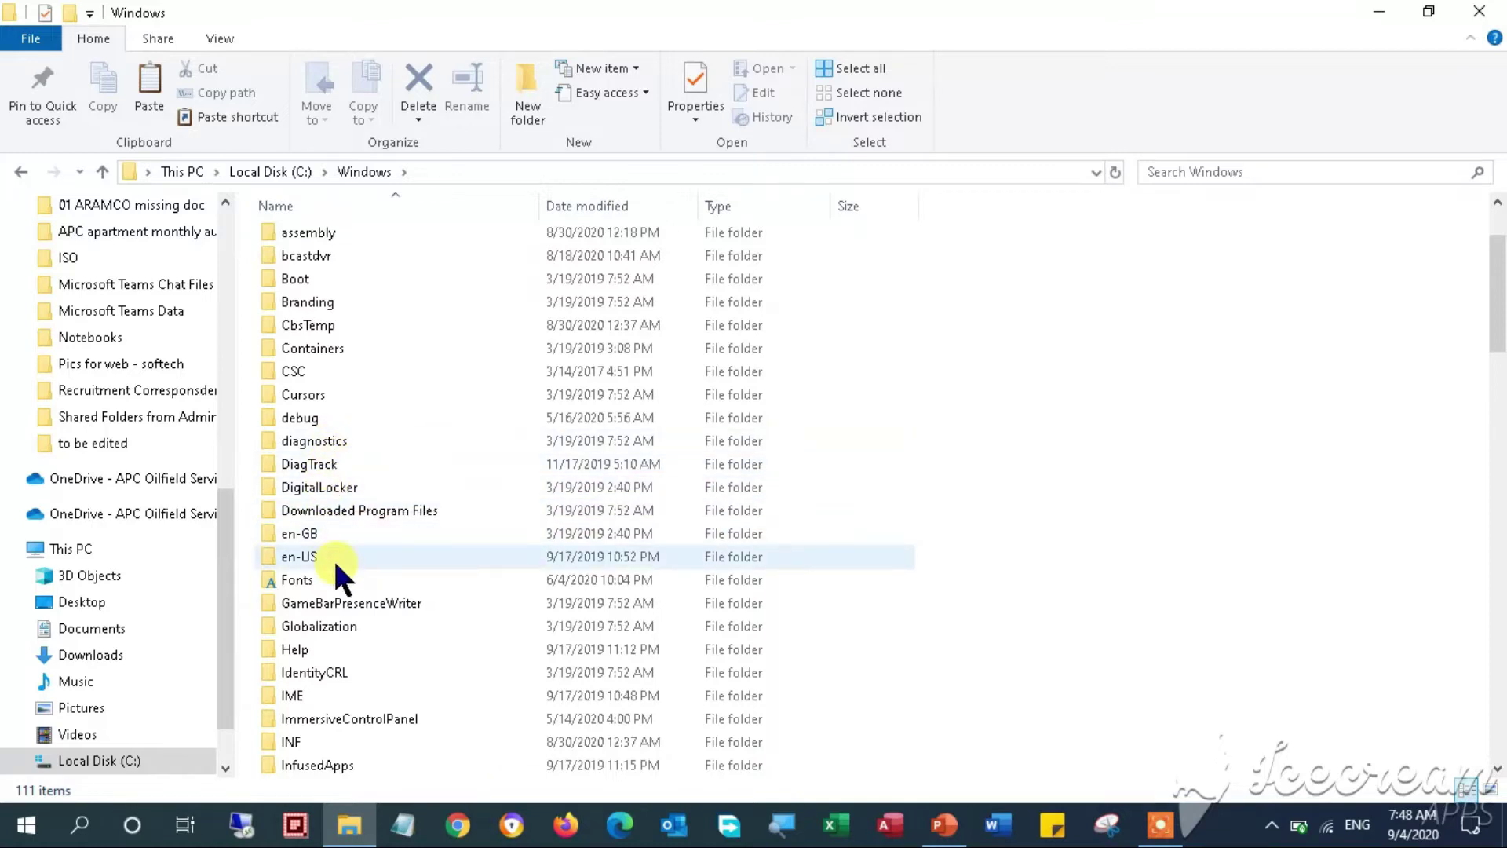
{"action": "scroll", "coordinate": [333, 558], "scroll_direction": "down", "scroll_amount": 12}
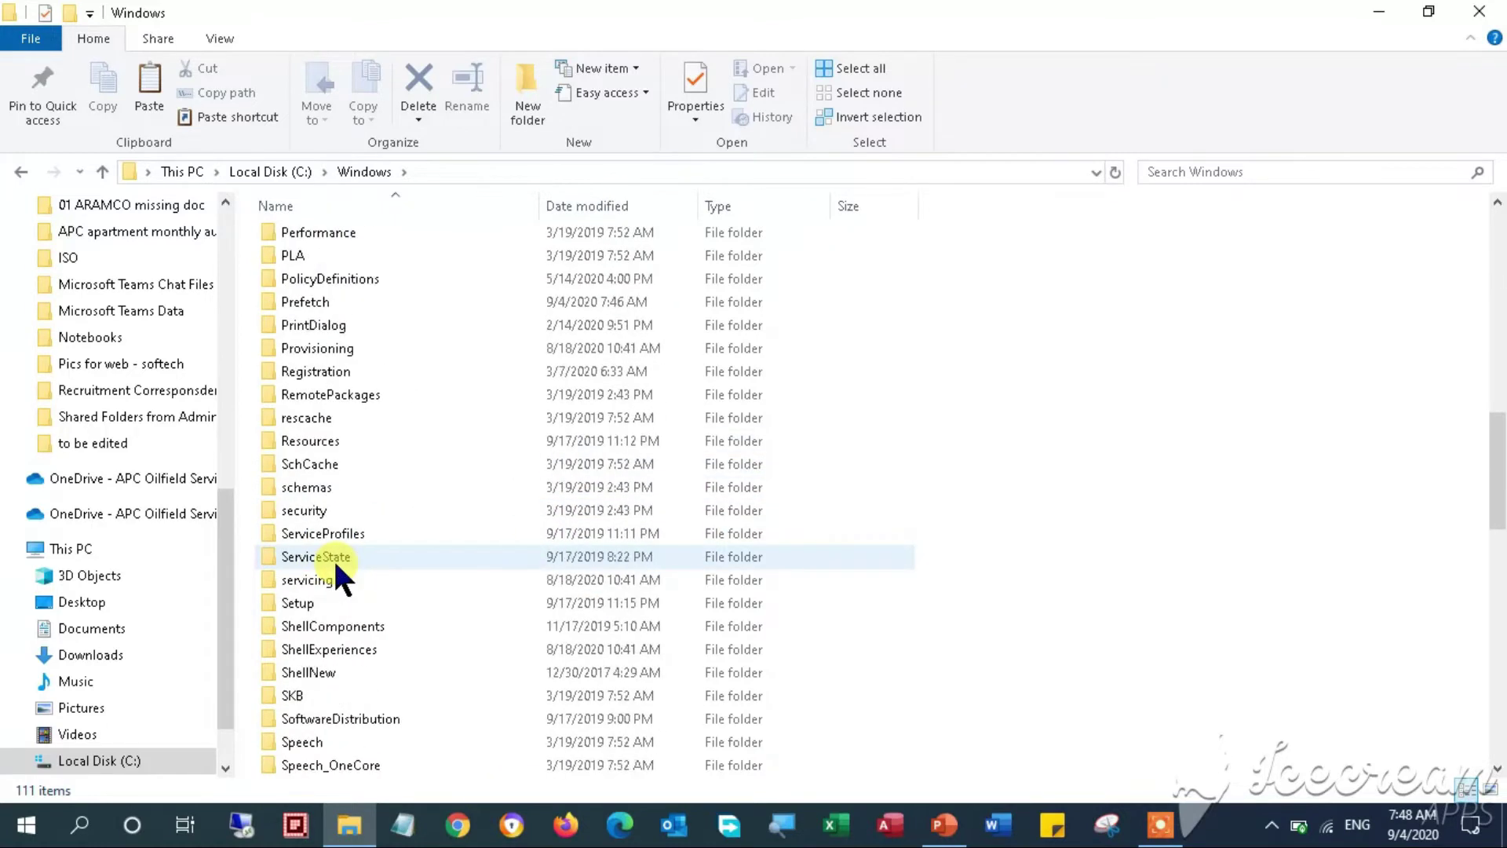
{"action": "double_click", "coordinate": [344, 716]}
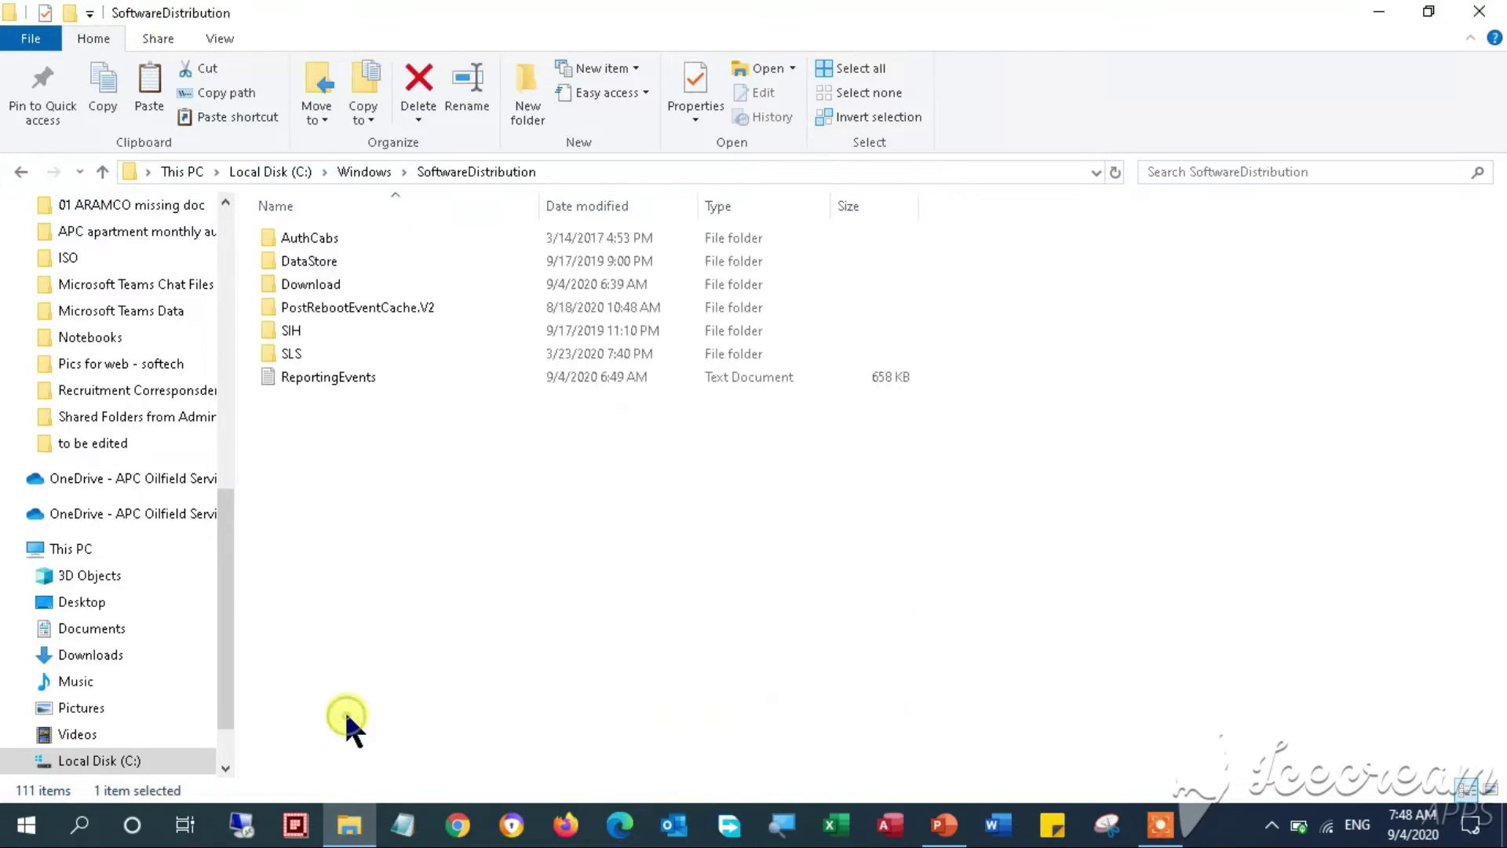
{"action": "double_click", "coordinate": [318, 284]}
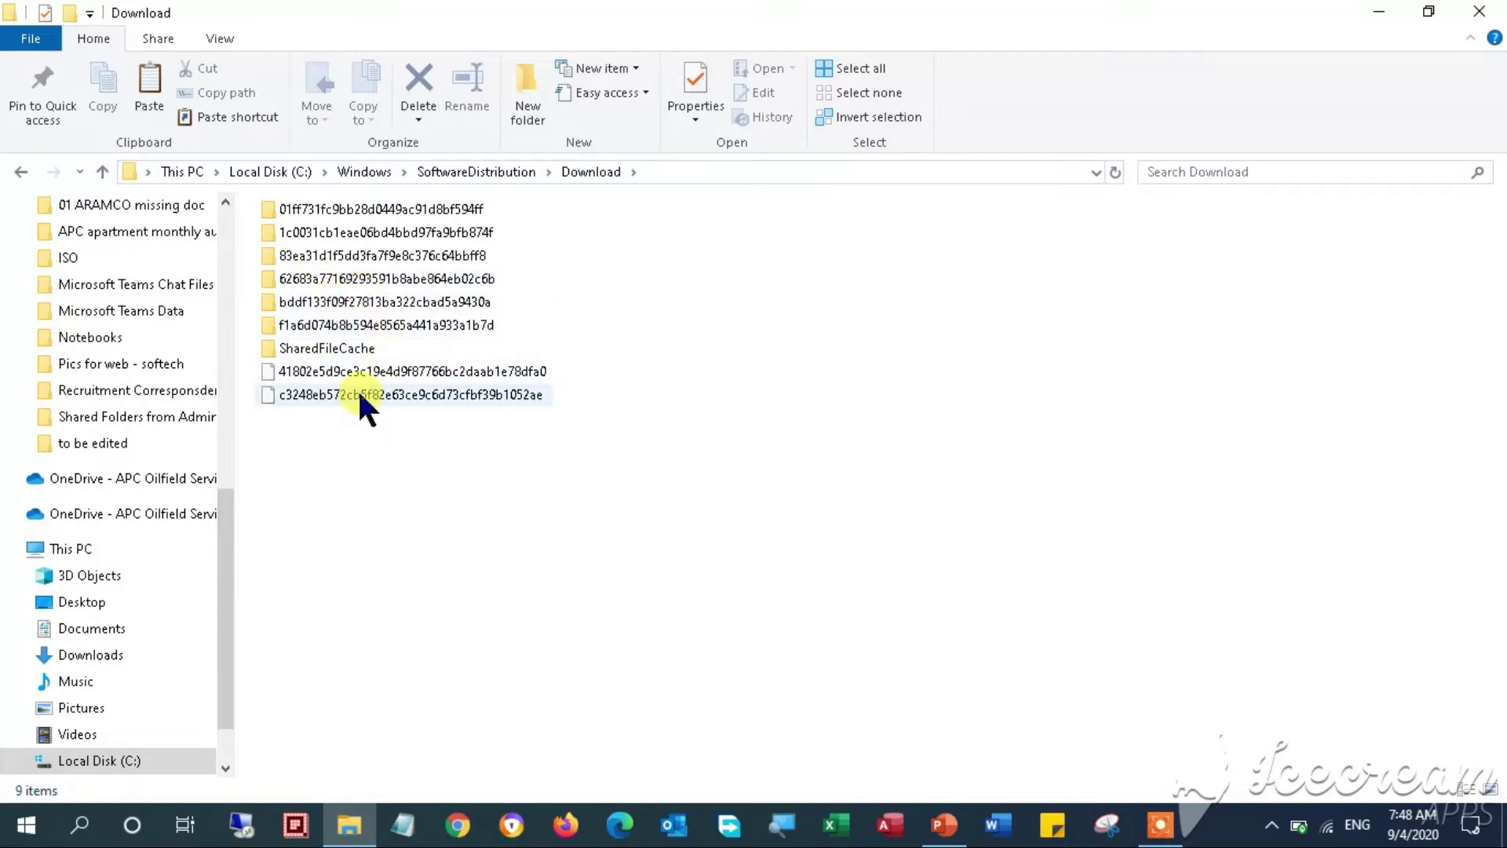
{"action": "left_click", "coordinate": [416, 210]}
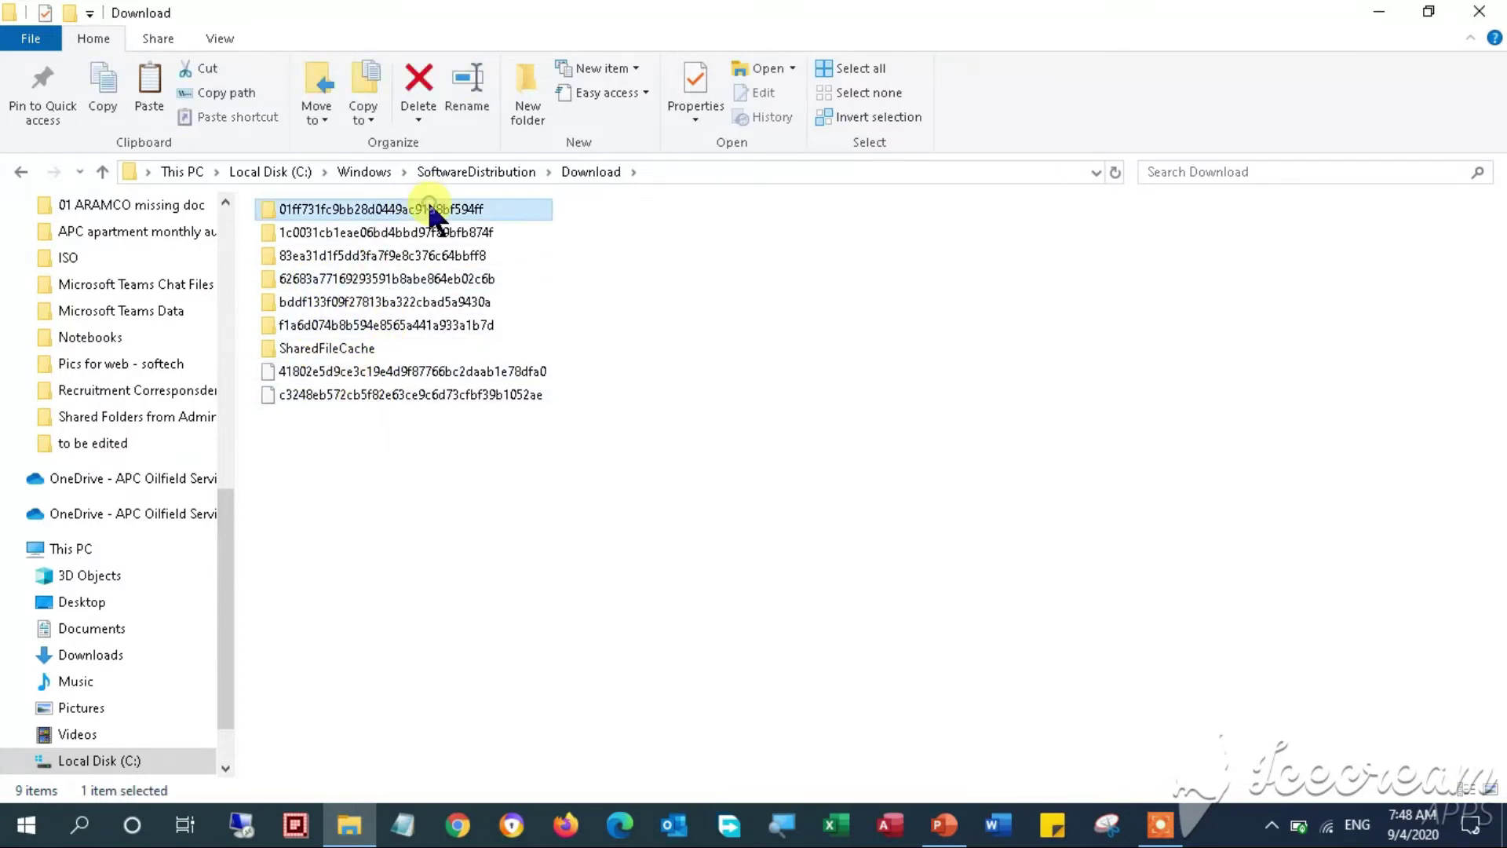
{"action": "left_click", "coordinate": [424, 122]}
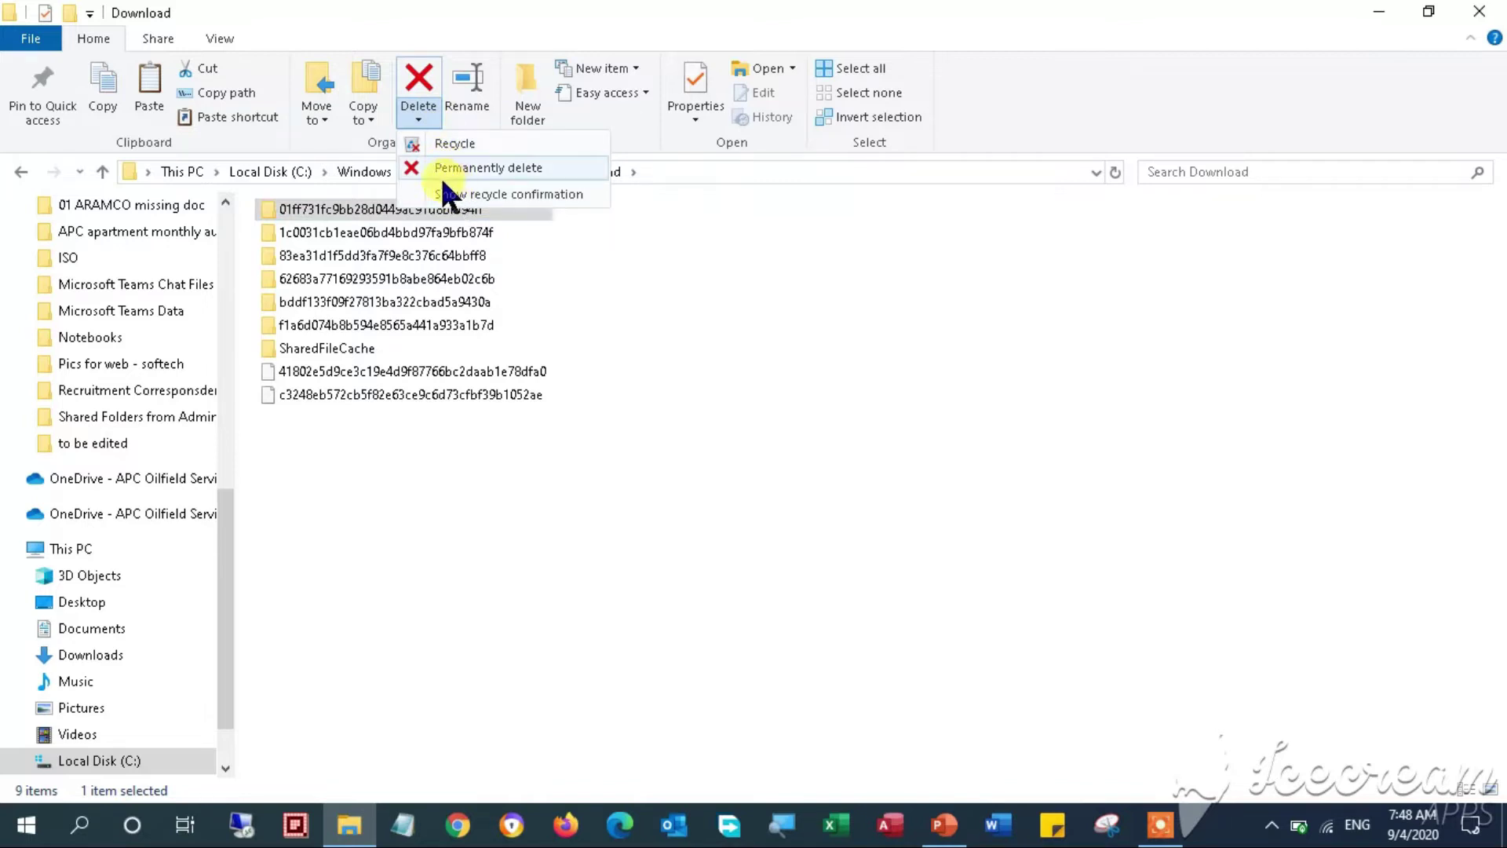
{"action": "left_click", "coordinate": [350, 213]}
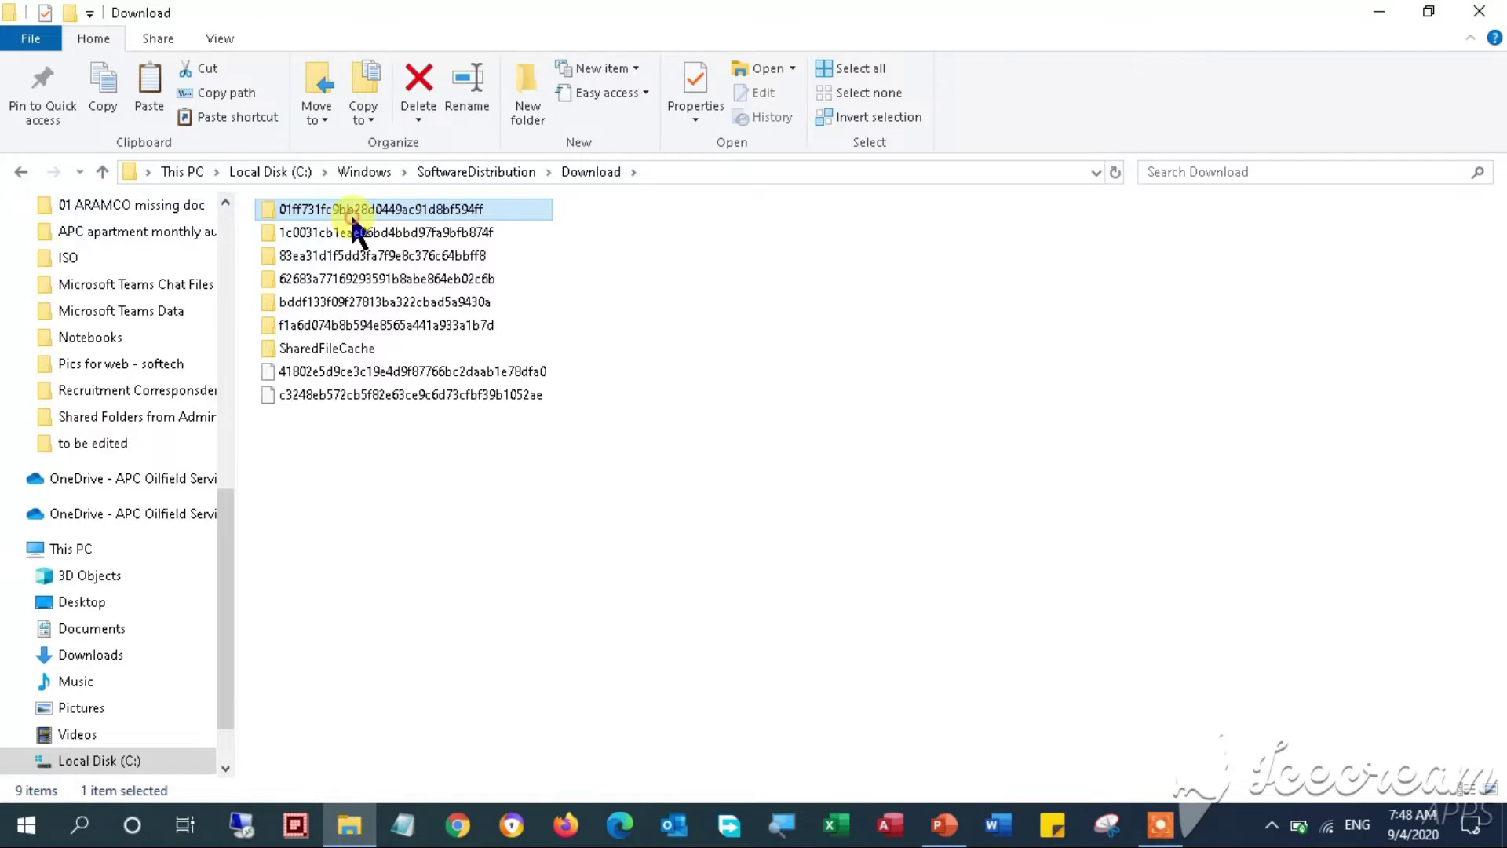
{"action": "right_click", "coordinate": [350, 214]}
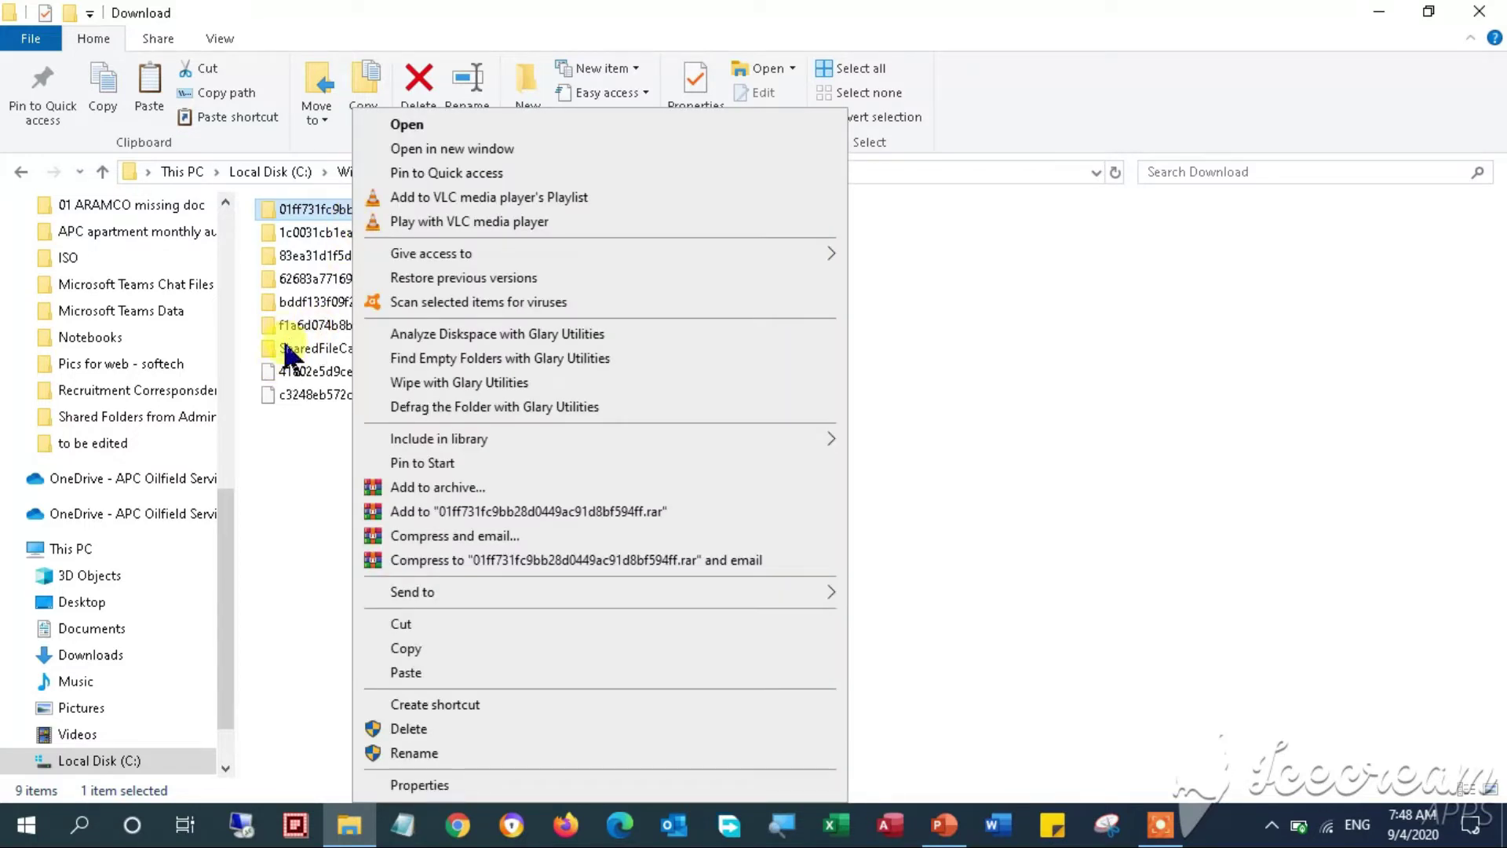
{"action": "left_click", "coordinate": [281, 372]}
Permanently delete all items in the SoftwareDistribution Download folder, granting administrator permission for all current items
{"action": "key", "text": "ctrl+a"}
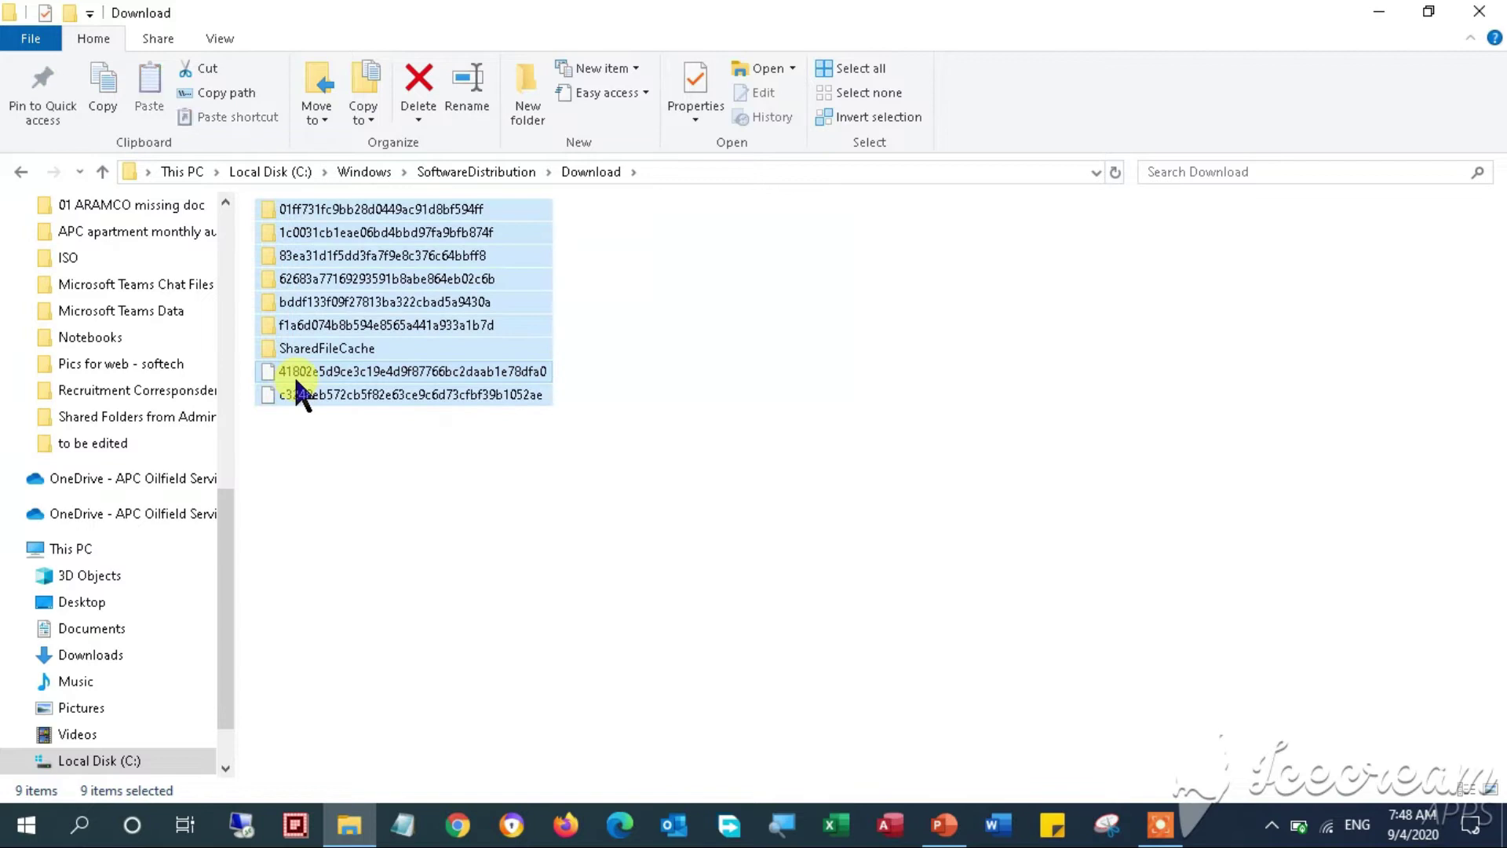
{"action": "left_click", "coordinate": [418, 118]}
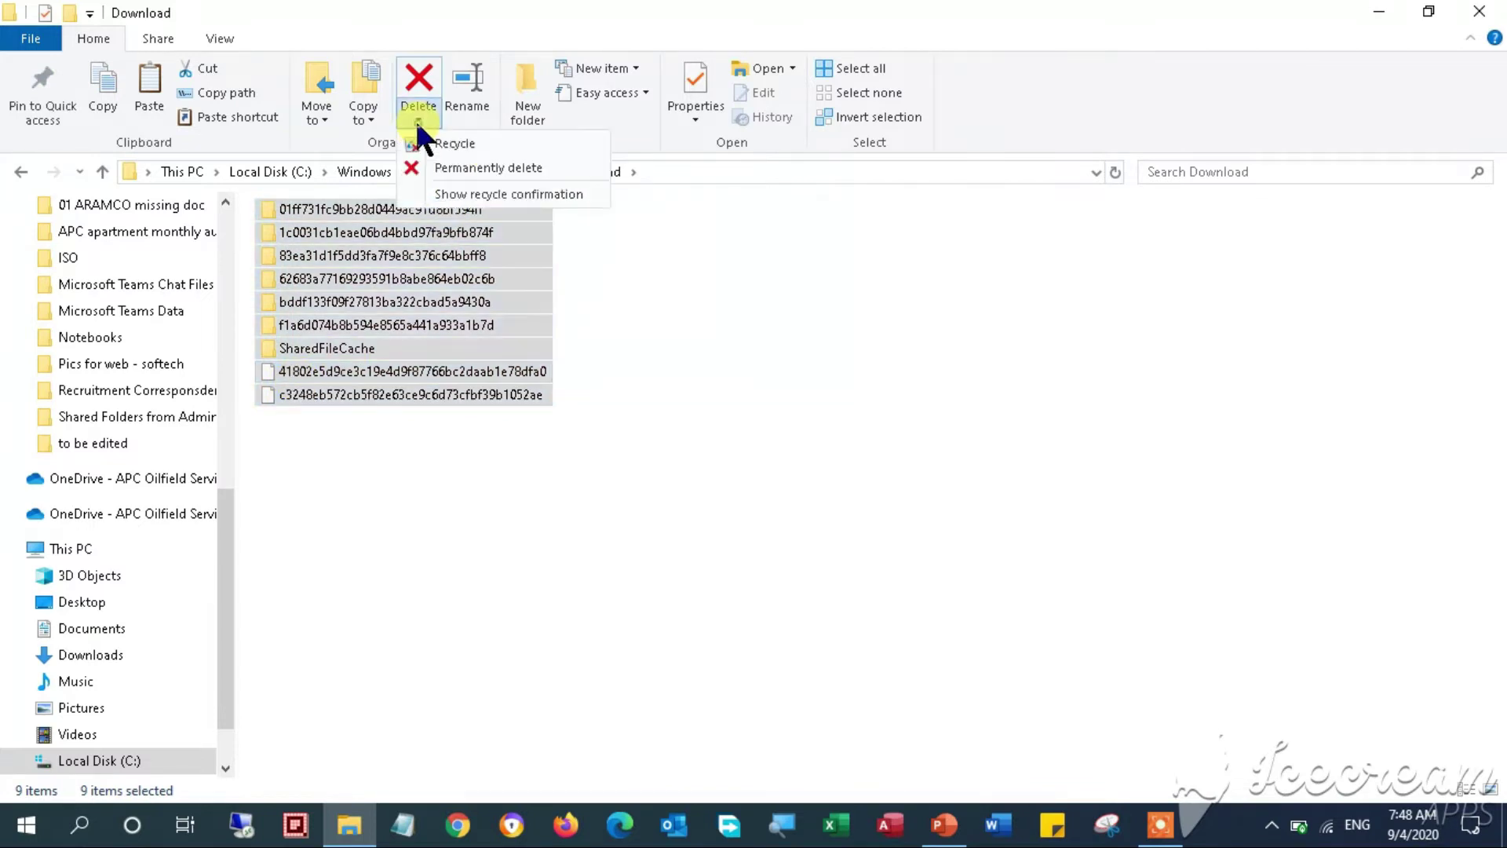
{"action": "left_click", "coordinate": [431, 167]}
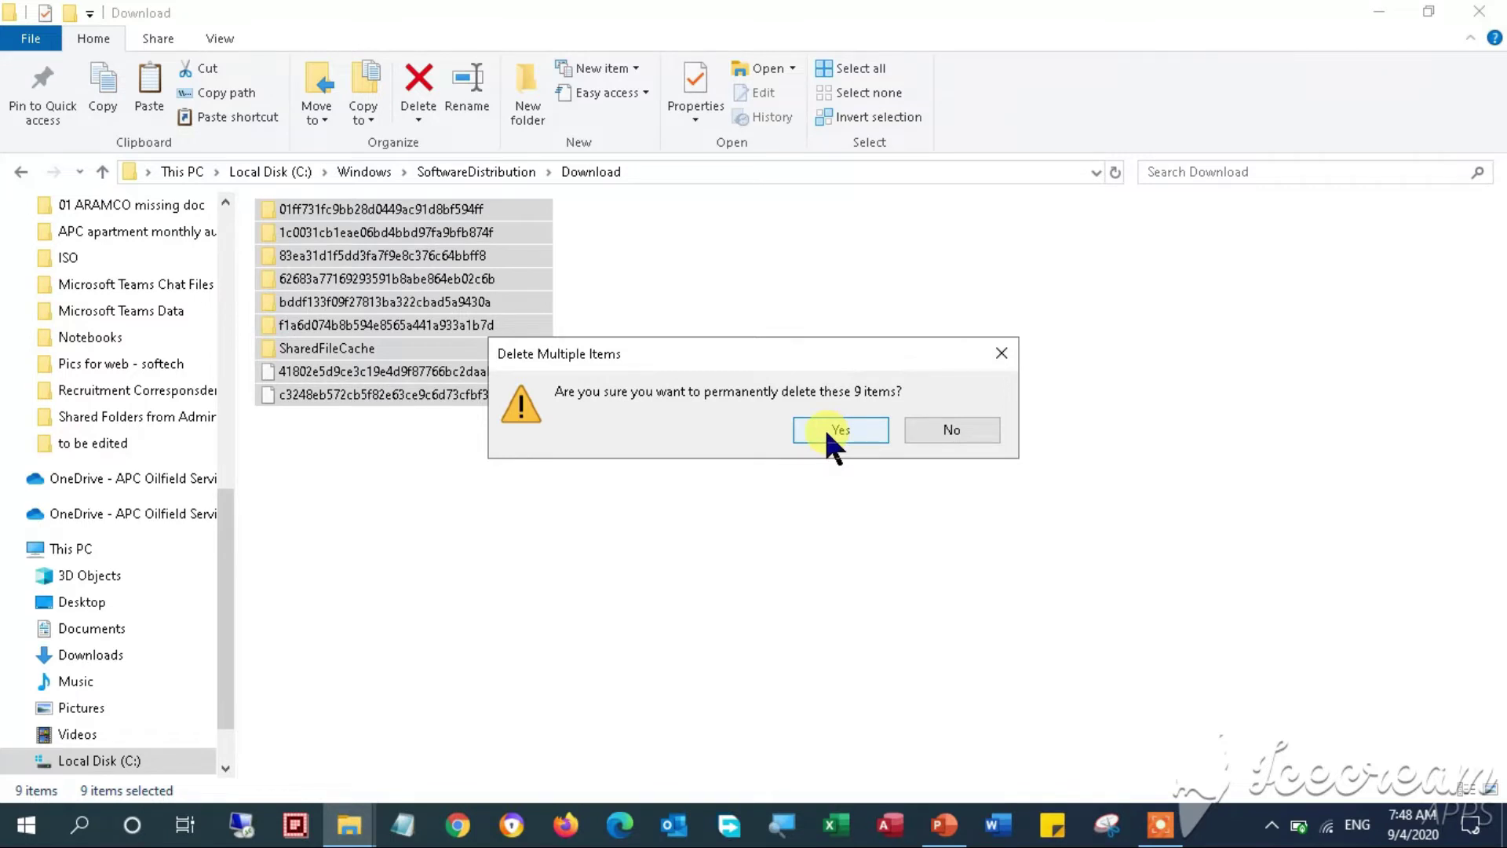
{"action": "left_click", "coordinate": [826, 431]}
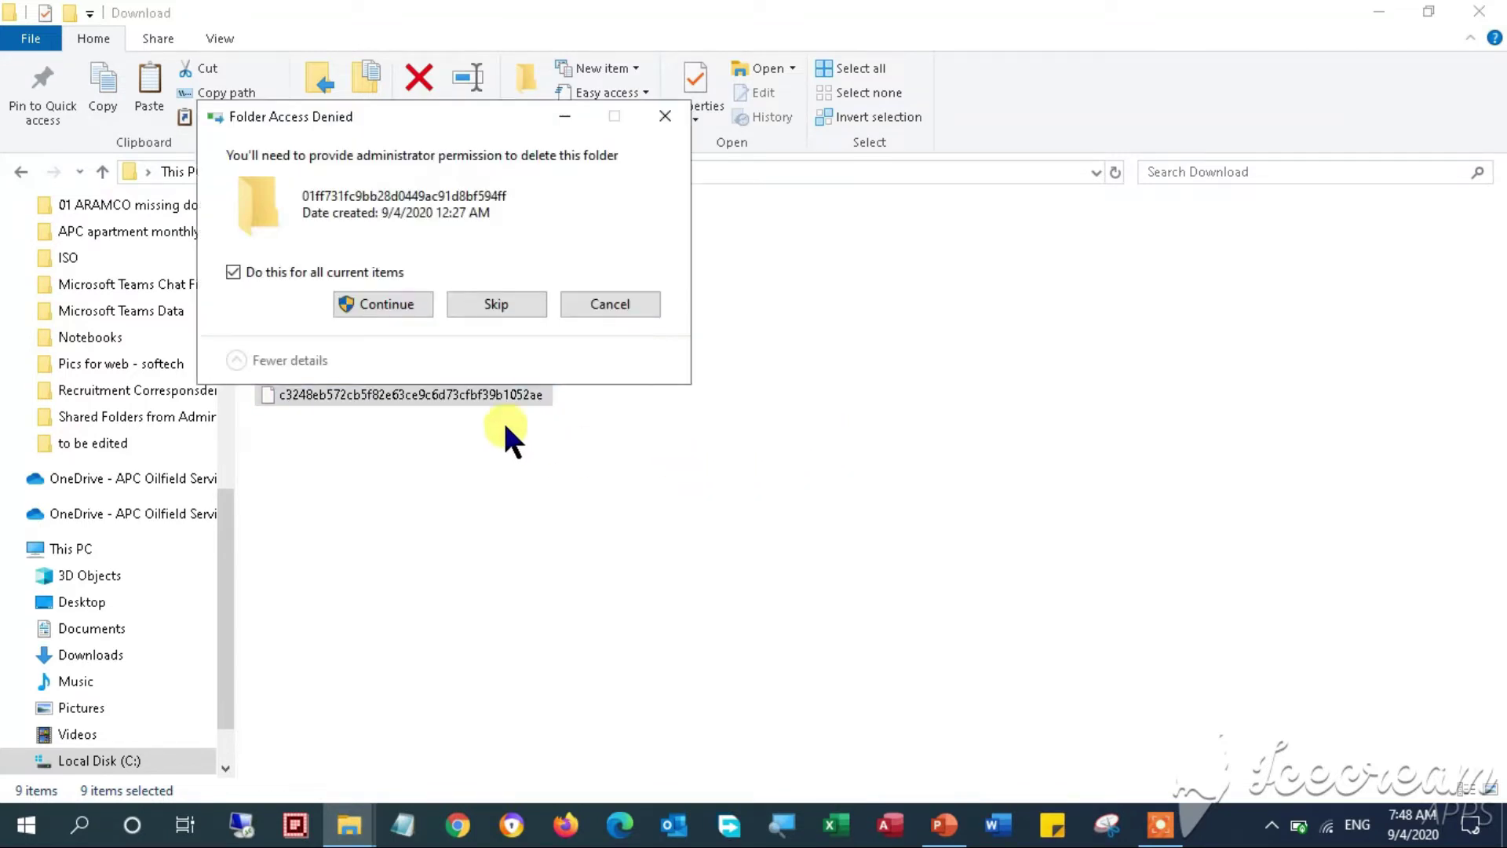
{"action": "left_click", "coordinate": [411, 308]}
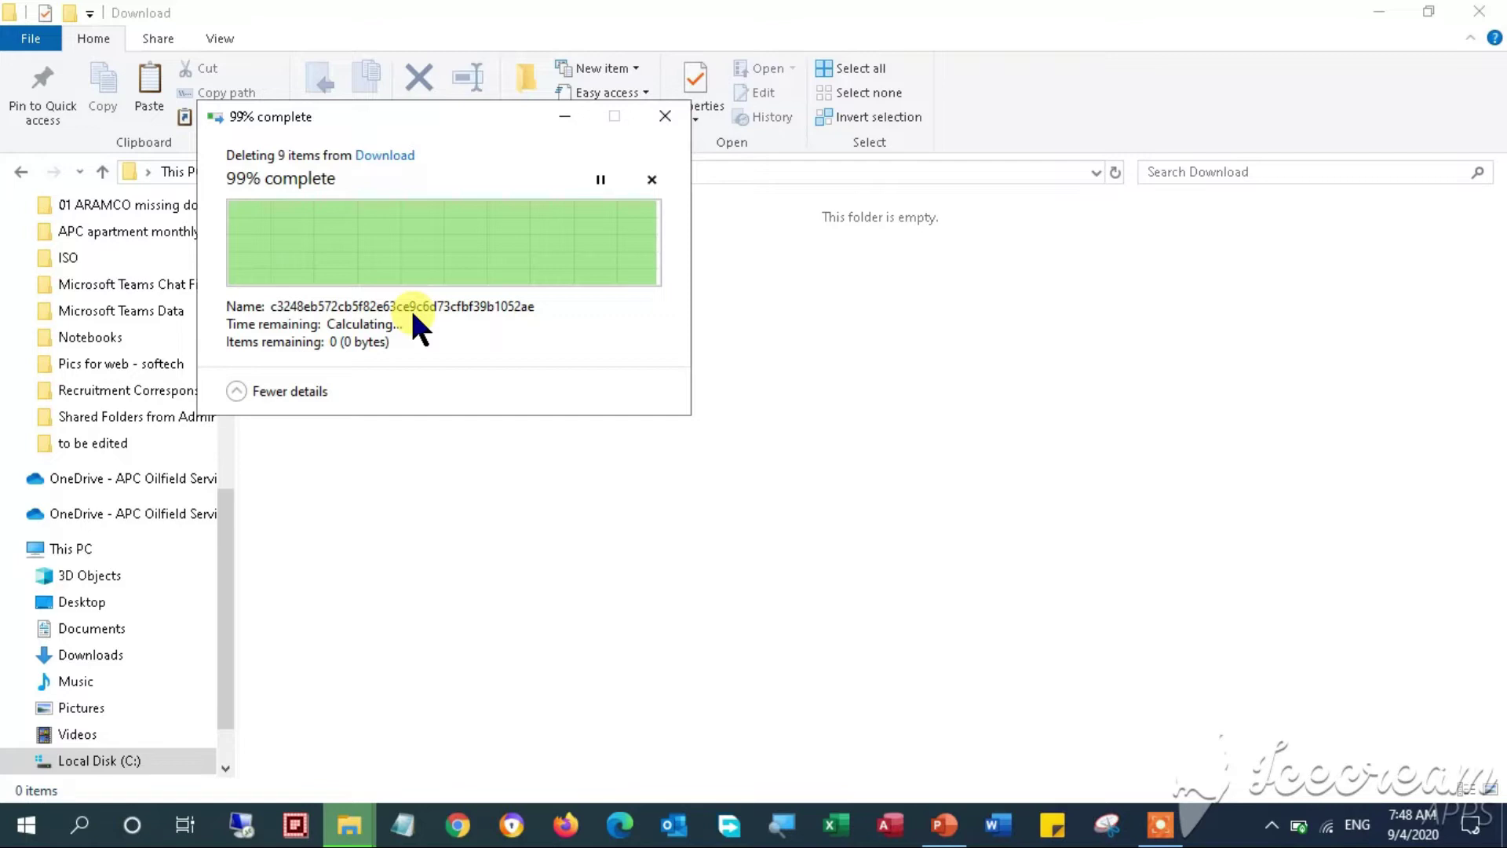
Move the deletion progress window off the file list and close the Download folder window once deletion ends
{"action": "left_click_drag", "start_coordinate": [422, 116], "coordinate": [791, 204]}
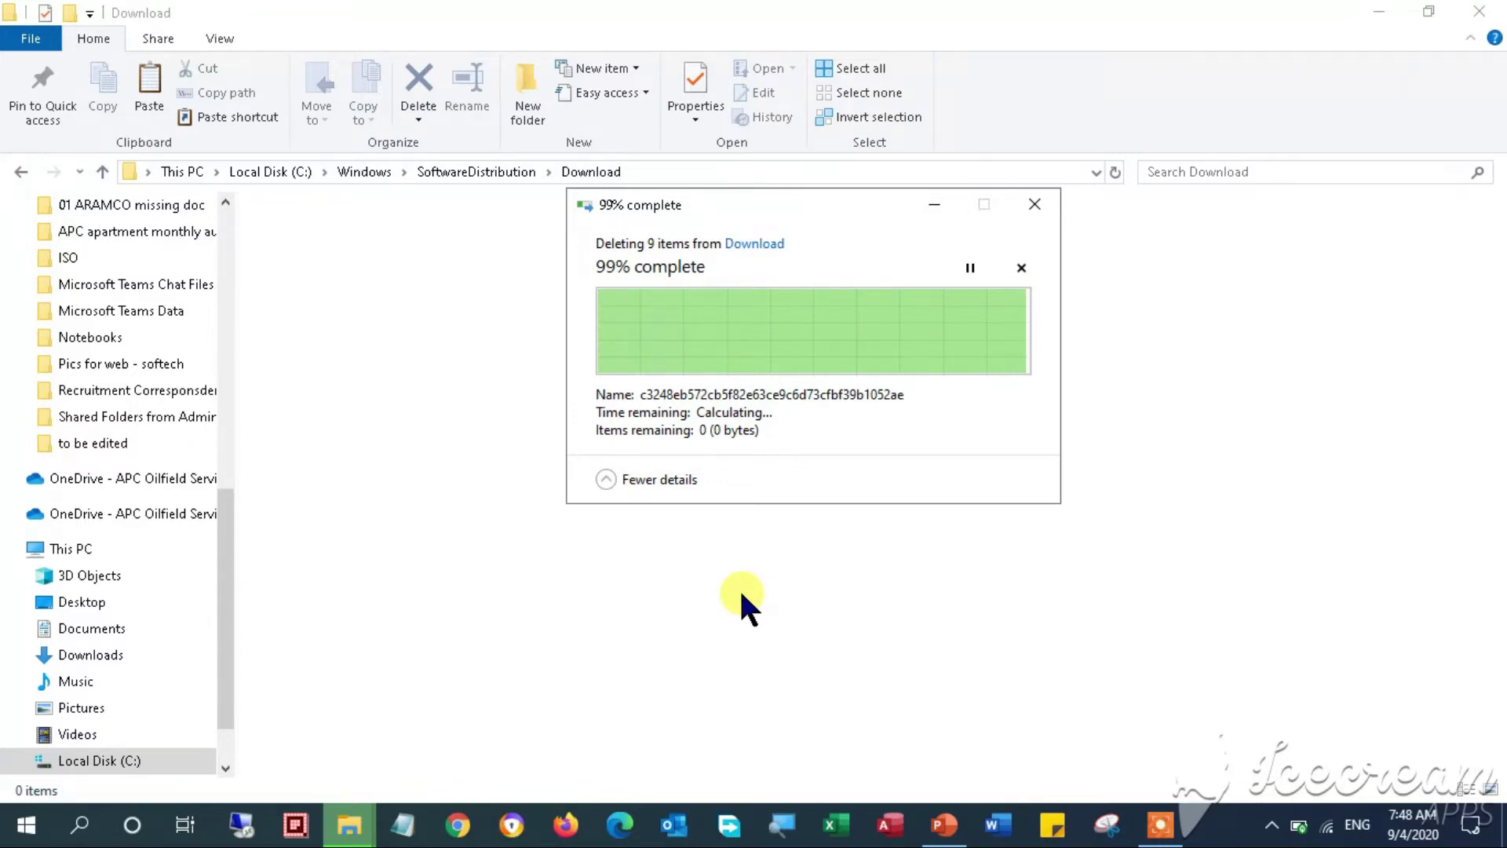
{"action": "left_click", "coordinate": [605, 479]}
{"action": "left_click", "coordinate": [608, 351]}
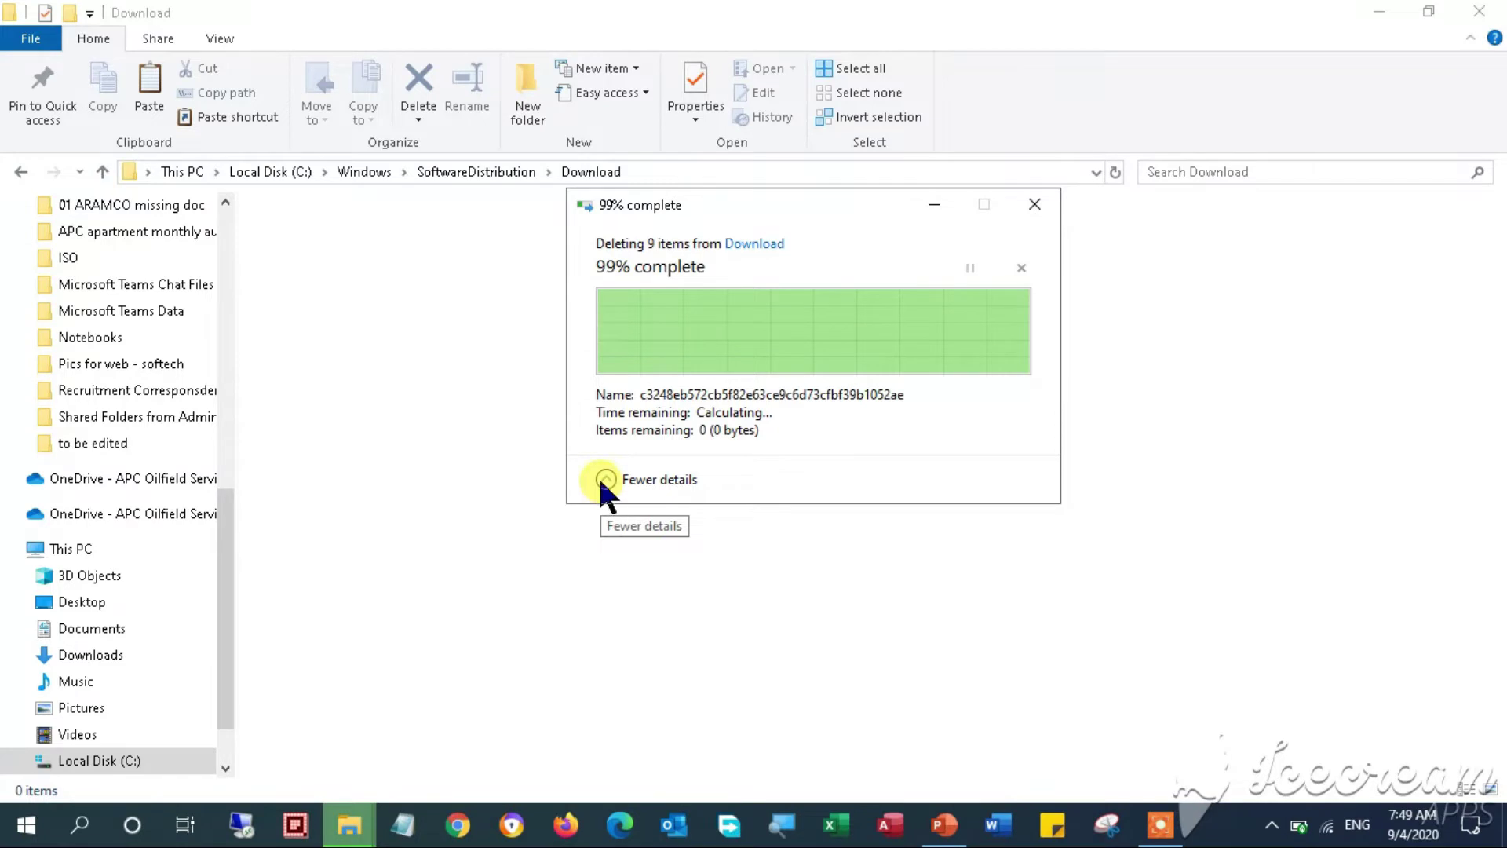
{"action": "left_click", "coordinate": [1480, 11]}
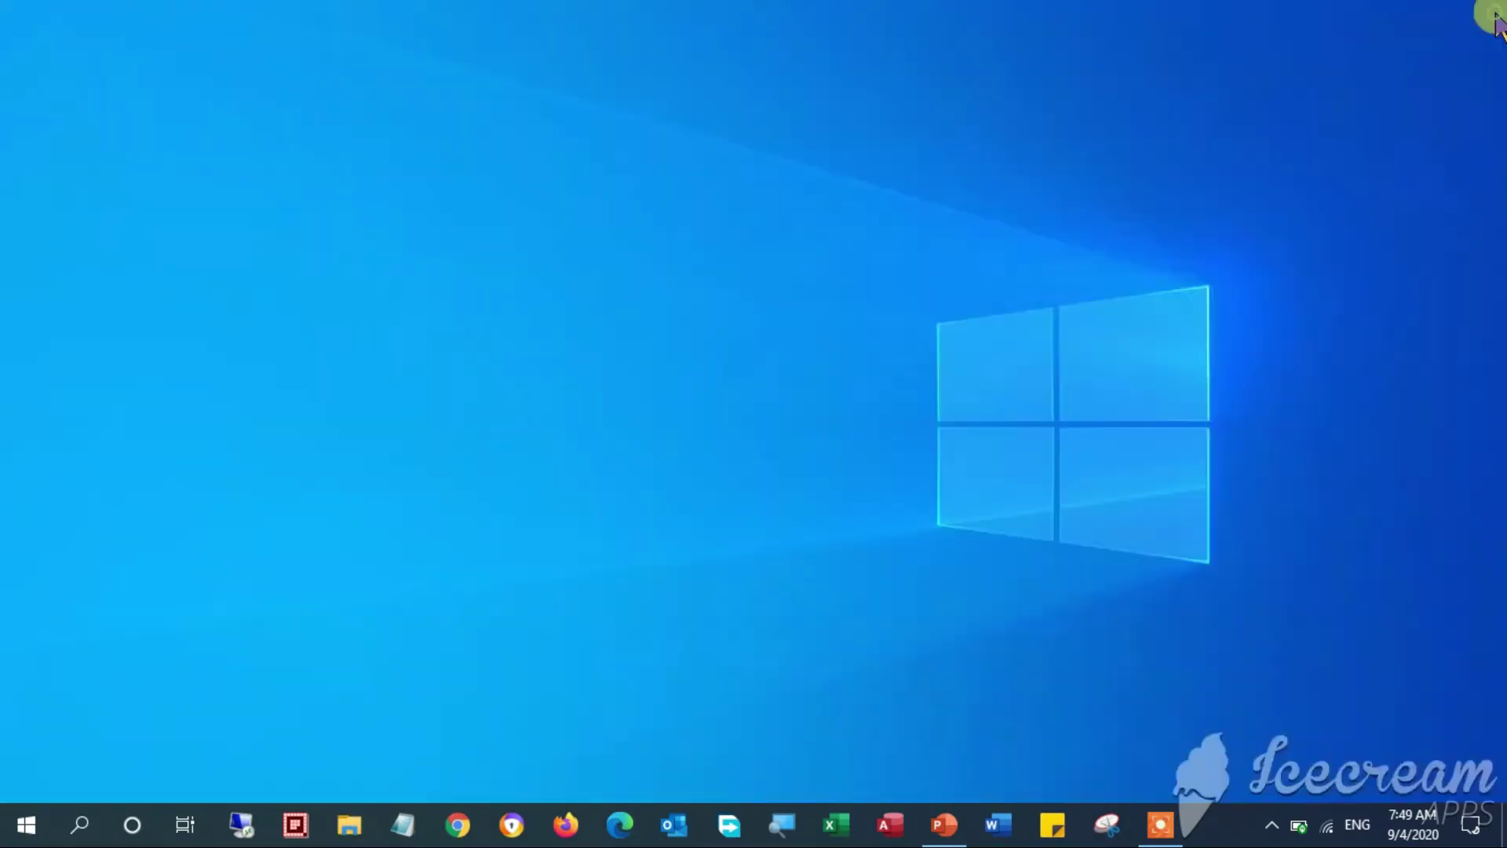
Open the Windows Temp folder by running "temp" from the Run dialog
{"action": "left_click", "coordinate": [77, 824]}
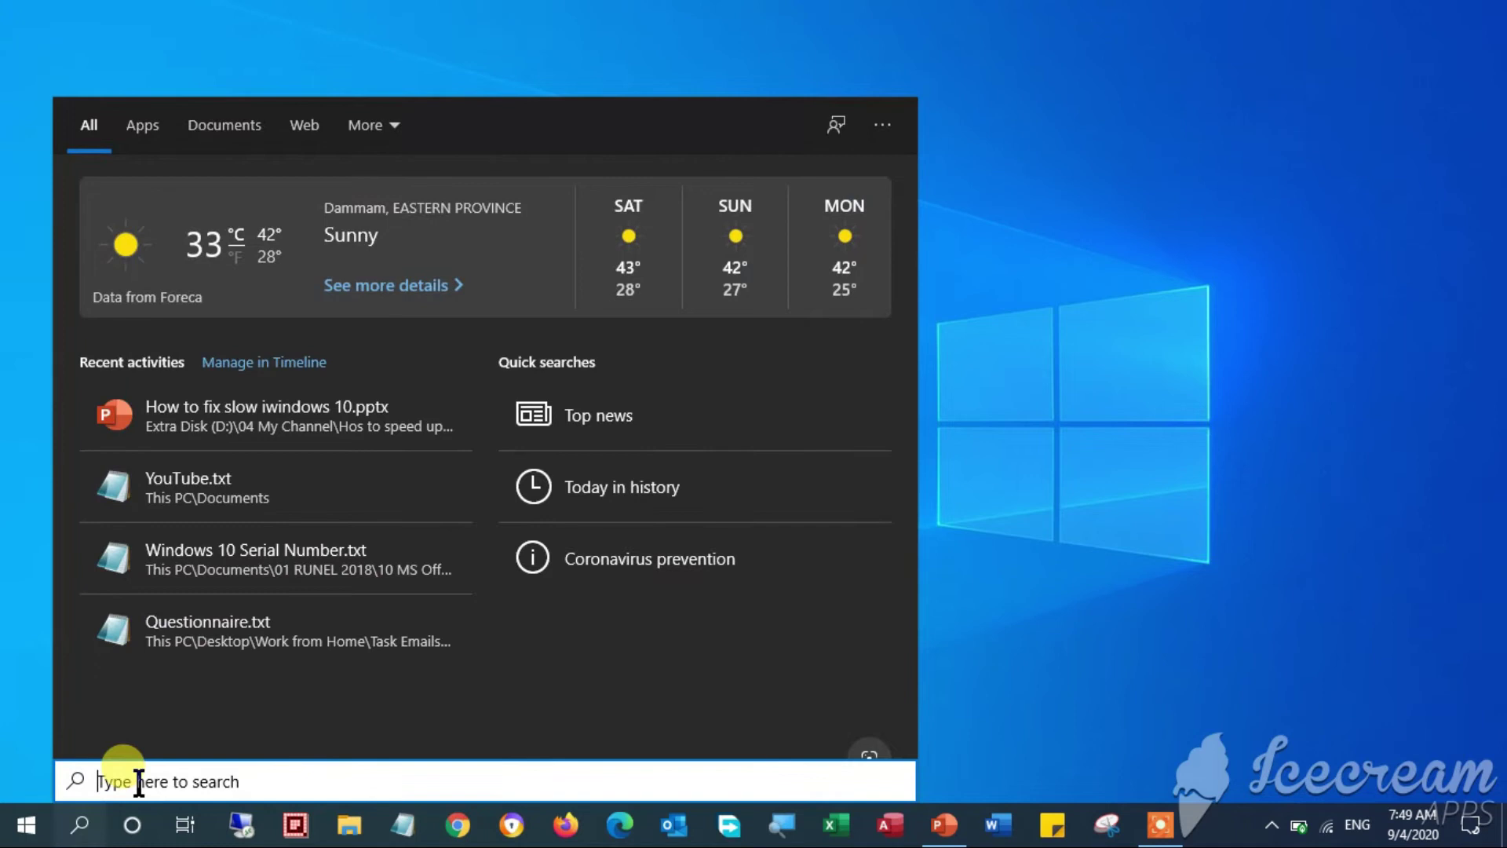
{"action": "key", "text": "super+r"}
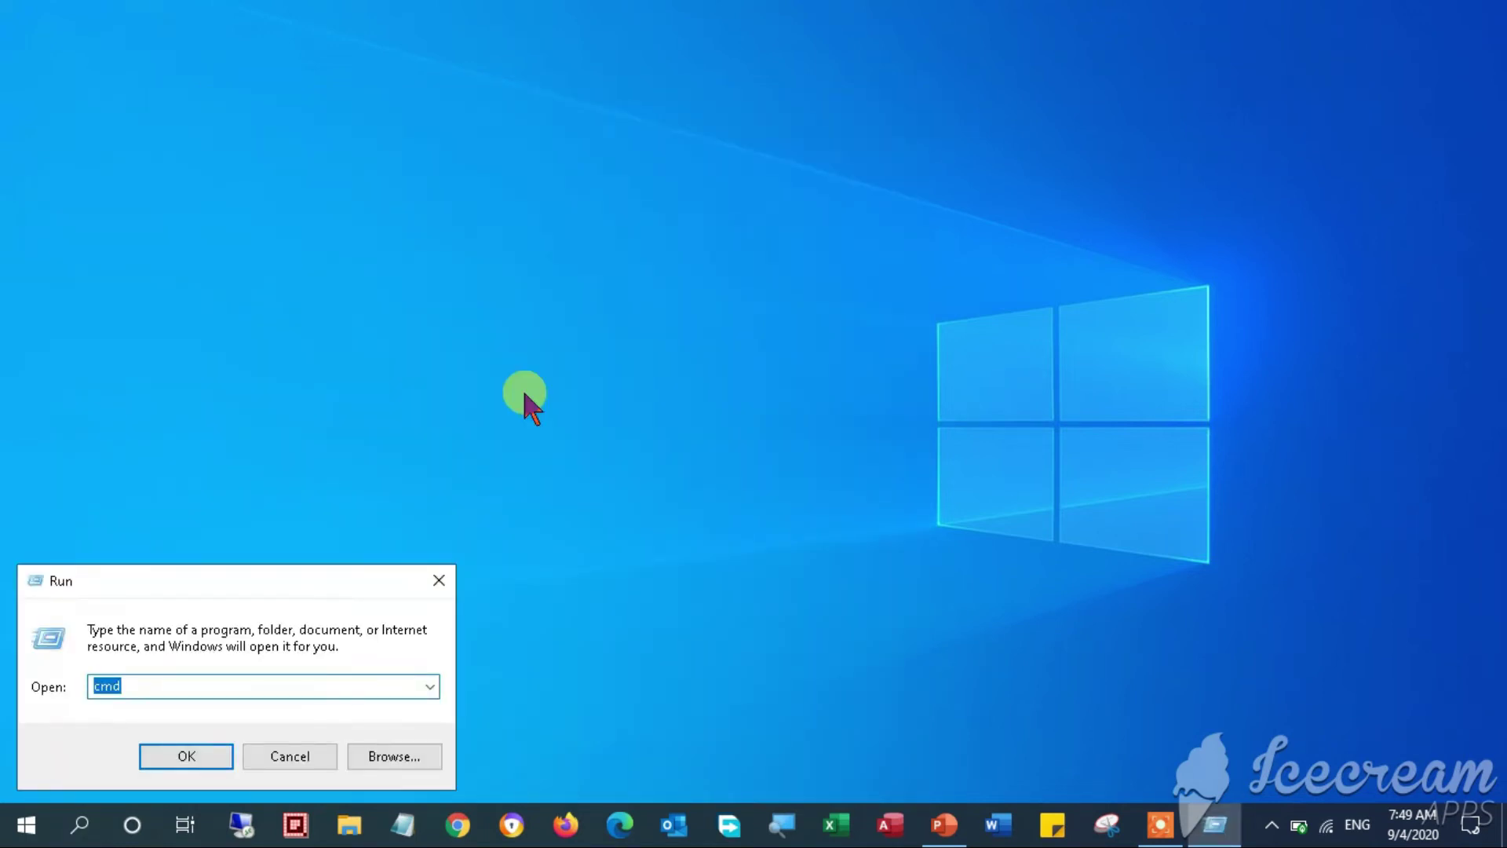
{"action": "left_click", "coordinate": [292, 691]}
{"action": "key", "text": "BackSpace"}
{"action": "key", "text": "BackSpace"}
{"action": "key", "text": "BackSpace"}
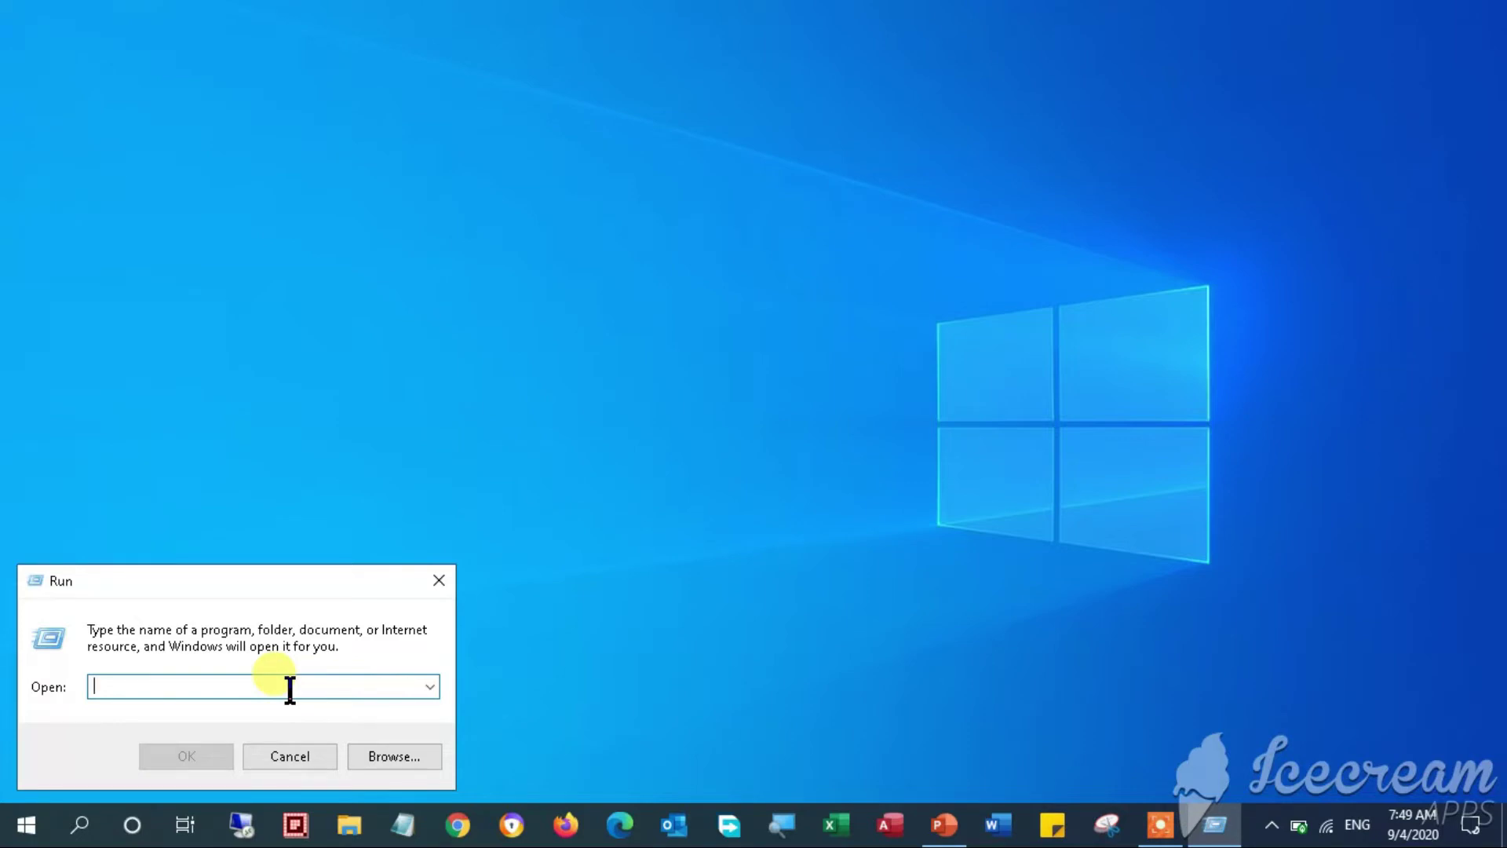
{"action": "type", "text": "t"}
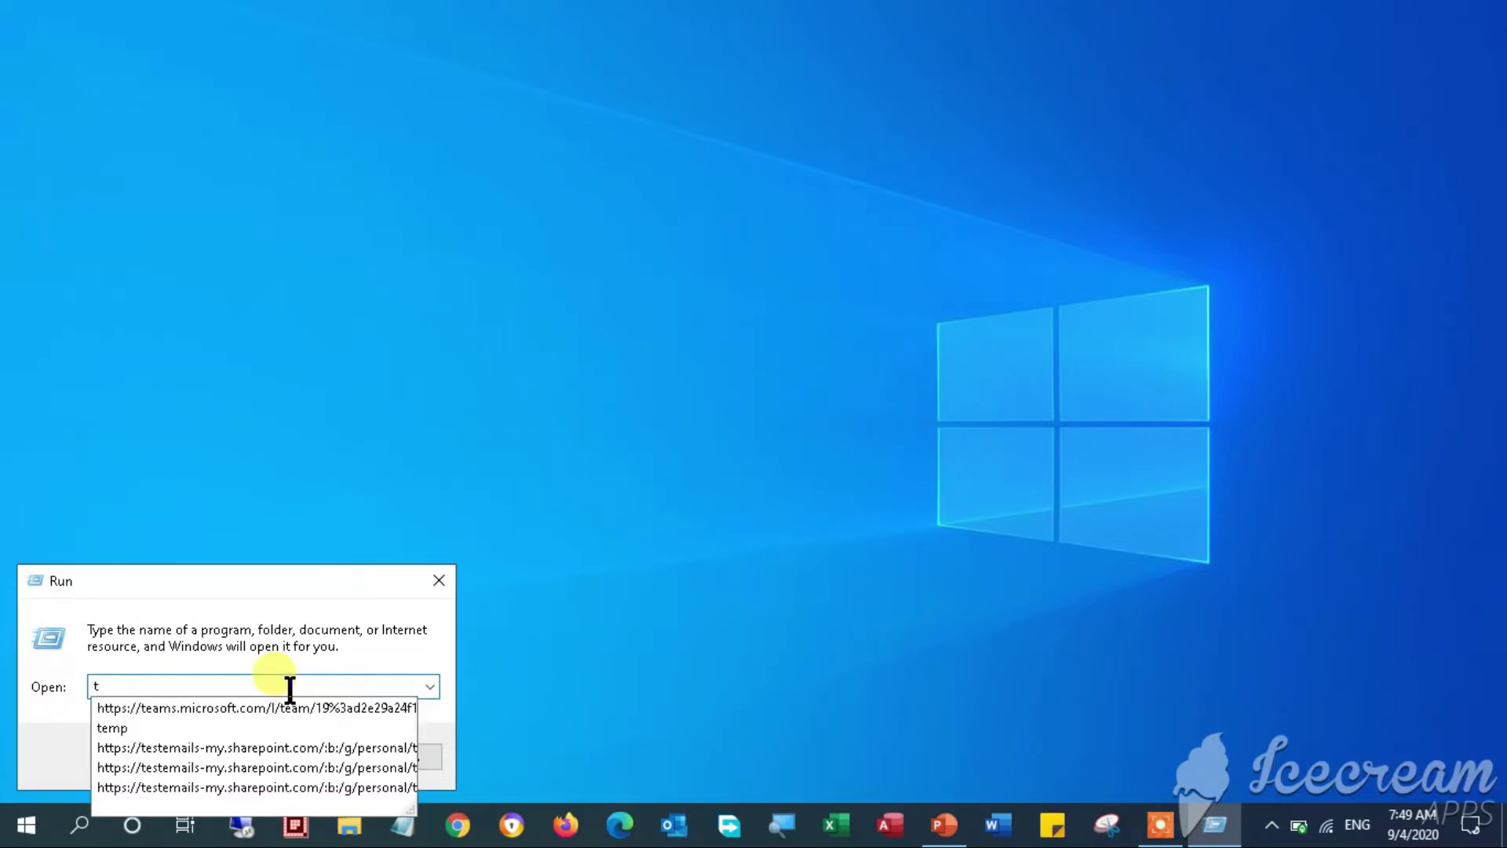
{"action": "type", "text": "emp"}
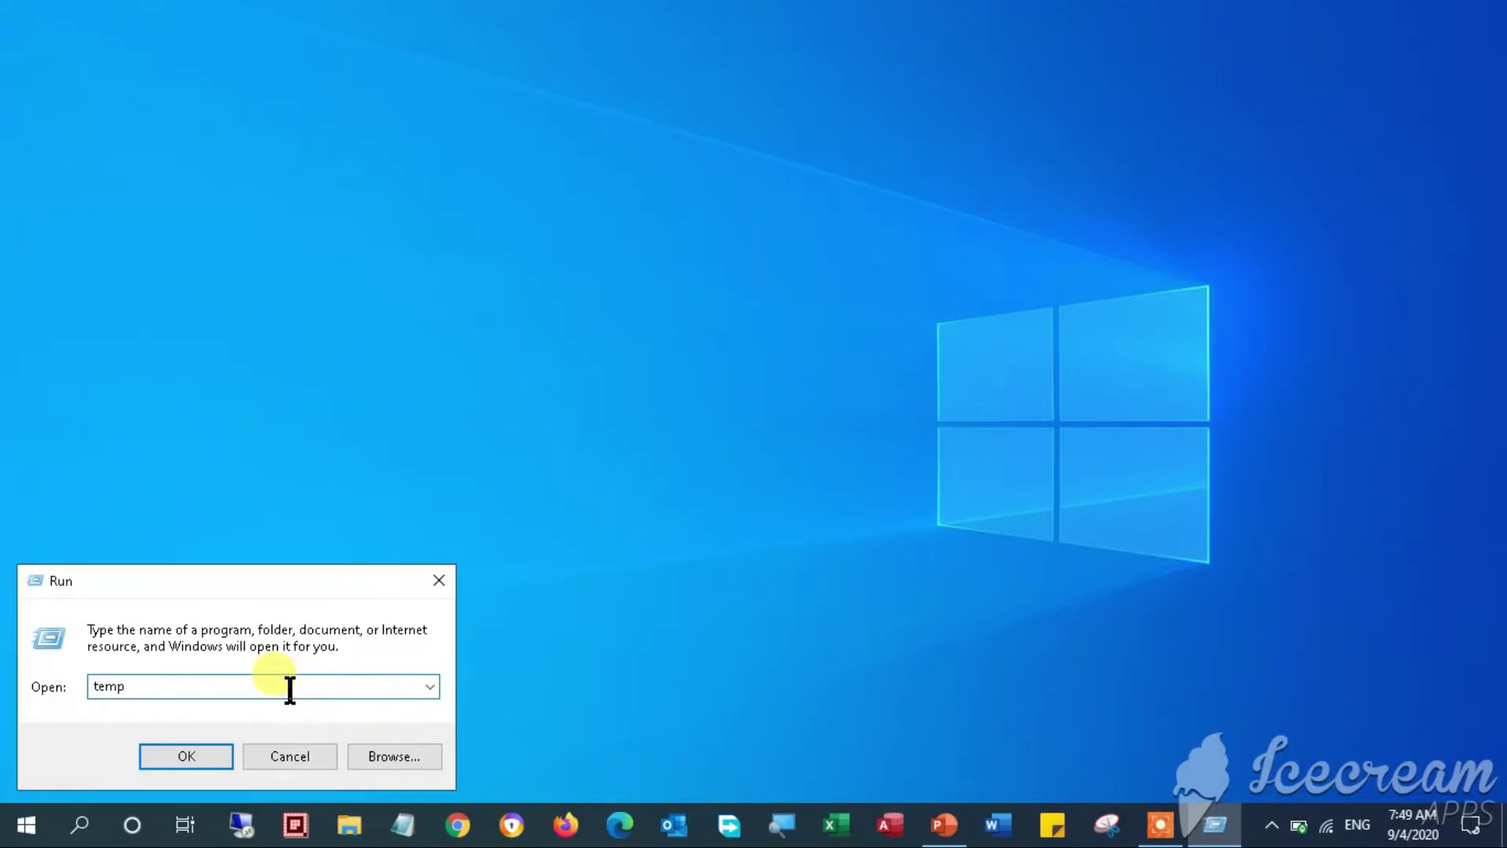
{"action": "left_click", "coordinate": [220, 766]}
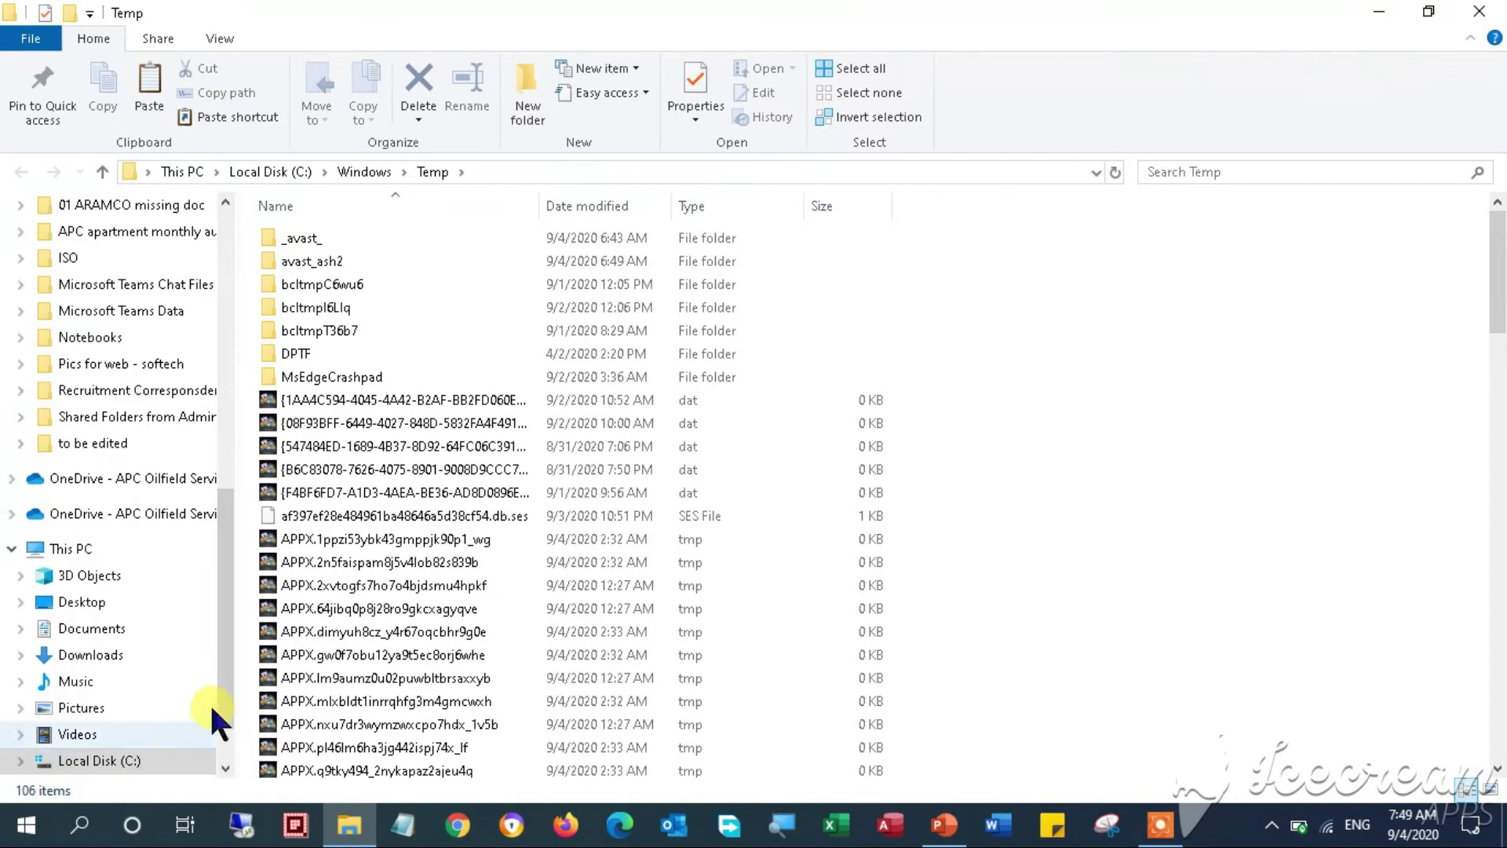
Permanently delete all items in the Windows Temp folder and confirm the deletion
{"action": "scroll", "coordinate": [470, 459], "scroll_direction": "down", "scroll_amount": 13}
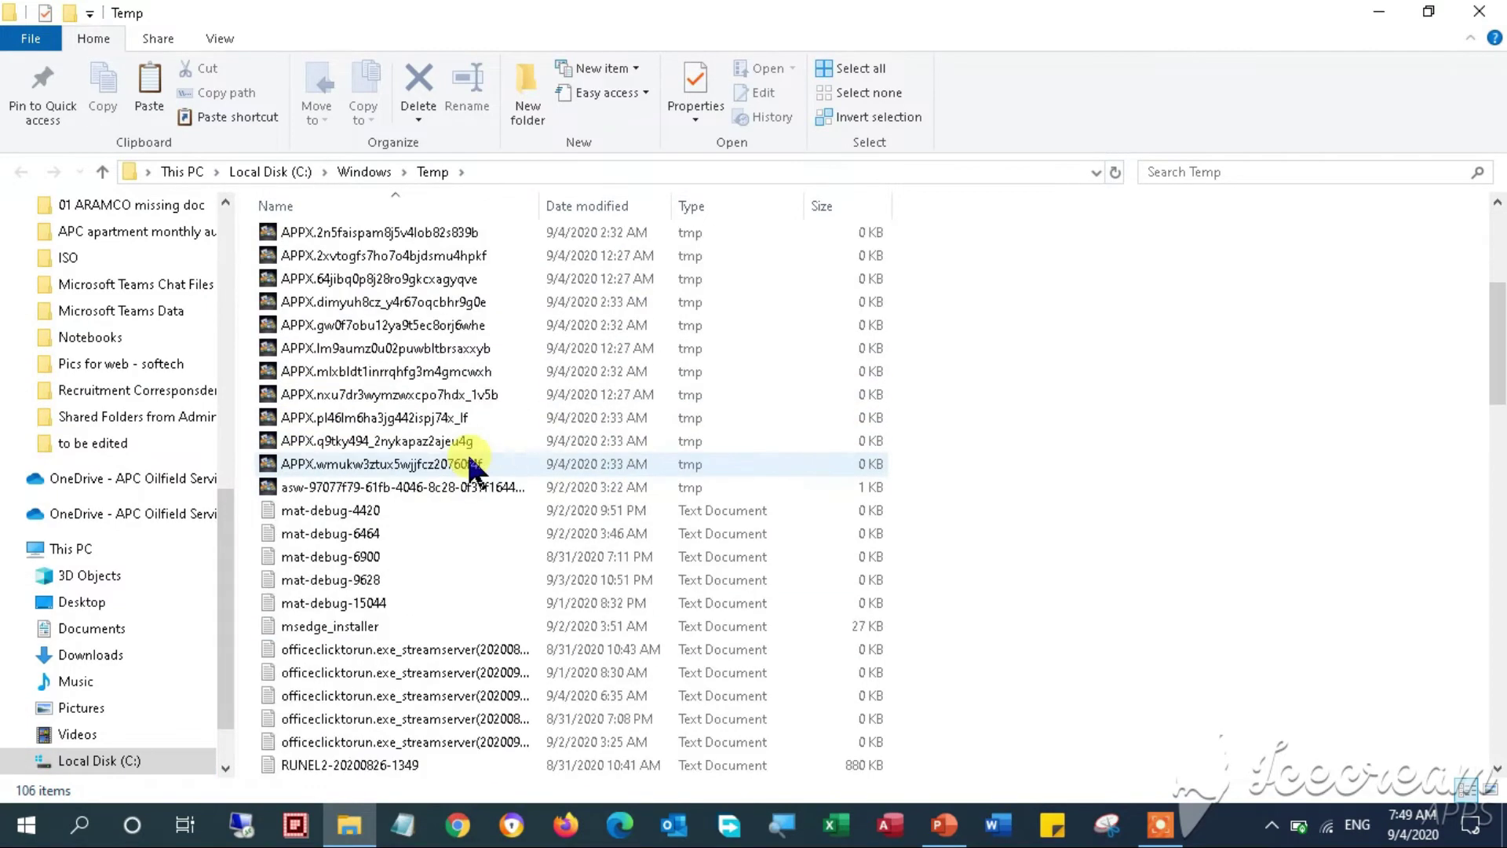
{"action": "scroll", "coordinate": [469, 462], "scroll_direction": "up", "scroll_amount": 13}
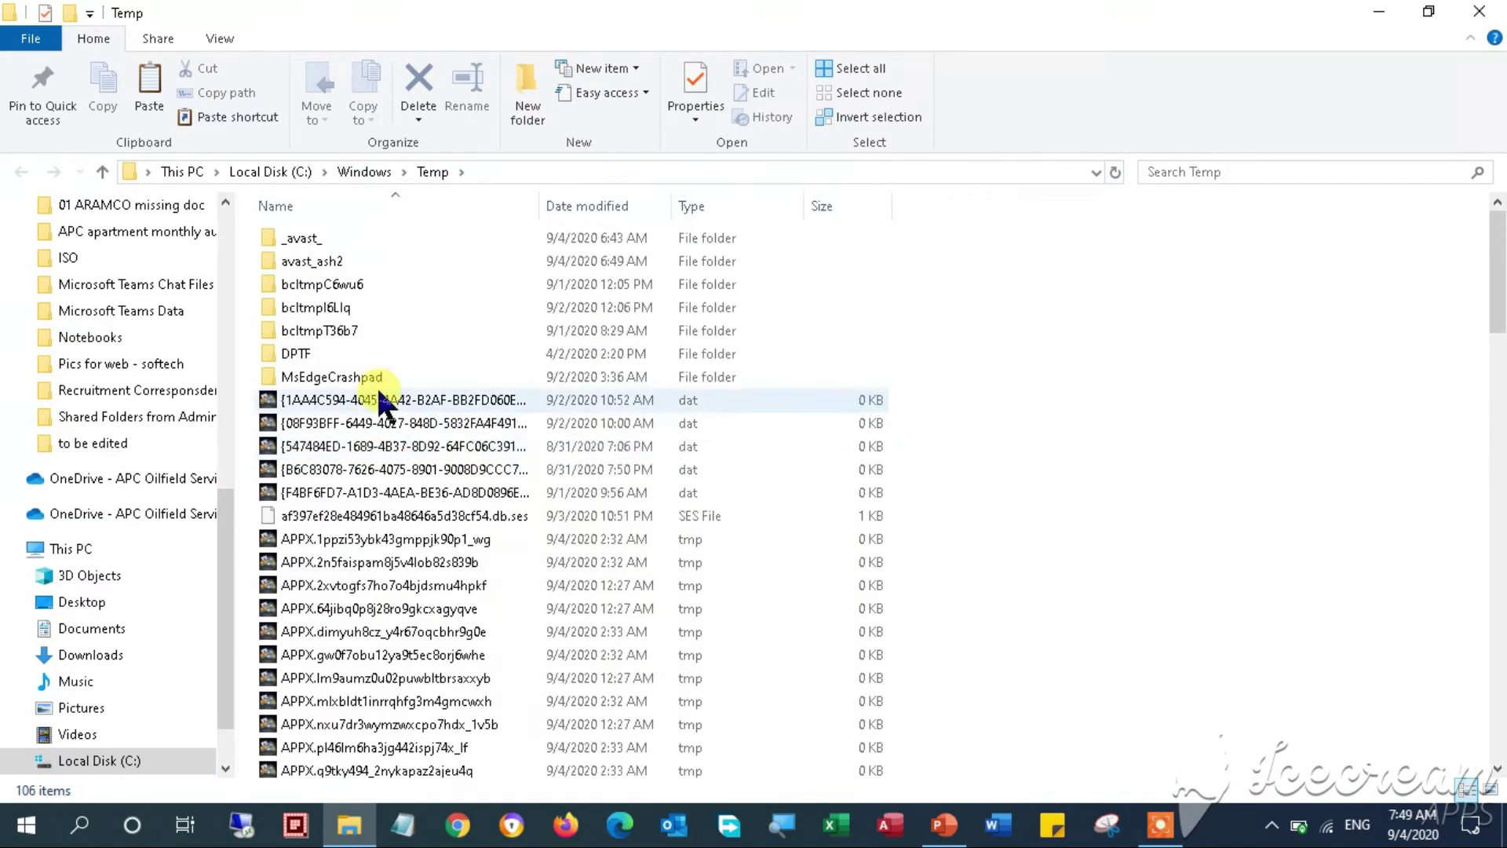
{"action": "left_click", "coordinate": [317, 245]}
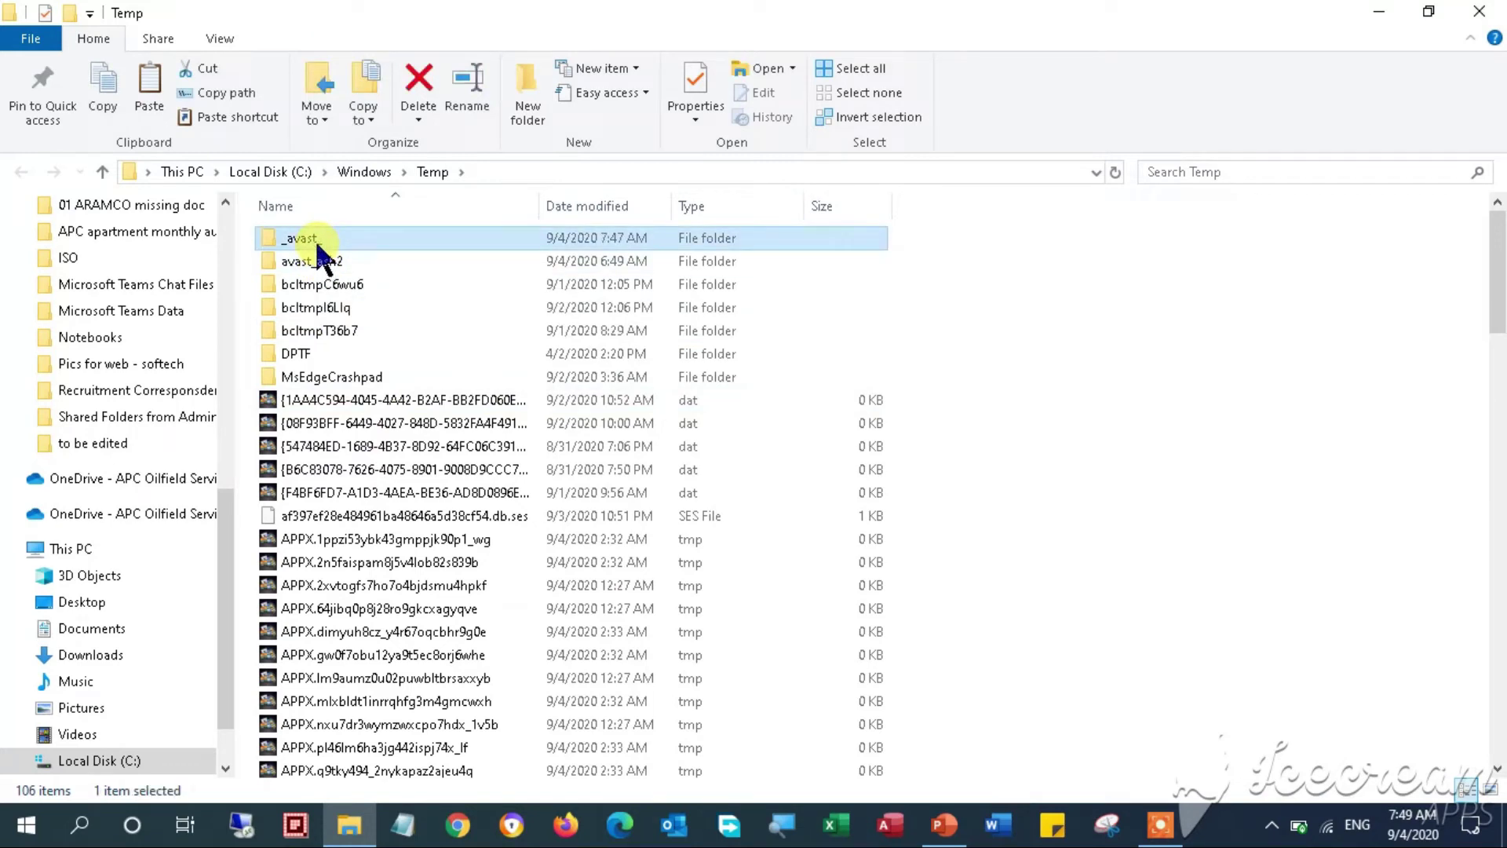
{"action": "key", "text": "ctrl+a"}
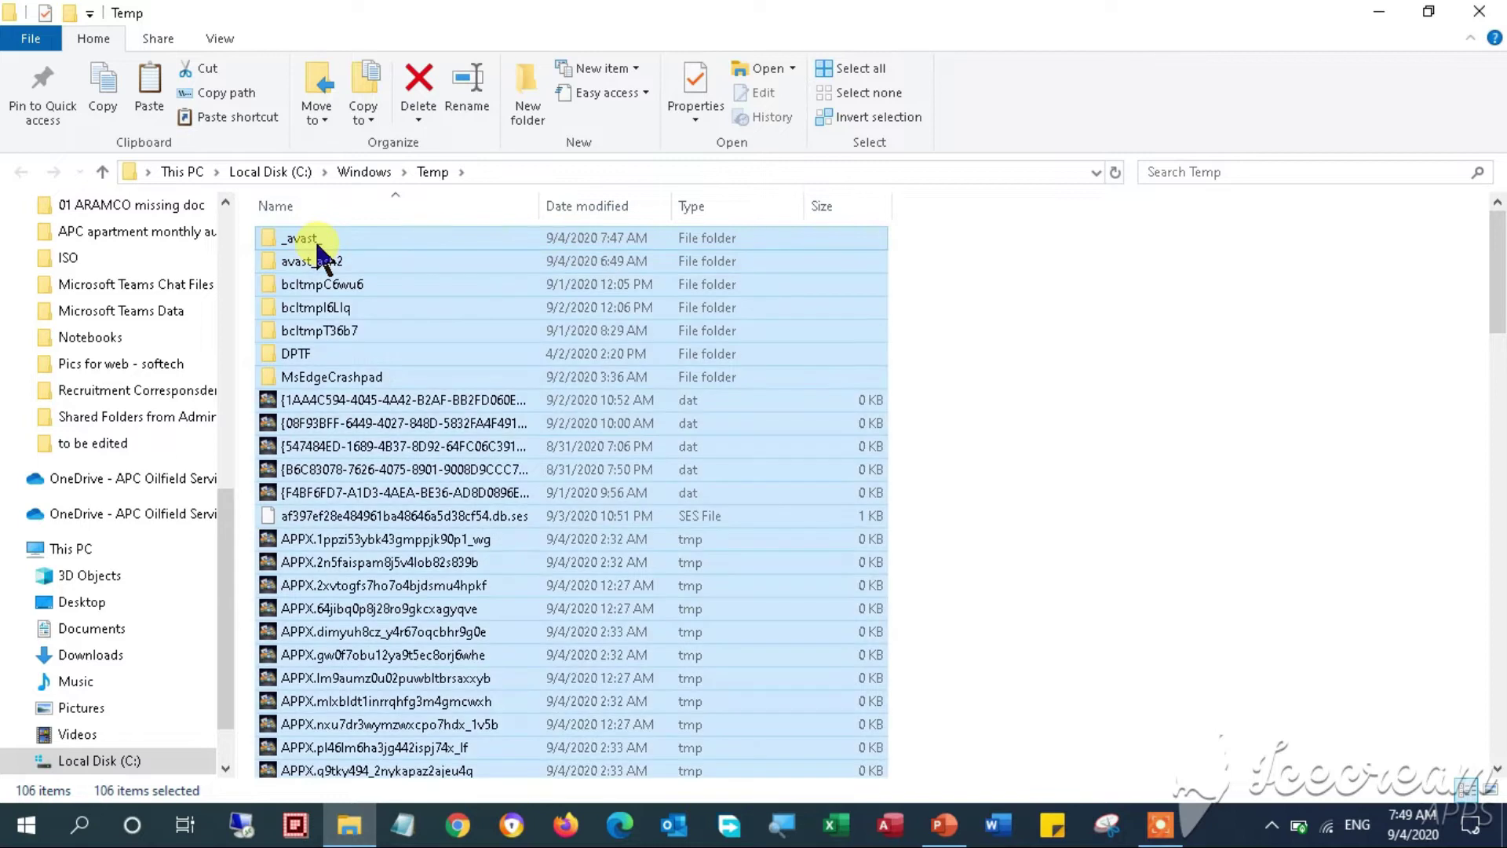
{"action": "left_click", "coordinate": [417, 117]}
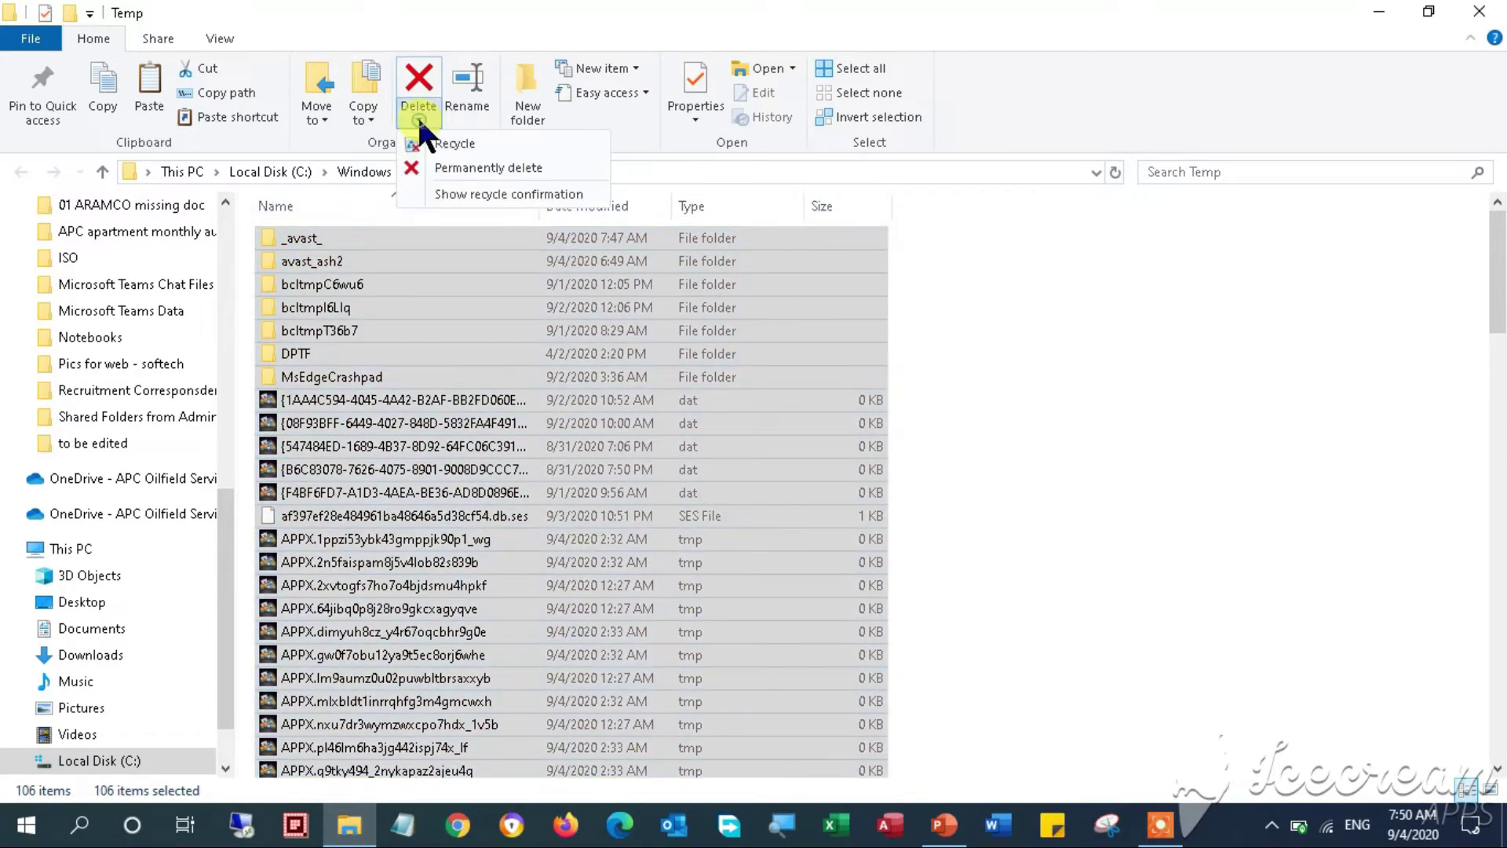
{"action": "left_click", "coordinate": [529, 166]}
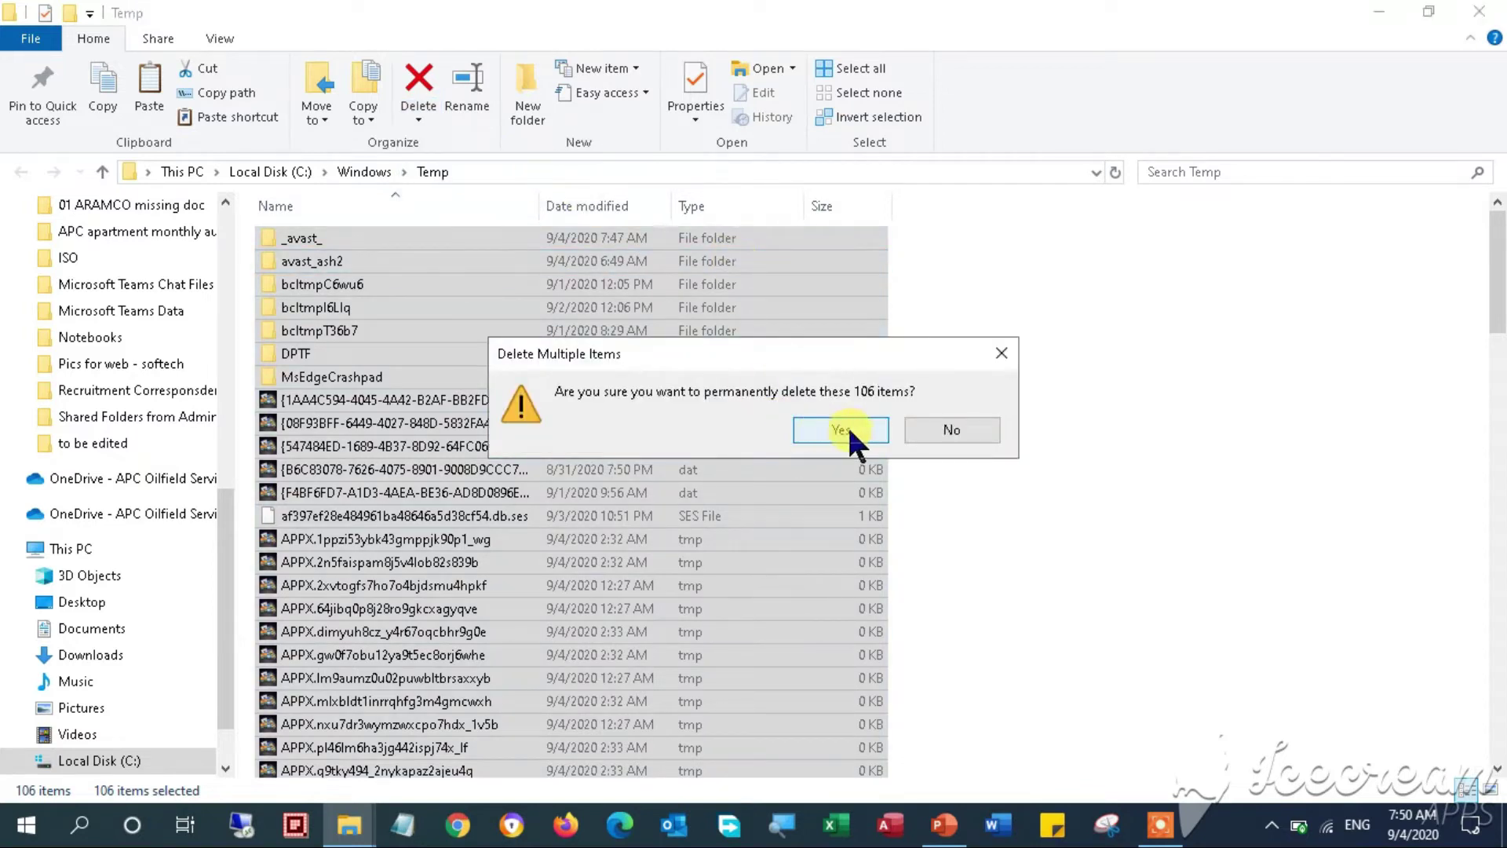
{"action": "left_click", "coordinate": [883, 422]}
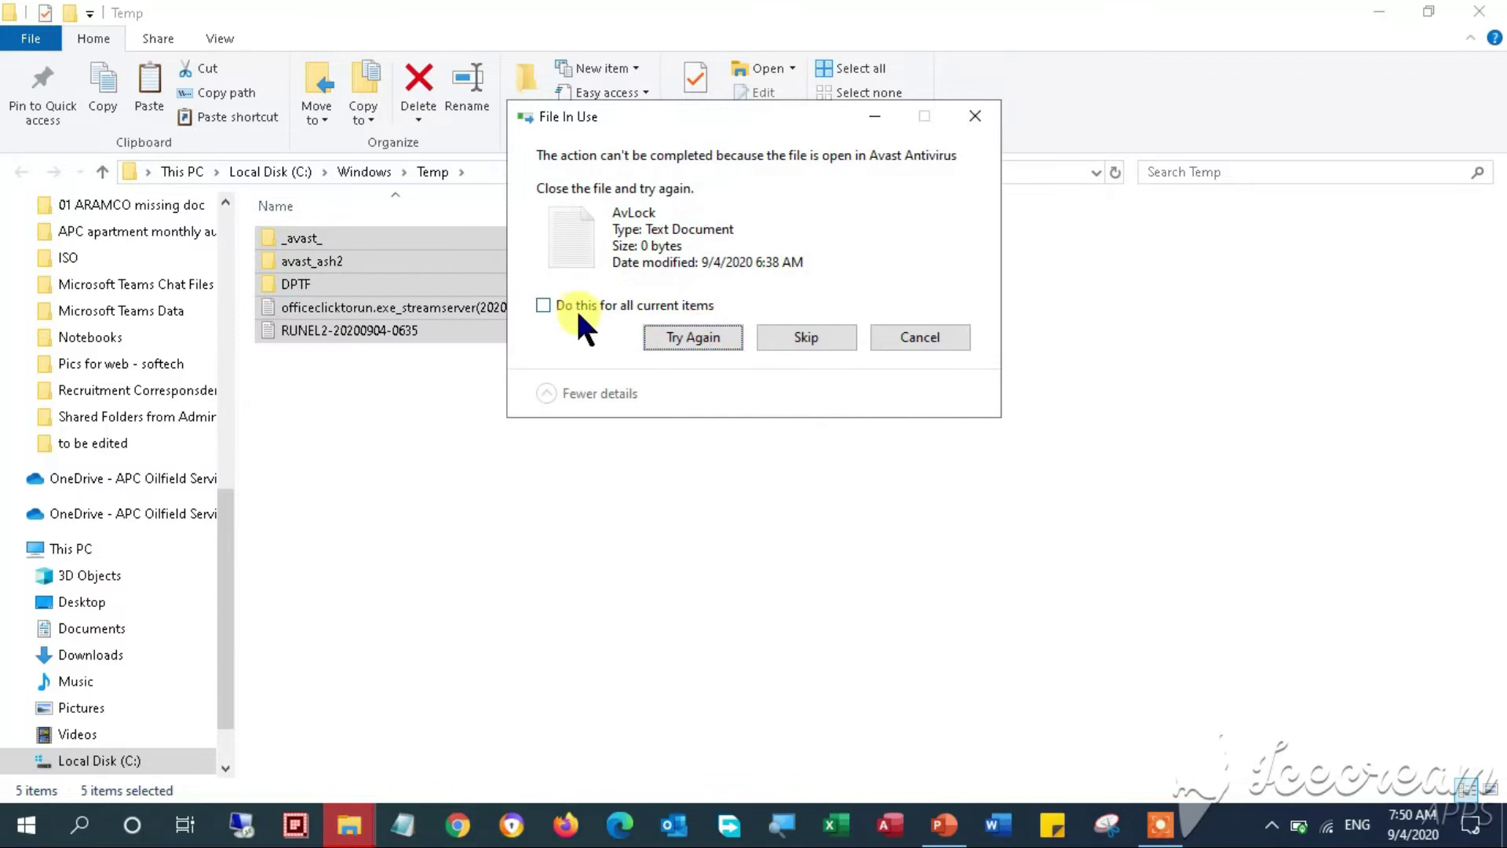
Skip the files in use for all current items and close the Windows Temp folder window
{"action": "left_click", "coordinate": [577, 305]}
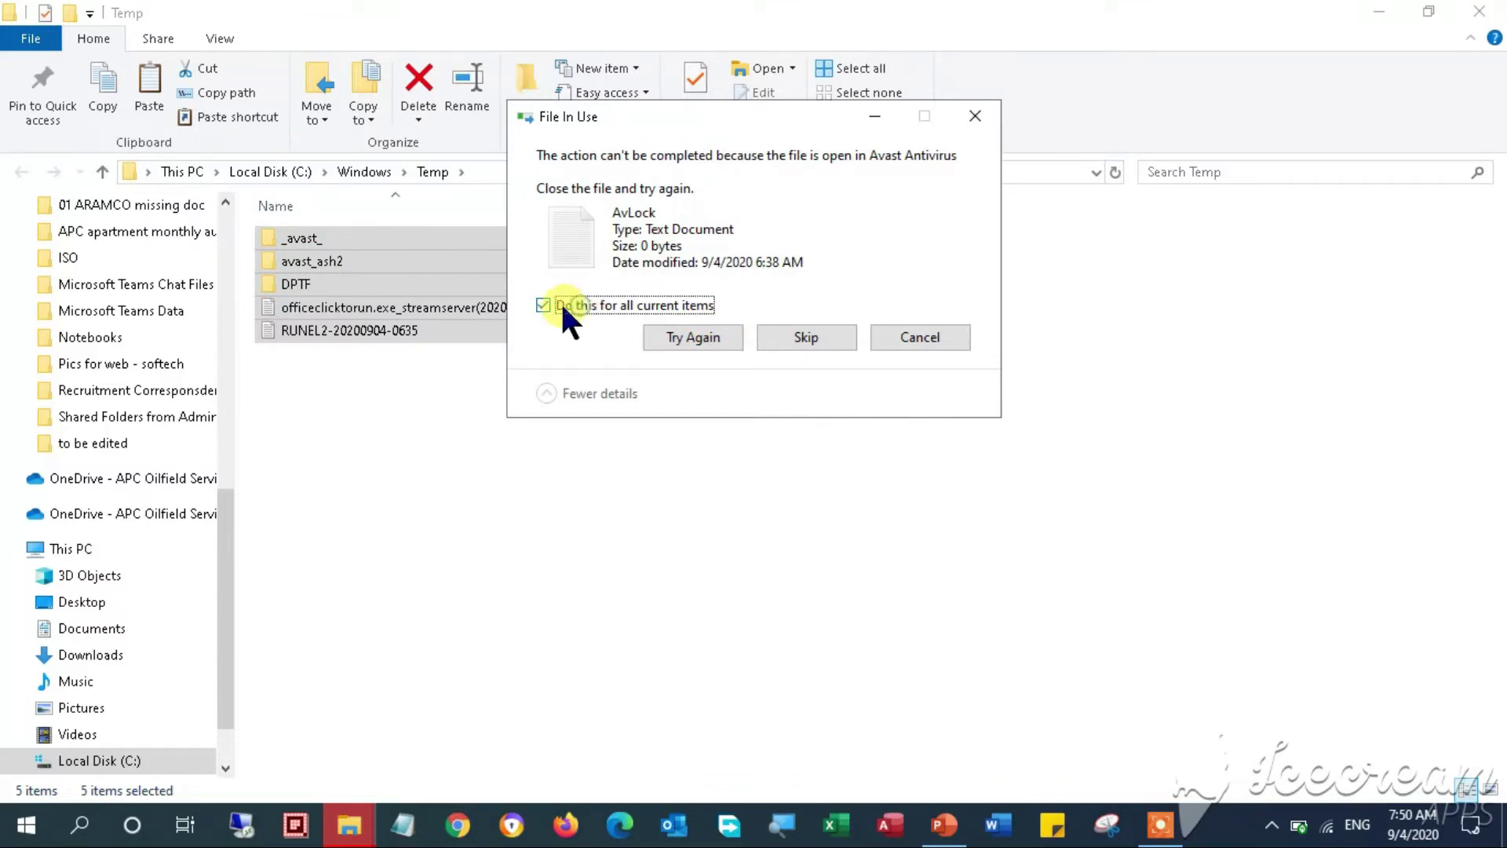
{"action": "left_click", "coordinate": [685, 337]}
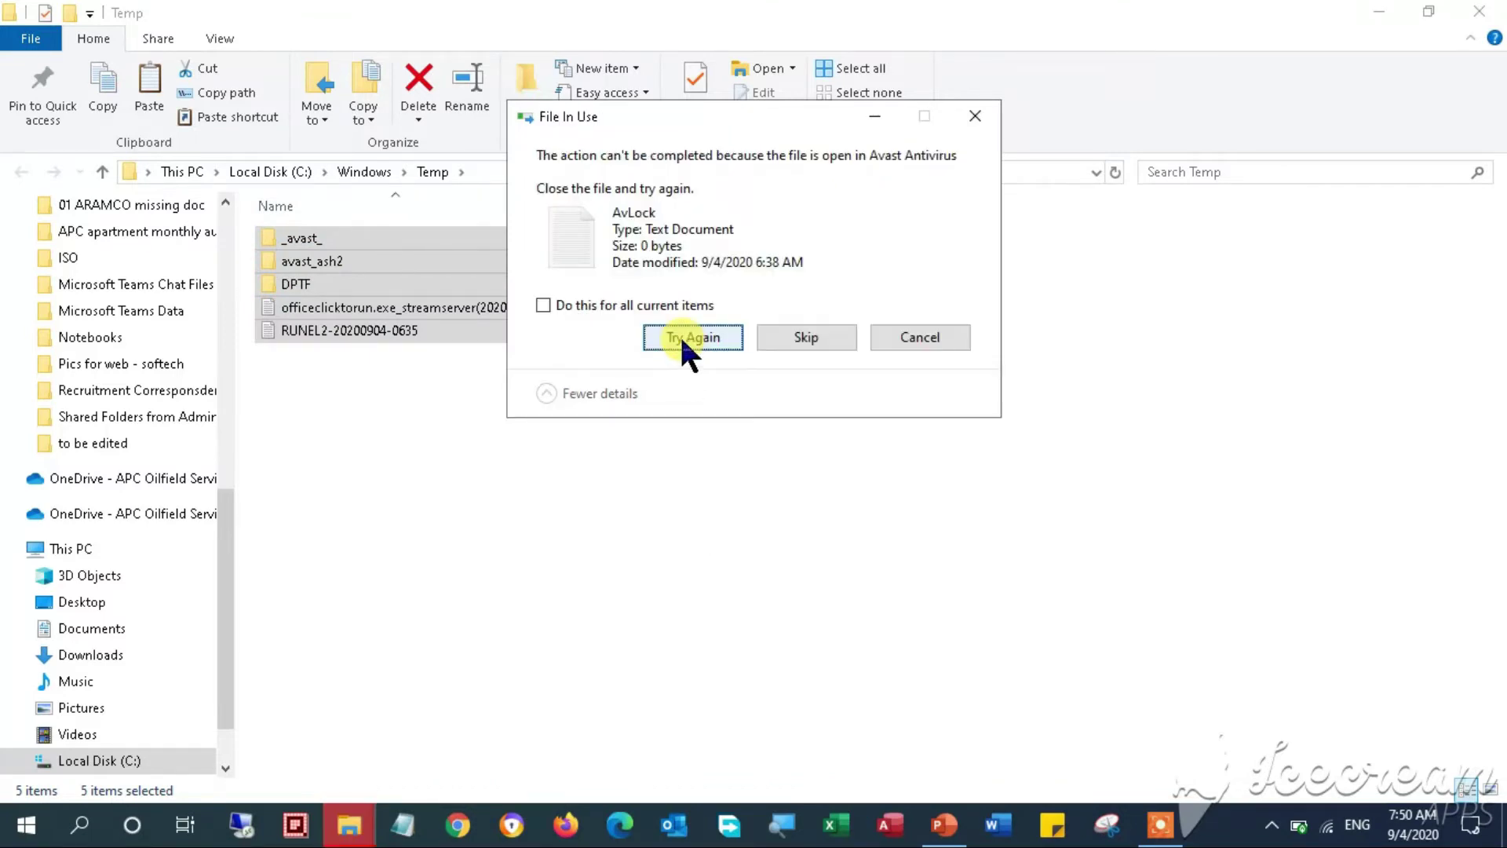
{"action": "left_click", "coordinate": [656, 305]}
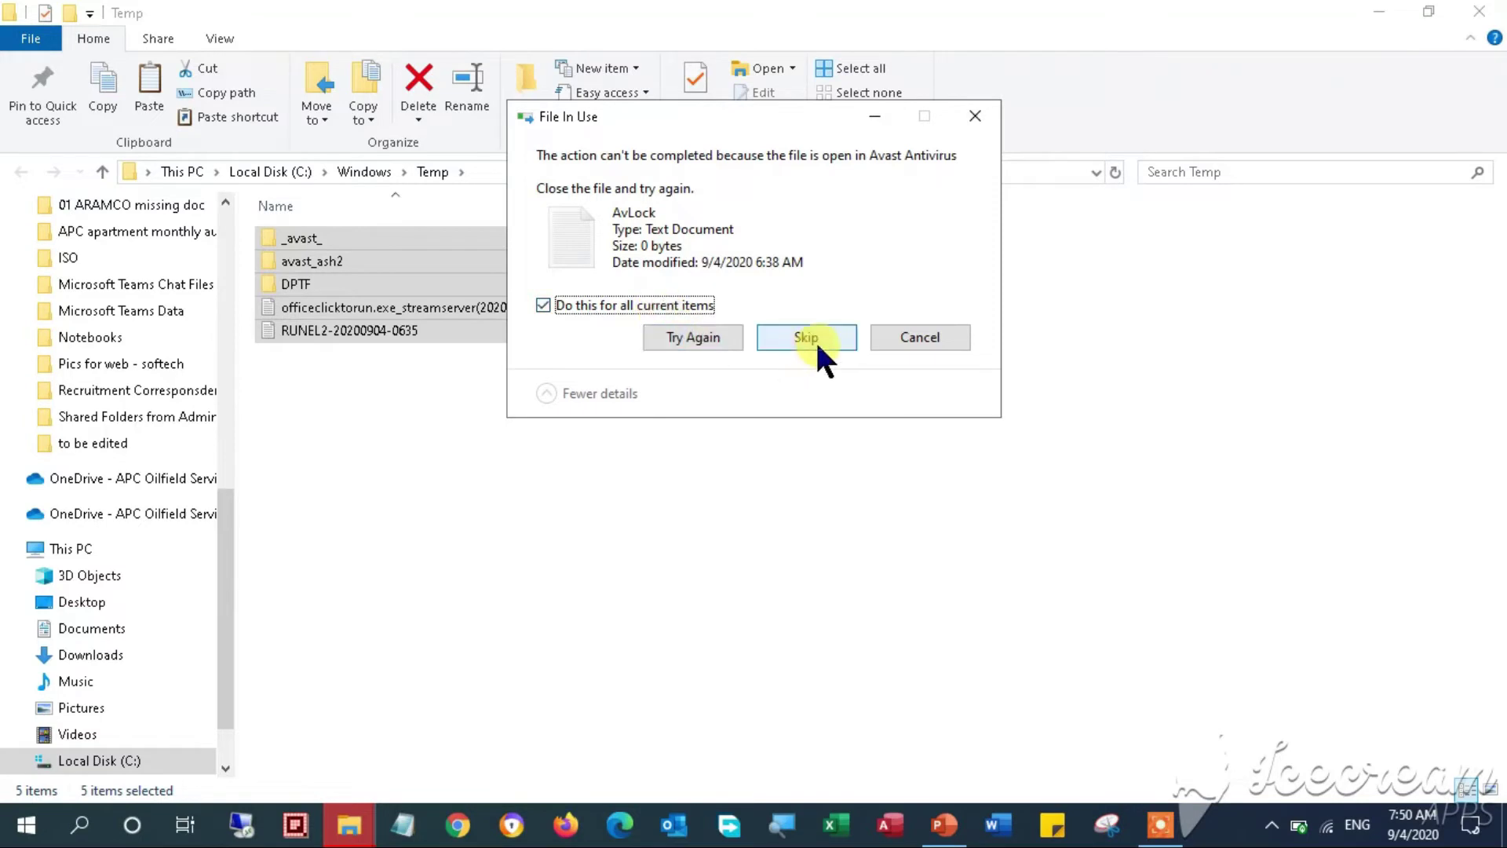
{"action": "left_click", "coordinate": [738, 341]}
{"action": "left_click", "coordinate": [571, 305]}
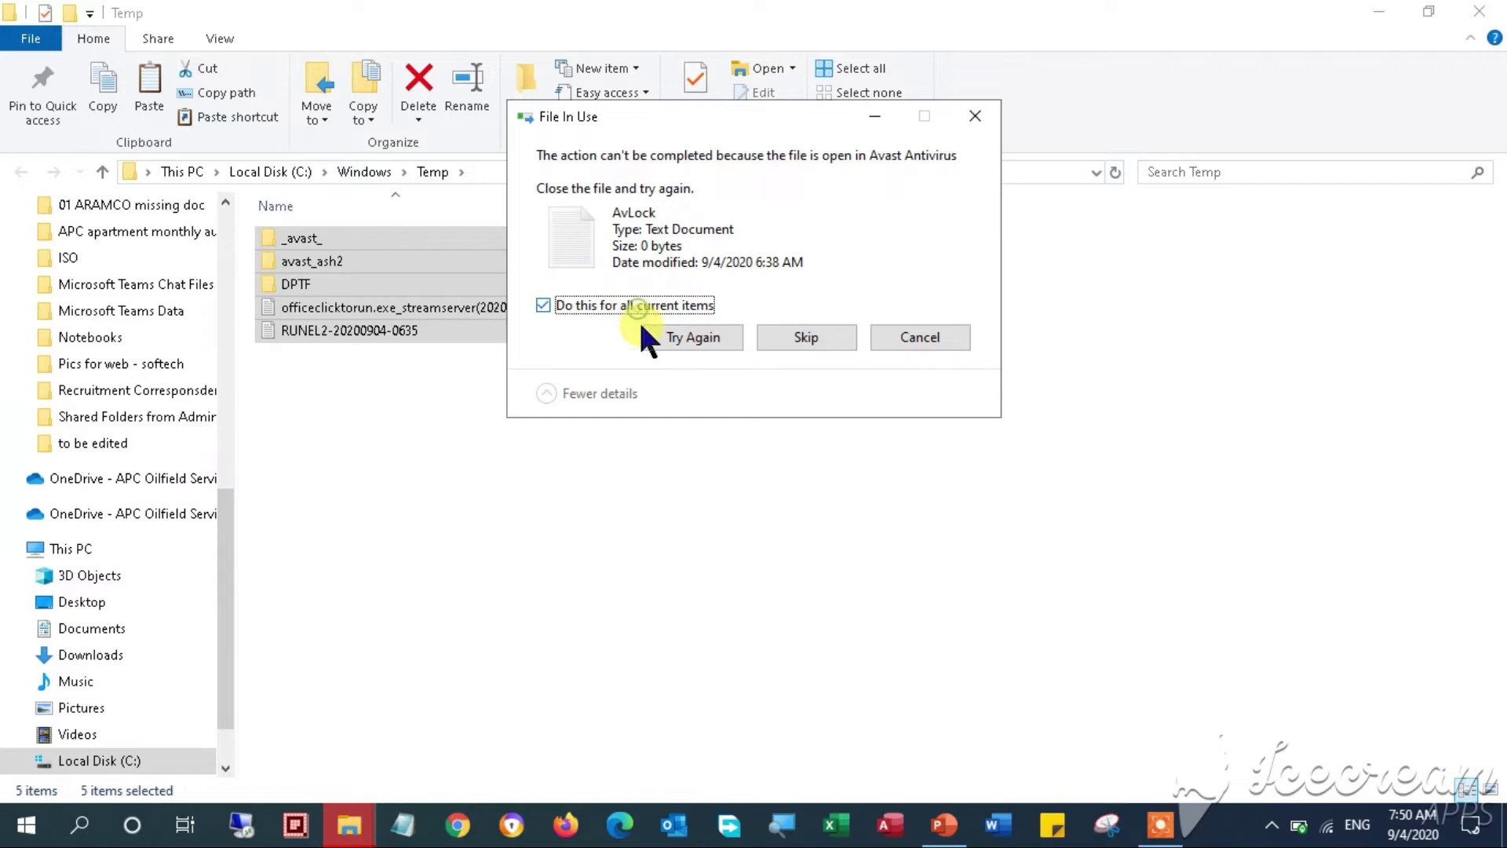
{"action": "left_click", "coordinate": [840, 337]}
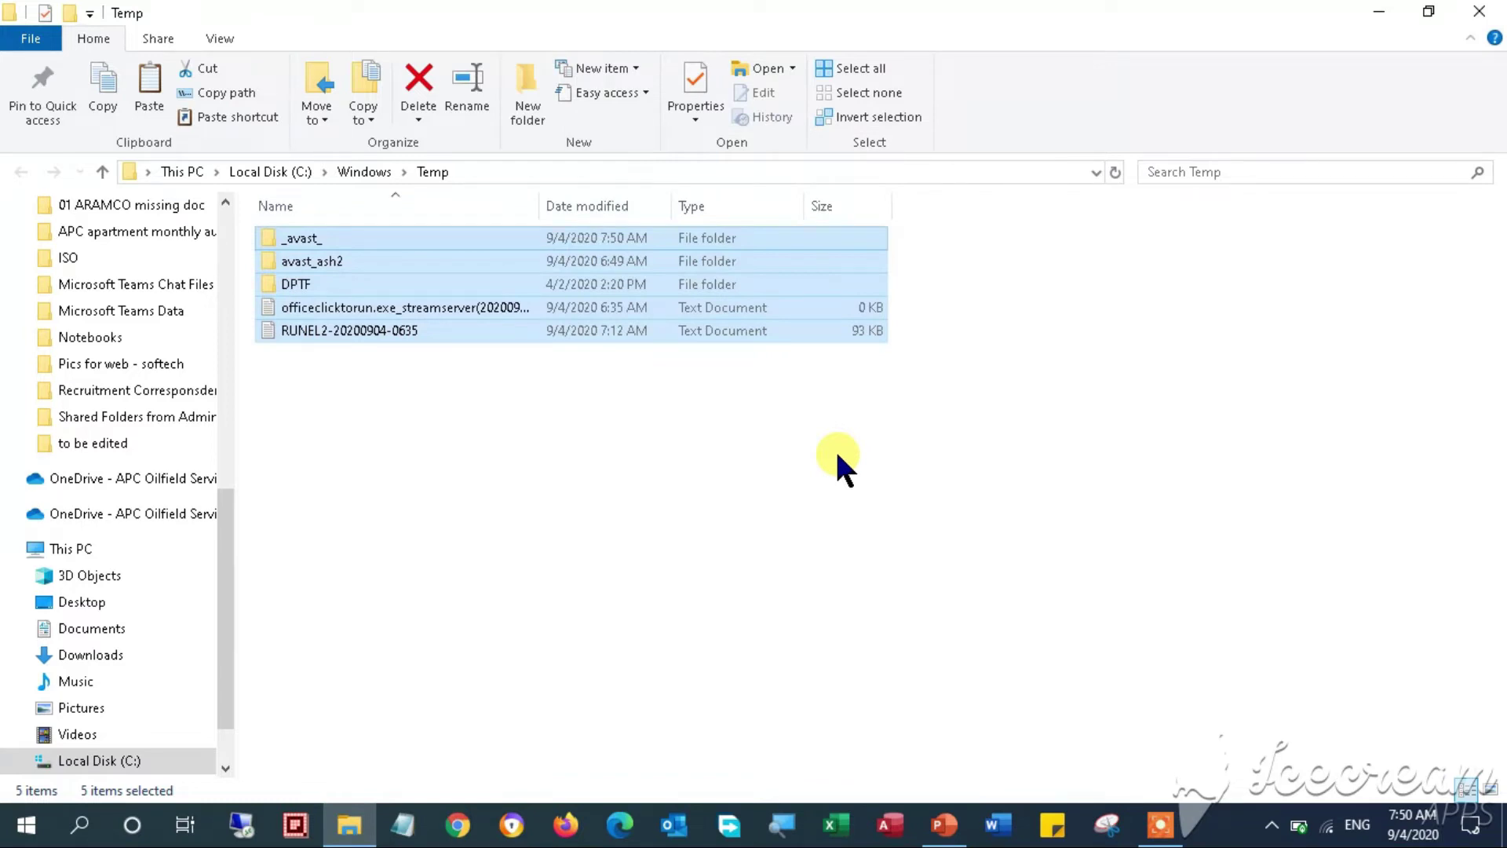
{"action": "left_click", "coordinate": [1480, 11]}
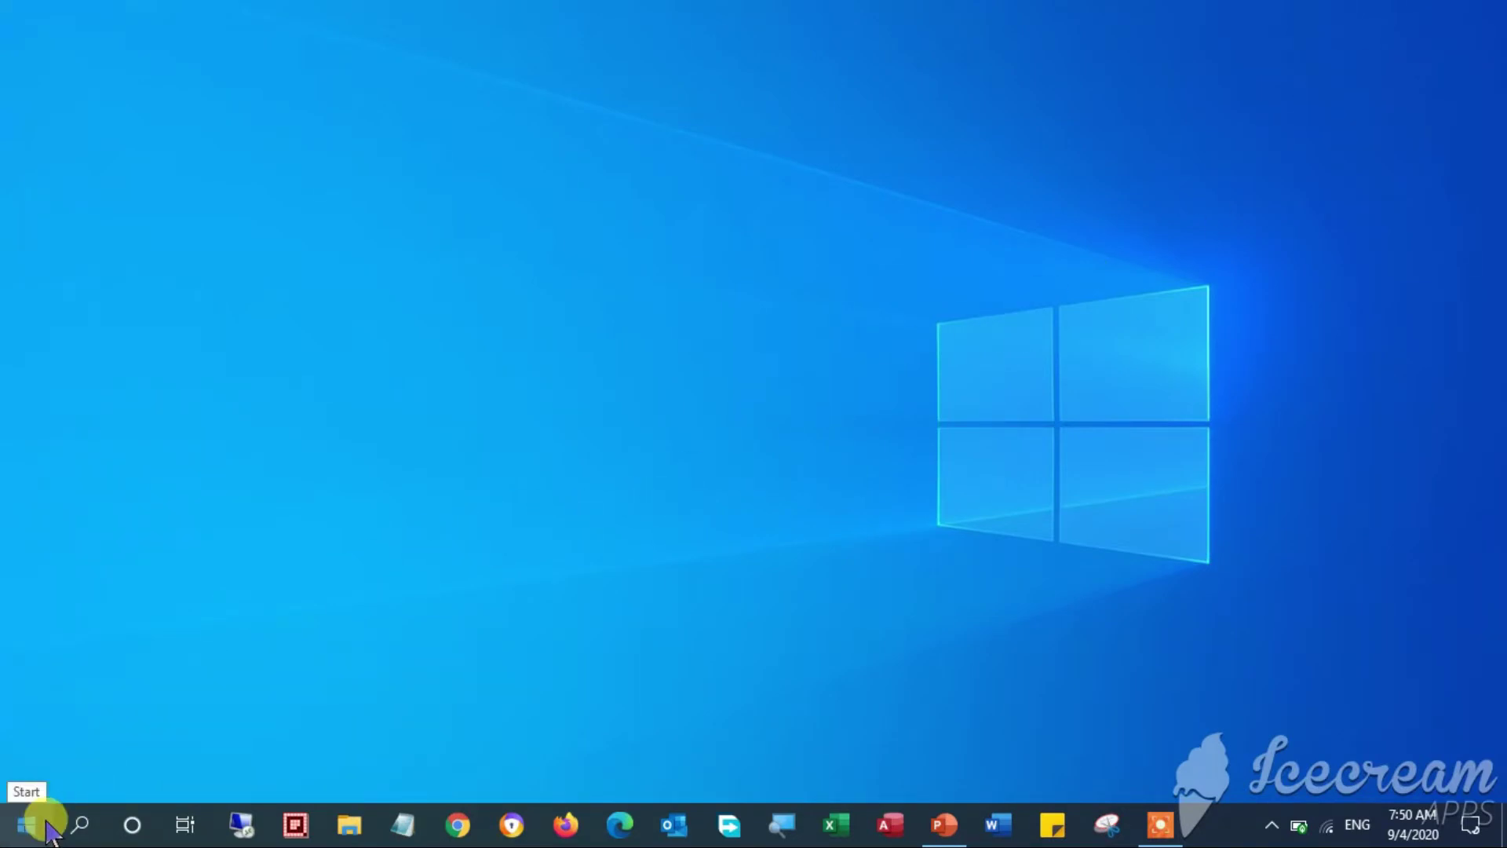
Open the user's local Temp folder by running "%temp%" from the Run dialog
{"action": "left_click", "coordinate": [78, 824]}
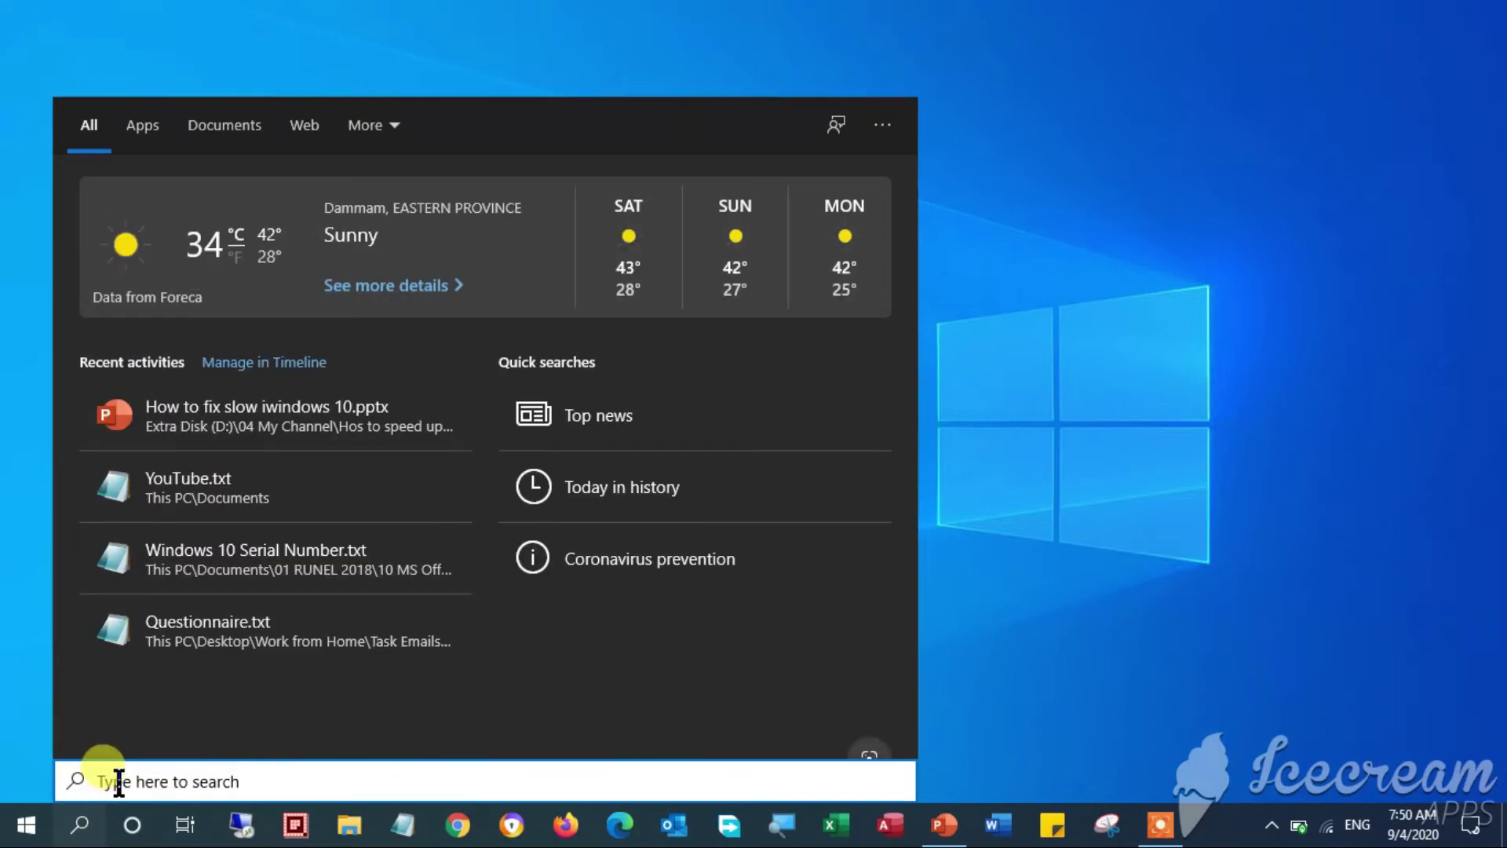
{"action": "type", "text": "run"}
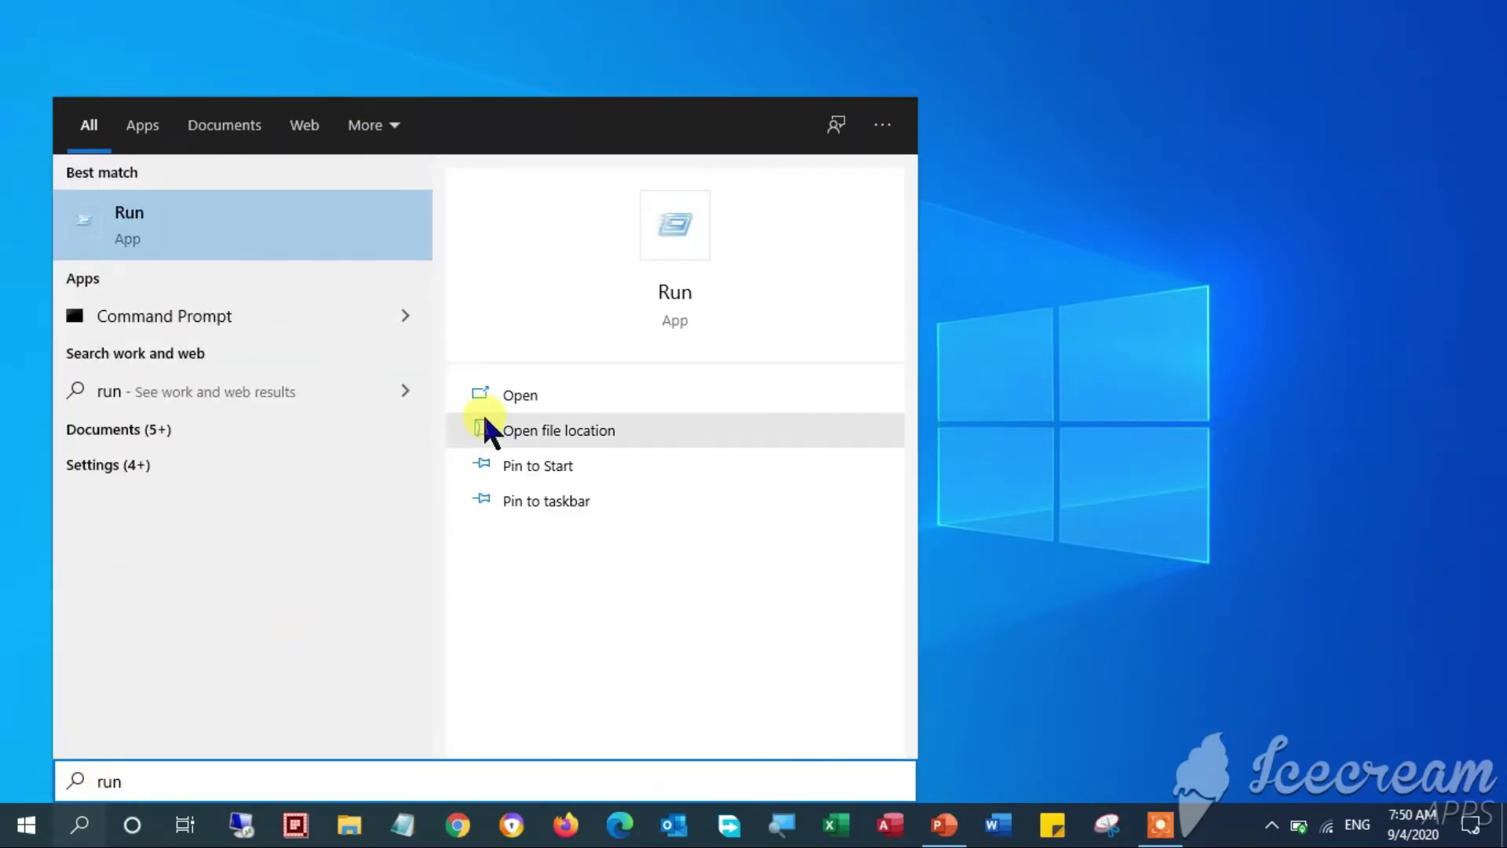
{"action": "left_click", "coordinate": [511, 396]}
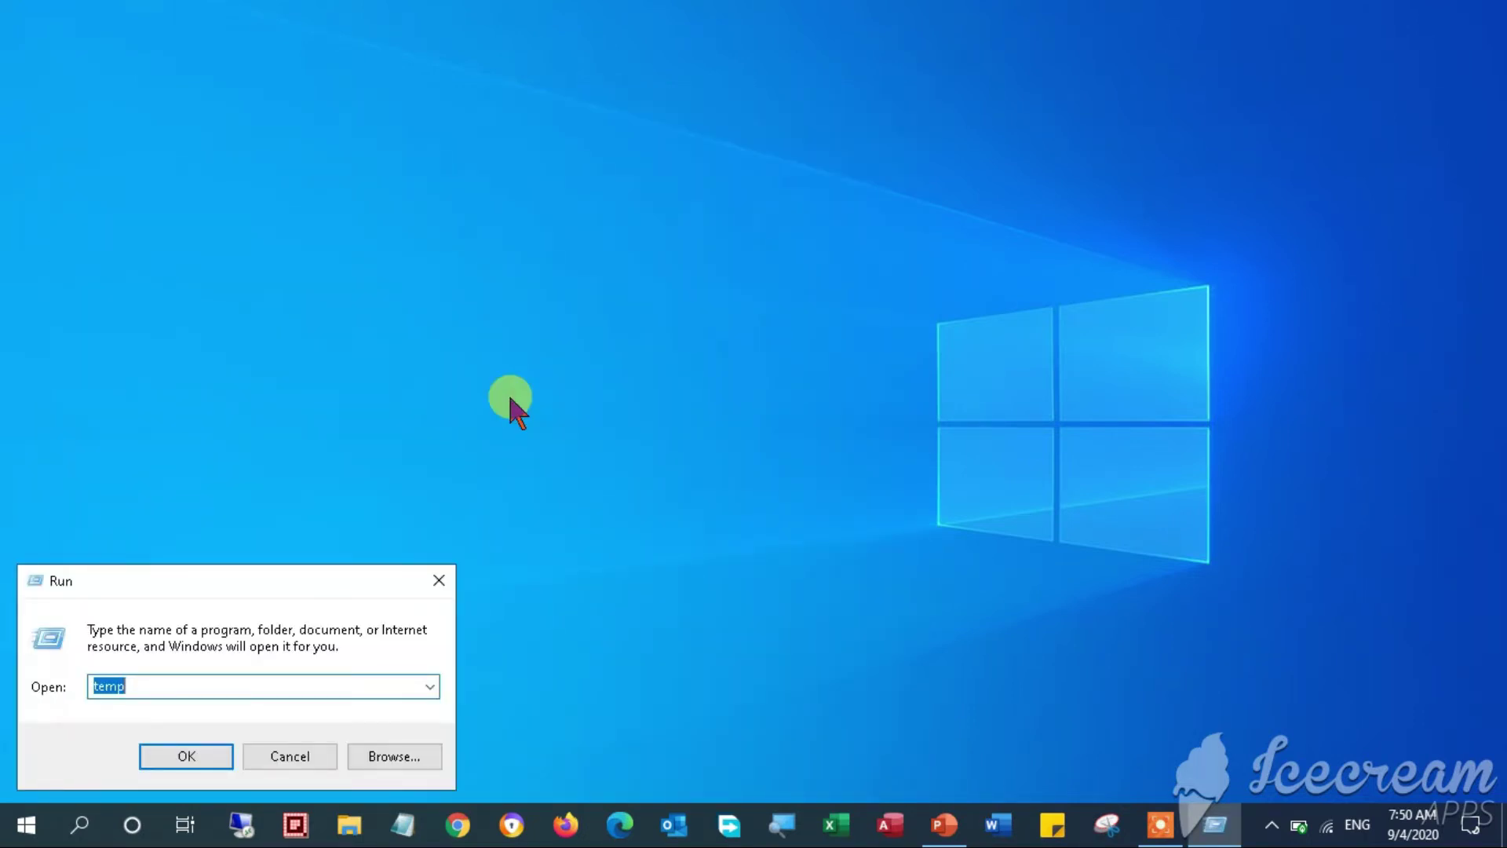
{"action": "type", "text": "%"}
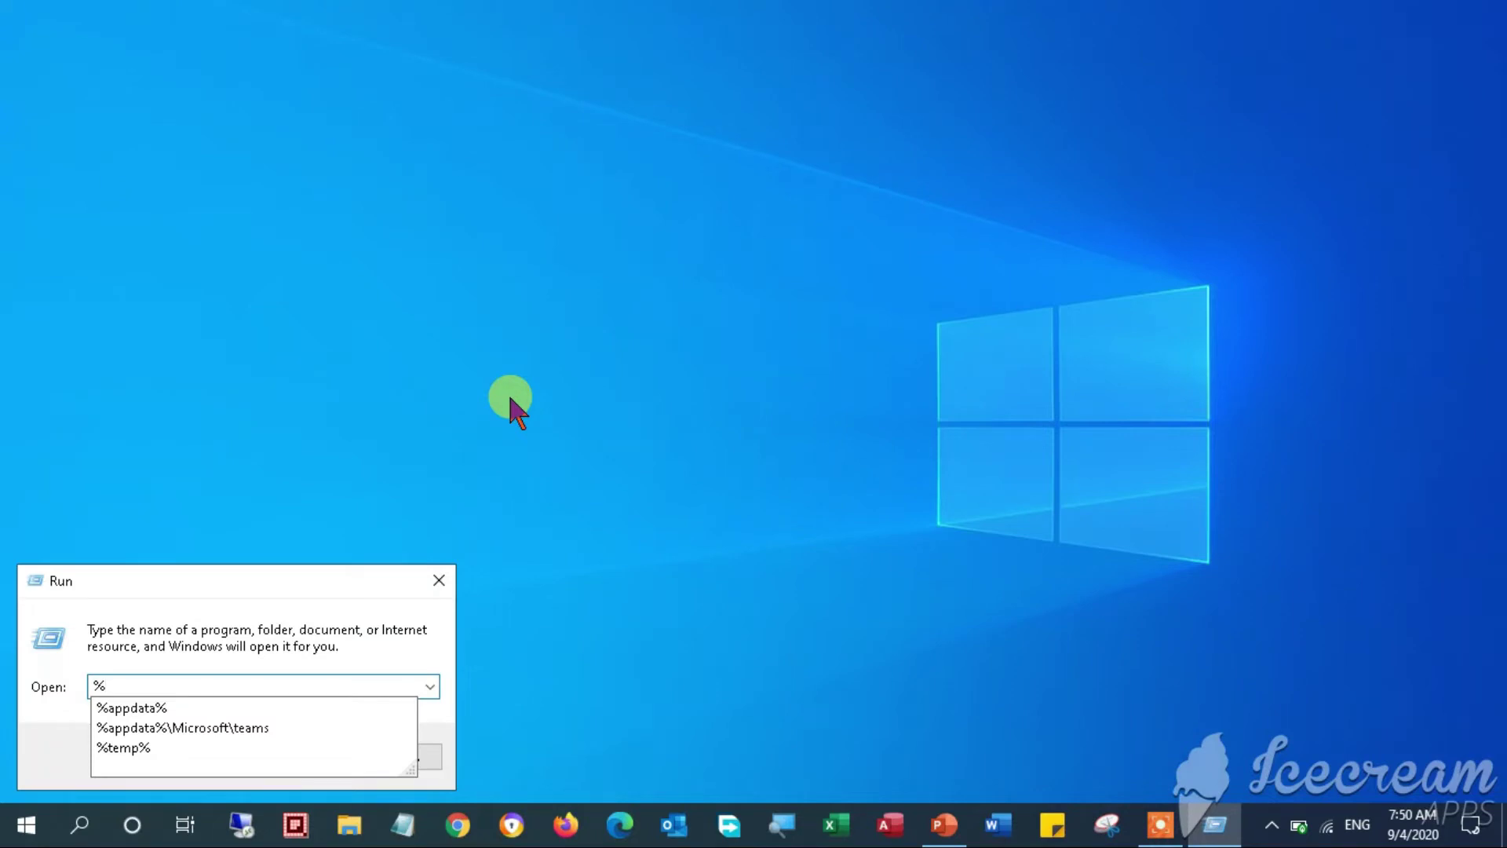
{"action": "type", "text": "temp"}
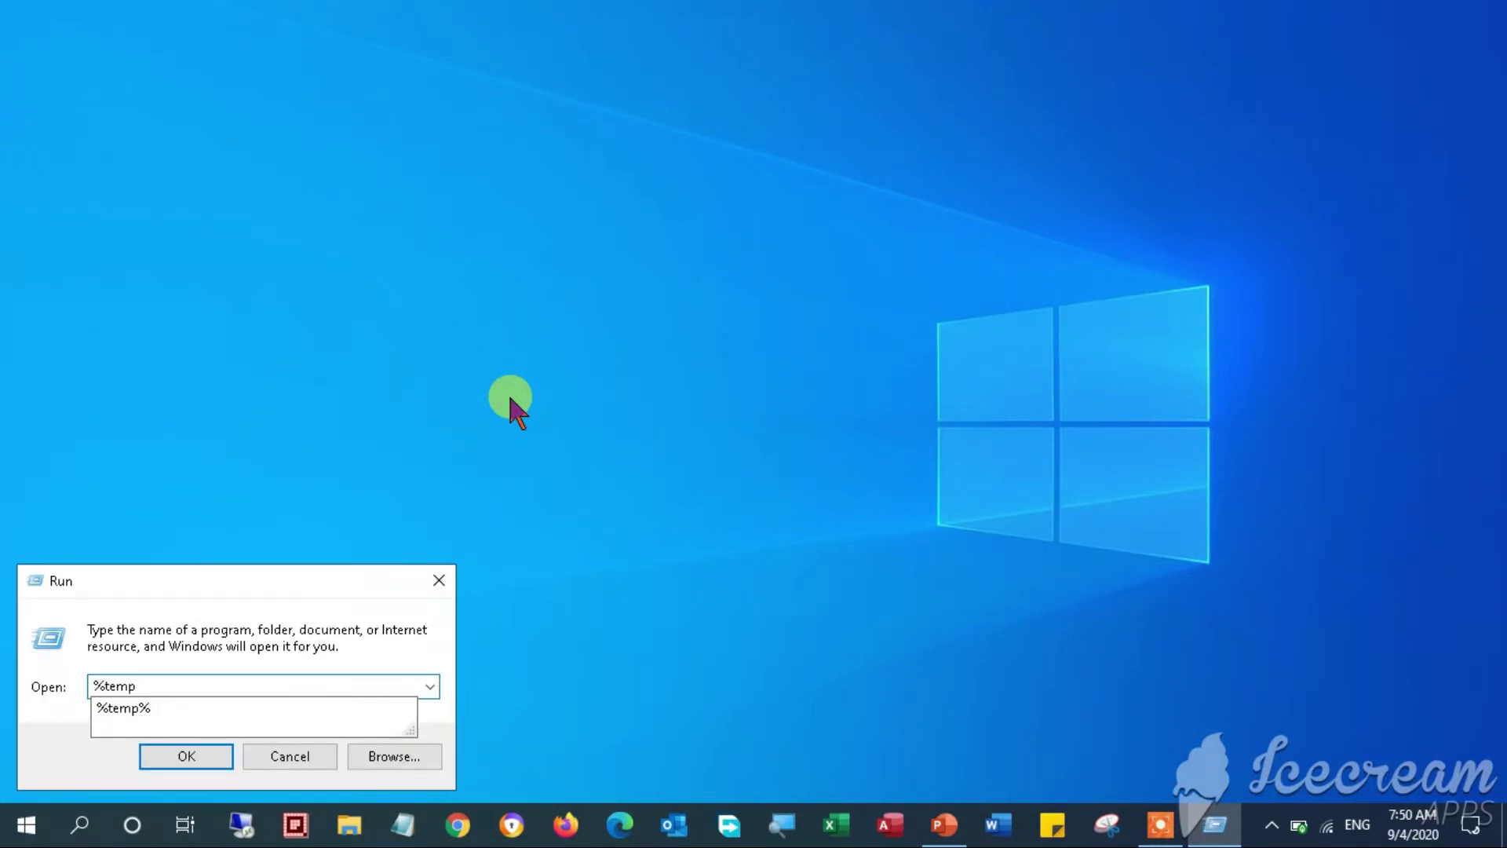
{"action": "type", "text": "%"}
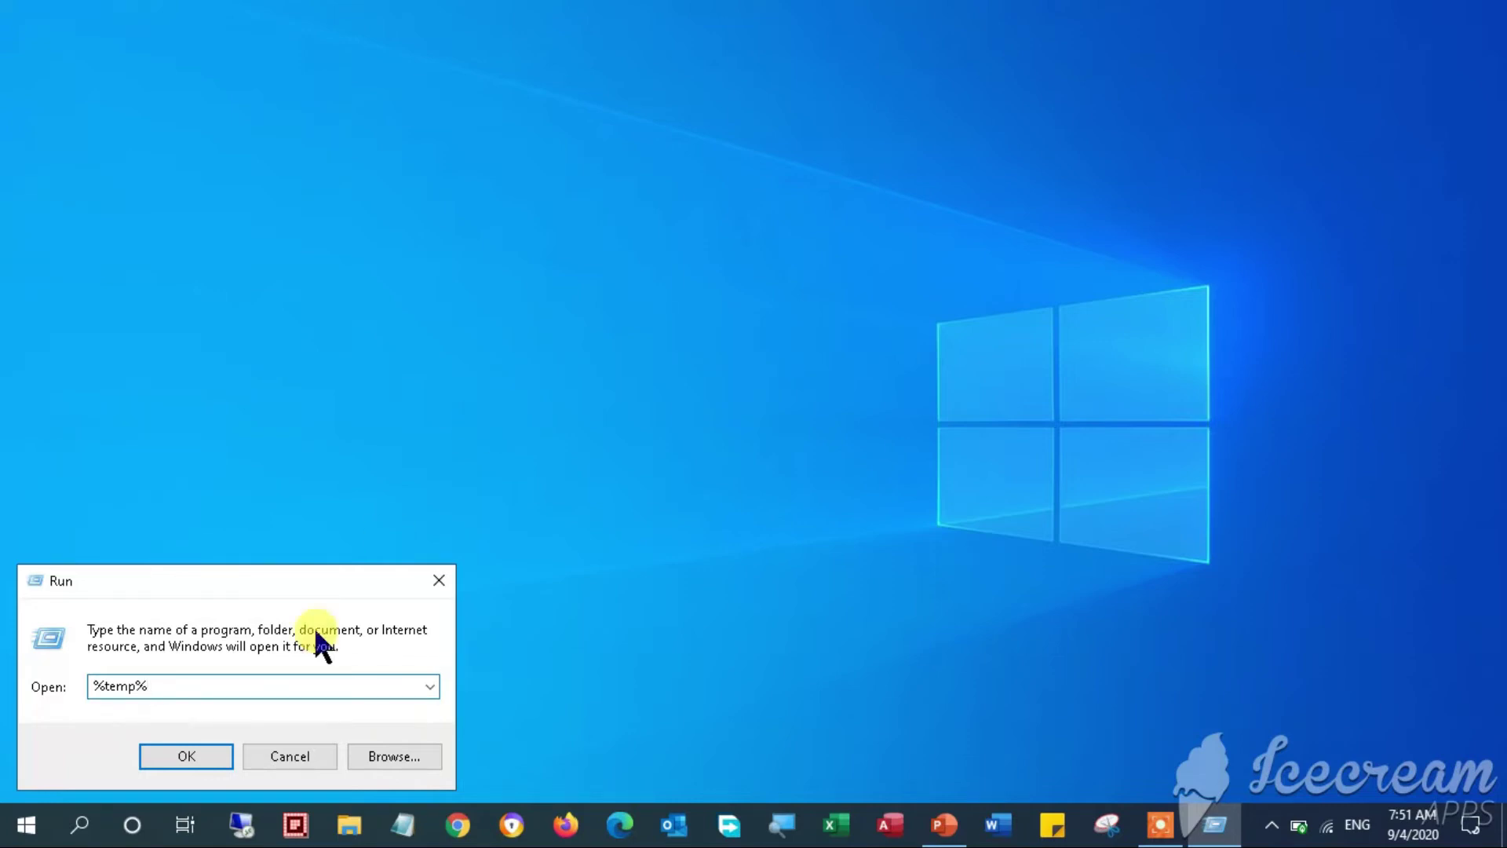
{"action": "left_click", "coordinate": [186, 755]}
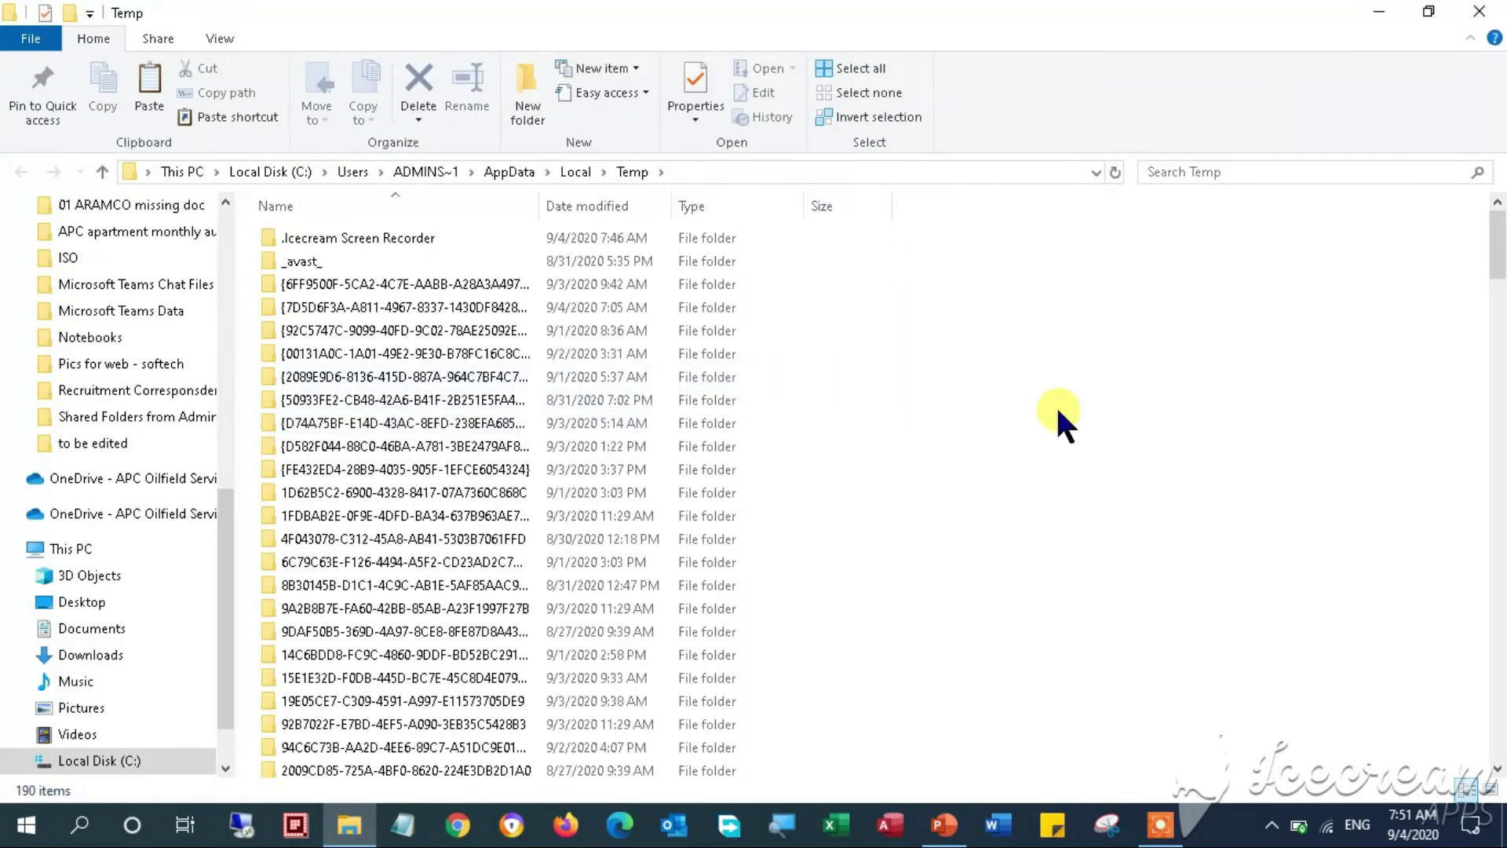
Widen the Name column and permanently delete all items in the user's Temp folder, skipping all current files in use
{"action": "left_click_drag", "start_coordinate": [1499, 253], "coordinate": [1498, 205]}
{"action": "left_click_drag", "start_coordinate": [547, 203], "coordinate": [604, 207]}
{"action": "left_click", "coordinate": [383, 356]}
{"action": "key", "text": "ctrl+a"}
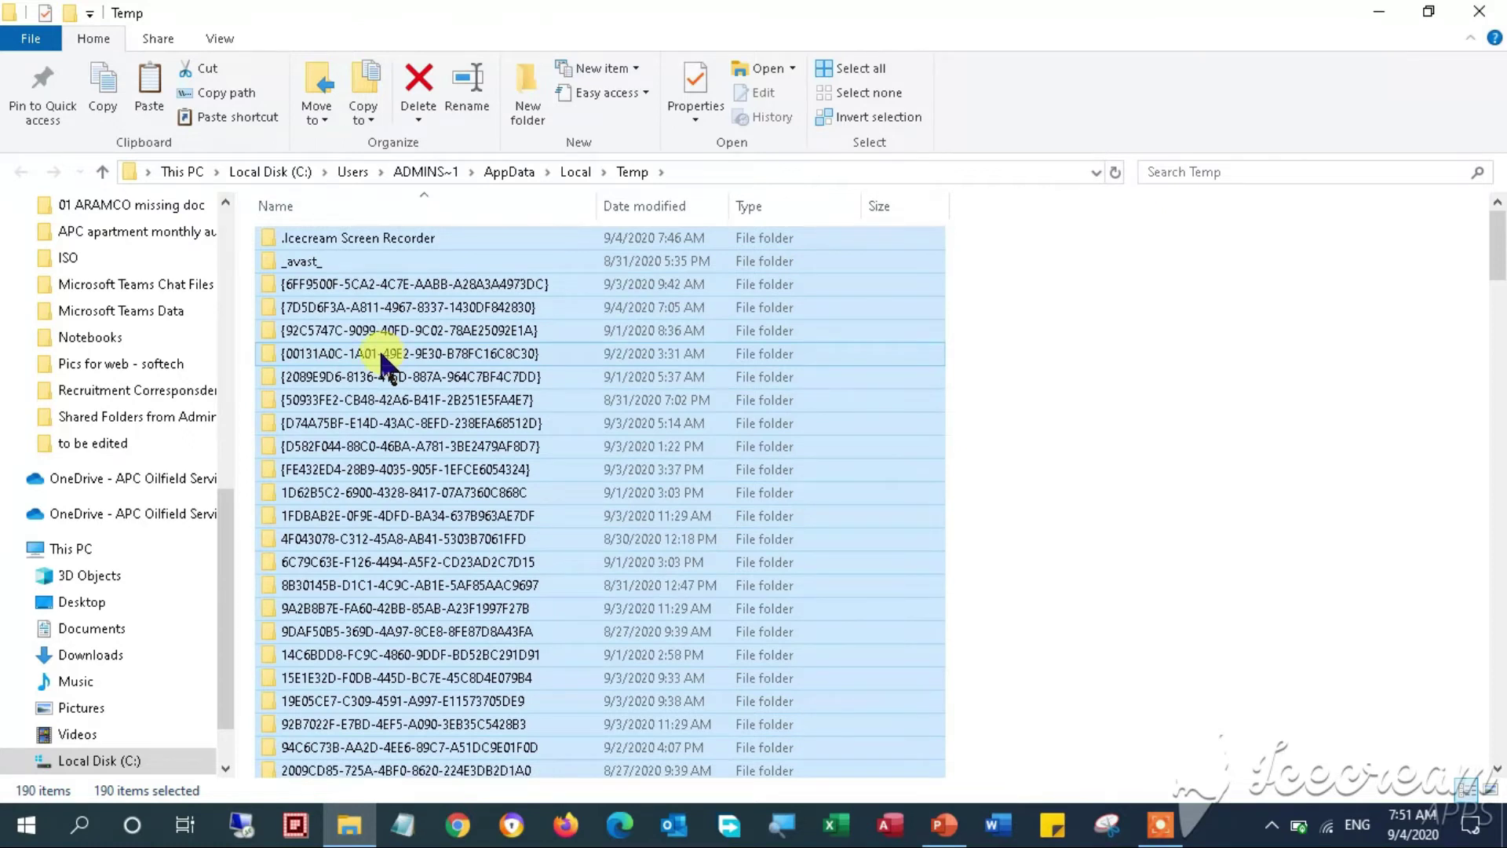
{"action": "left_click", "coordinate": [417, 119]}
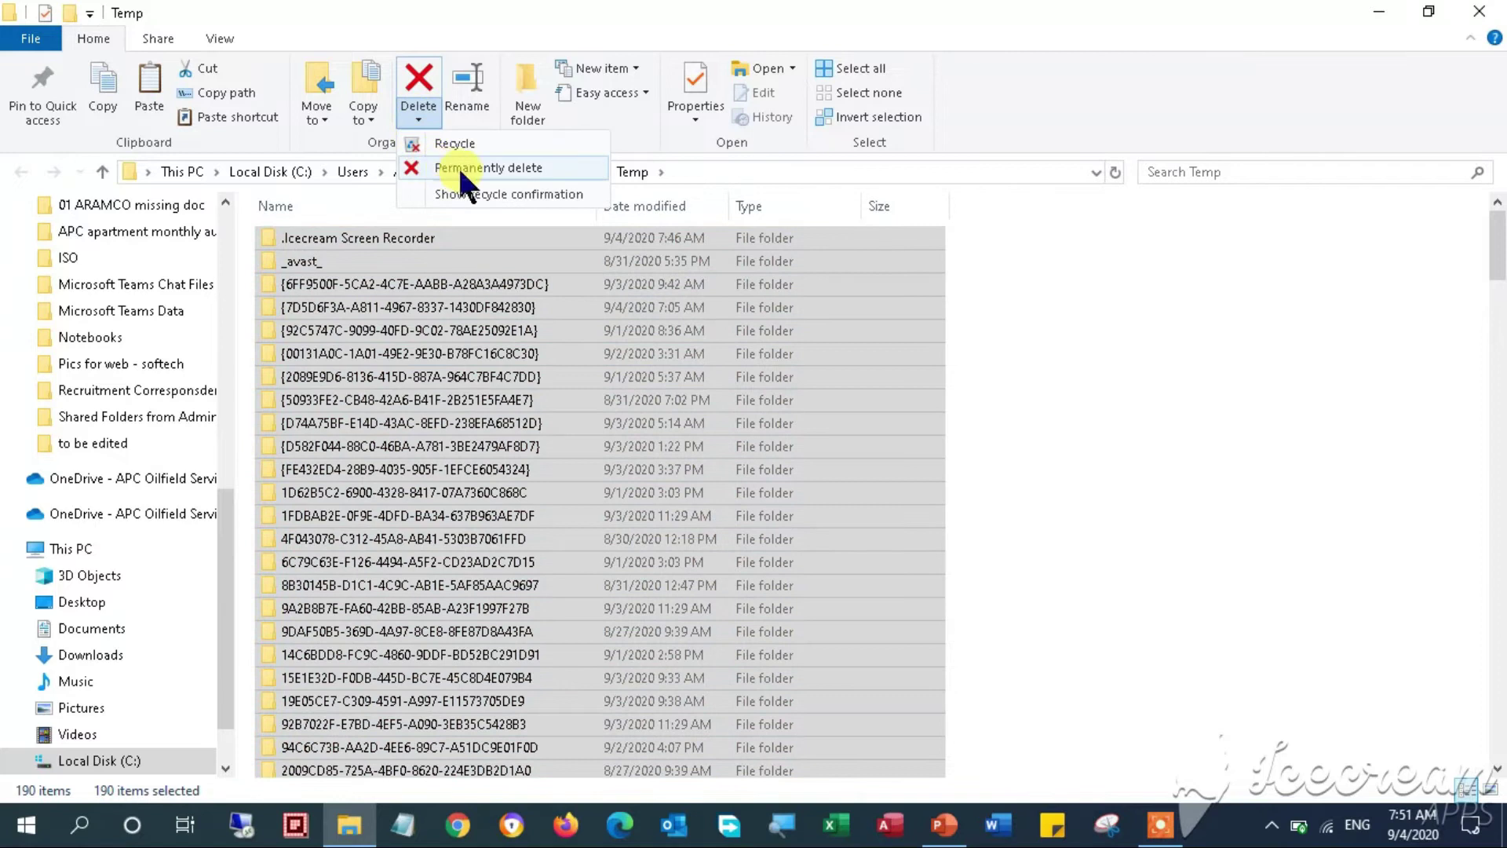
{"action": "left_click", "coordinate": [459, 168]}
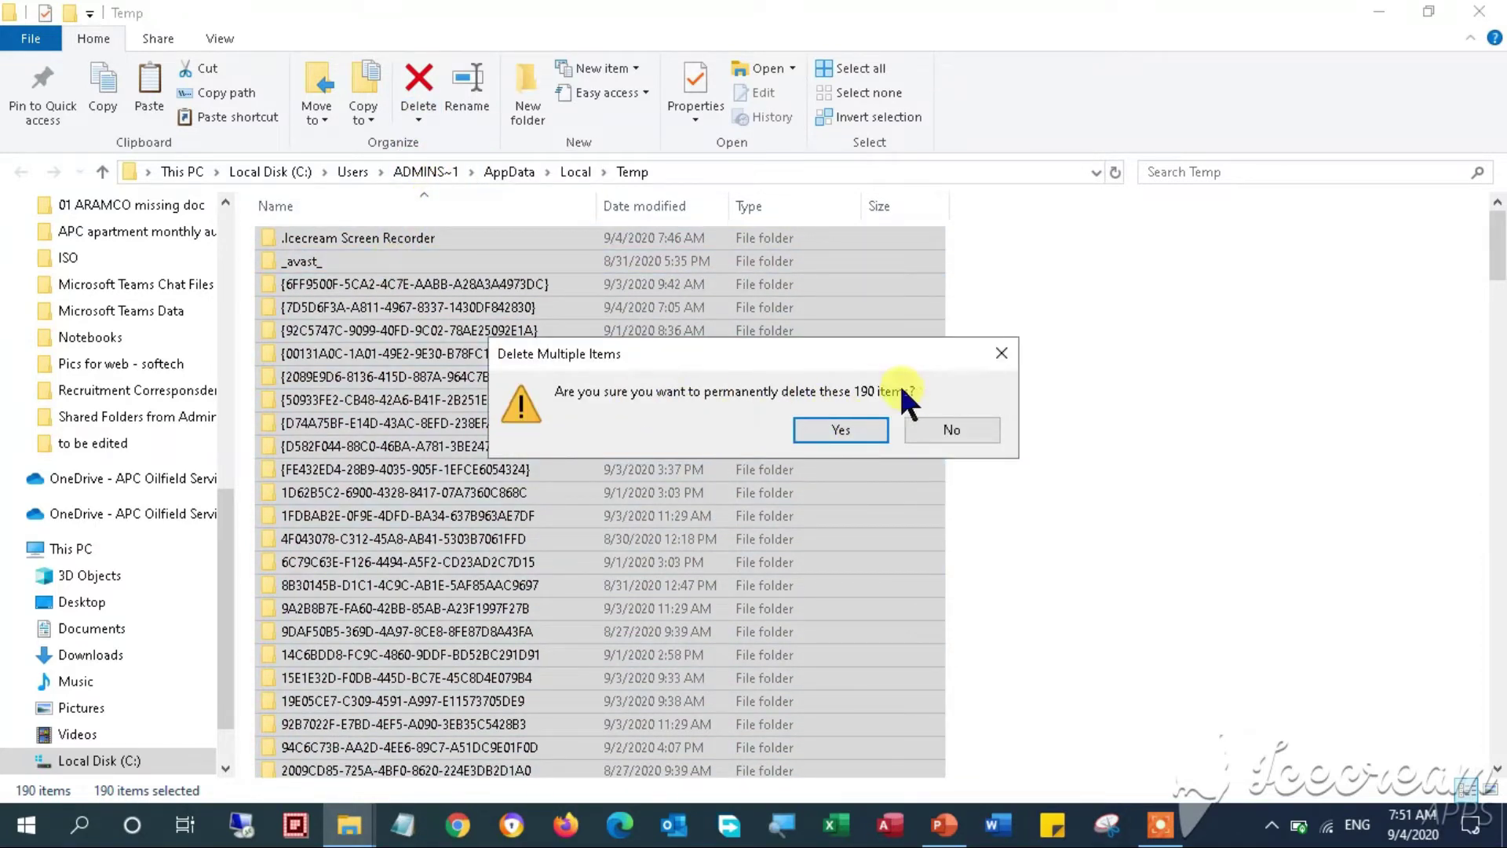
{"action": "left_click", "coordinate": [877, 432]}
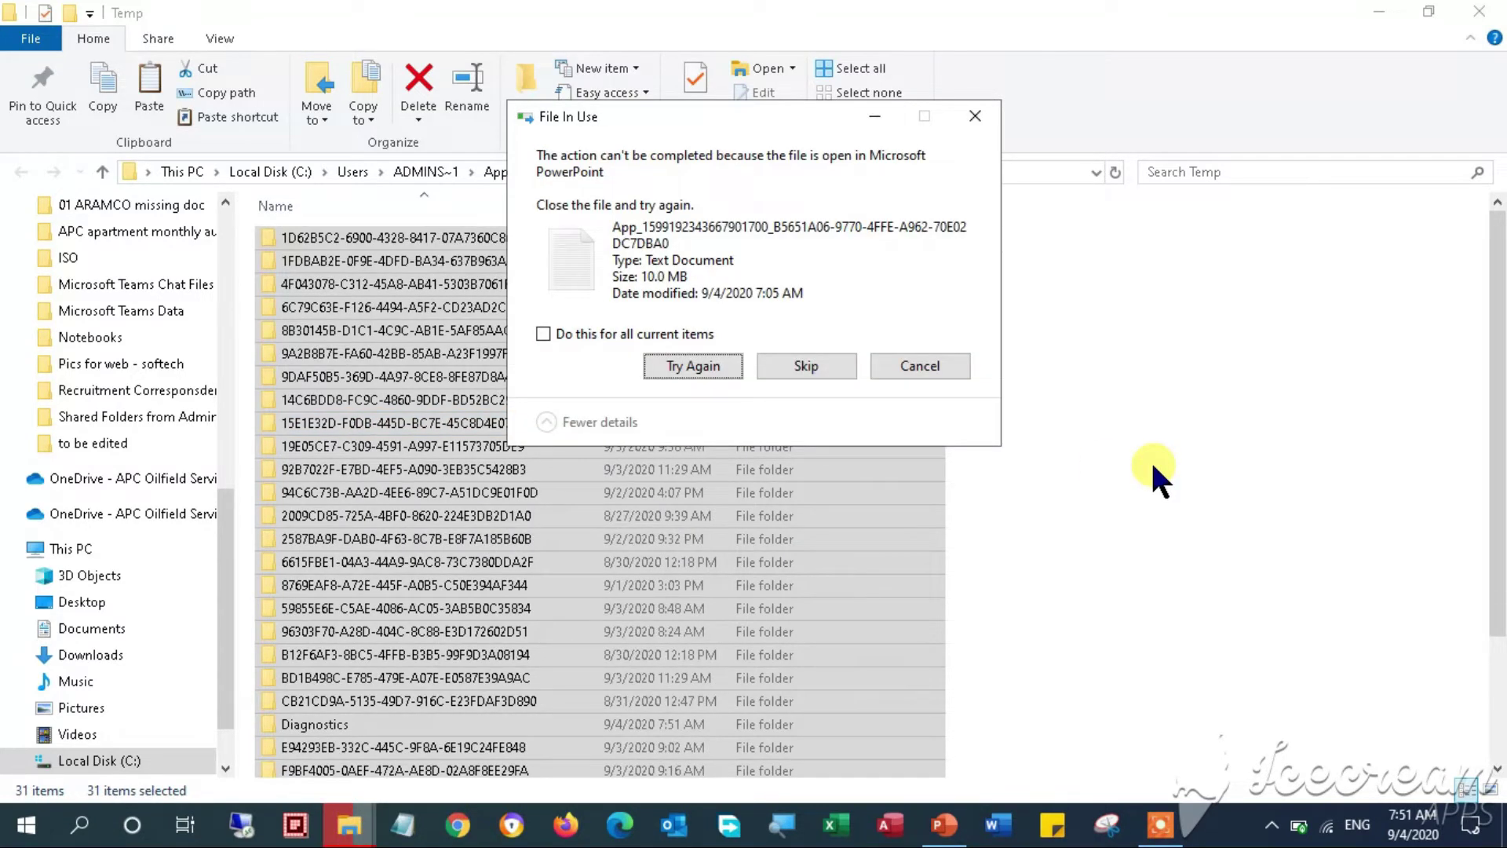
{"action": "left_click", "coordinate": [620, 330]}
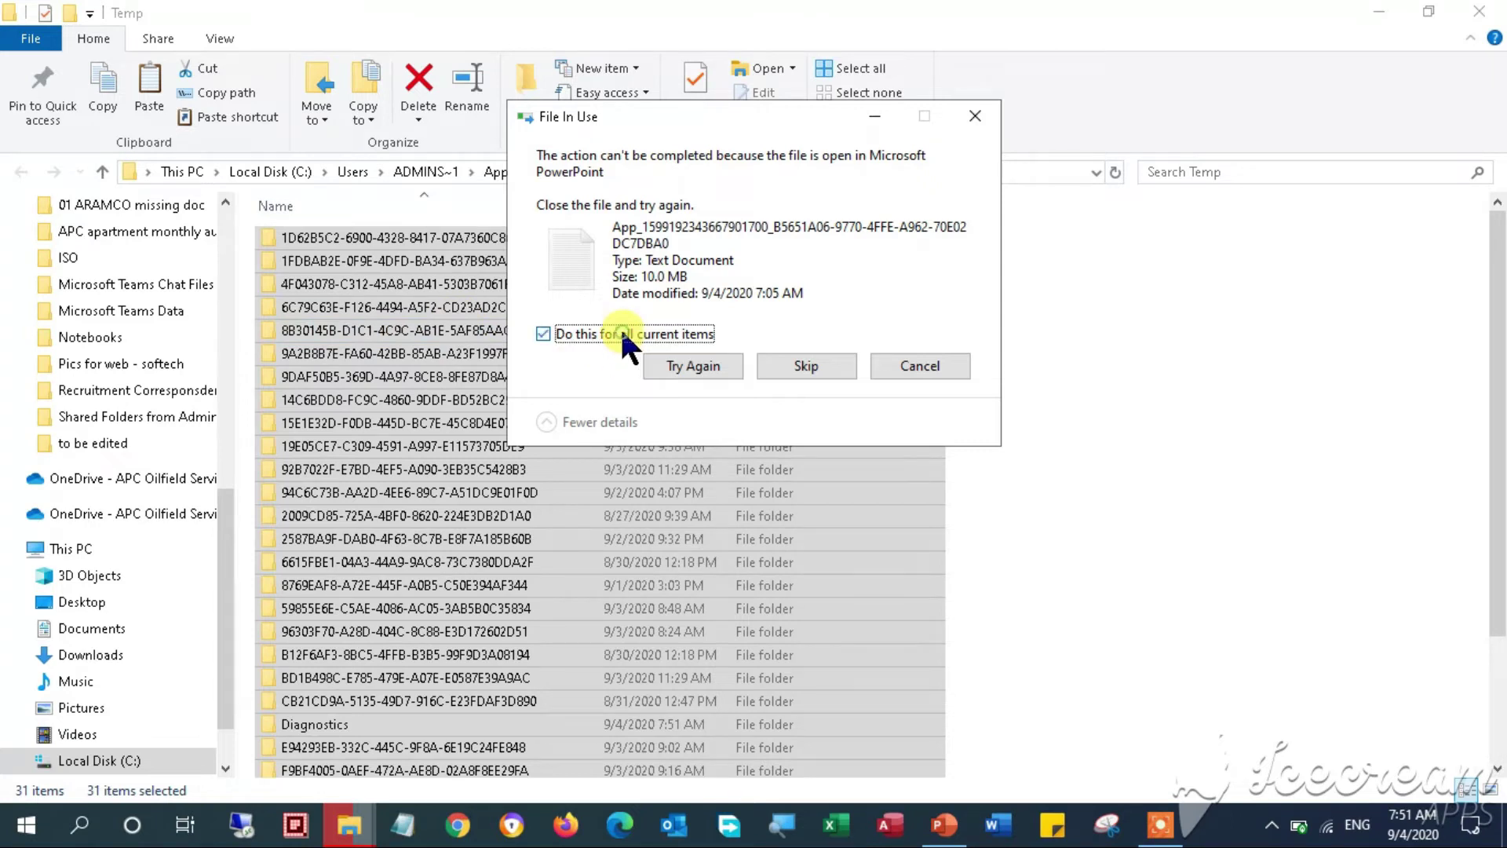
{"action": "left_click", "coordinate": [805, 366]}
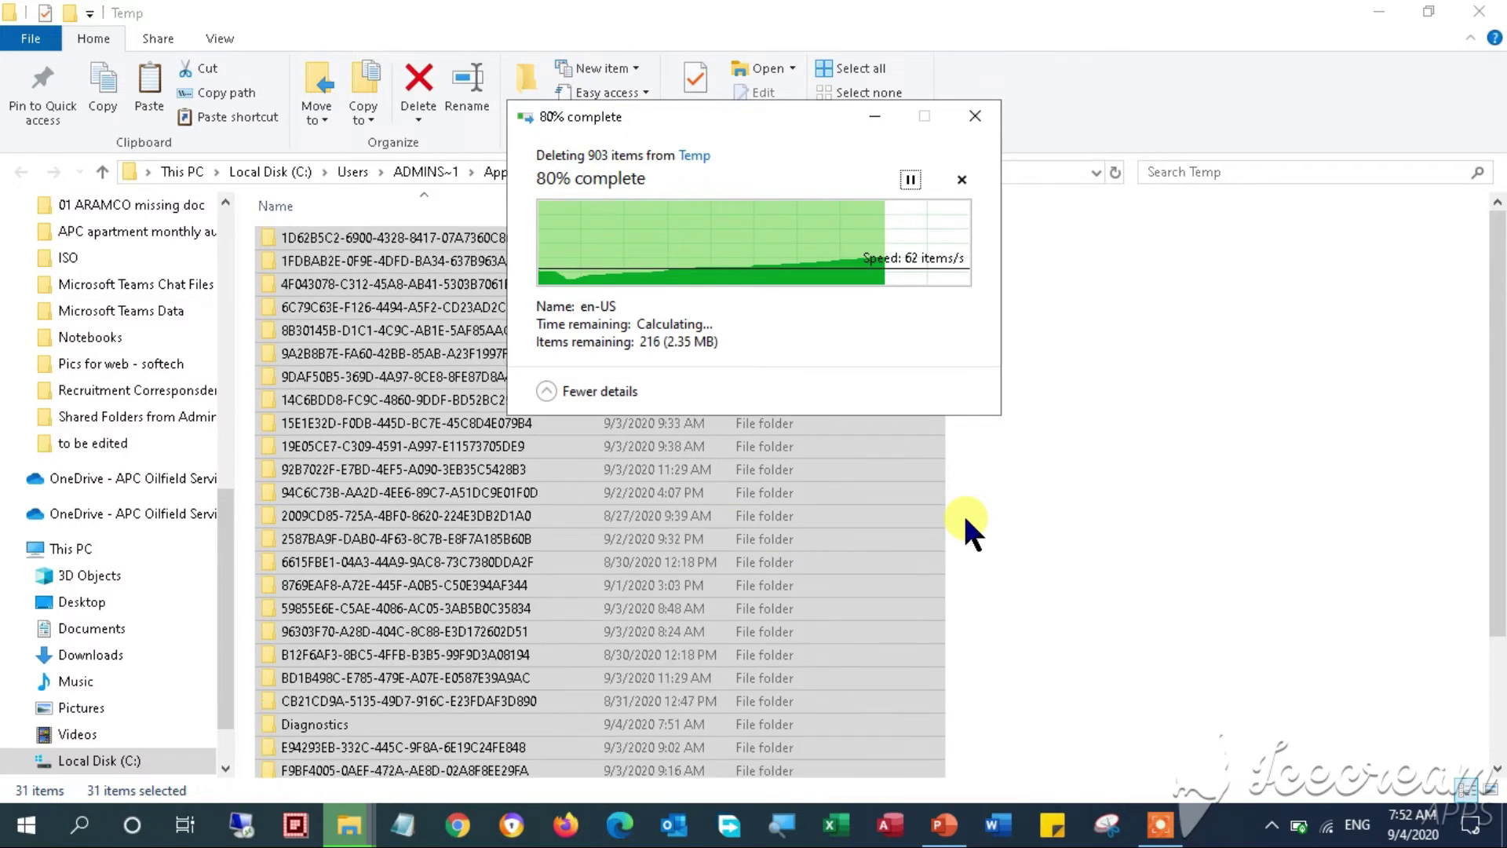
Pause the running deletion of the user's Temp items and cancel it
{"action": "mouse_move", "coordinate": [349, 824]}
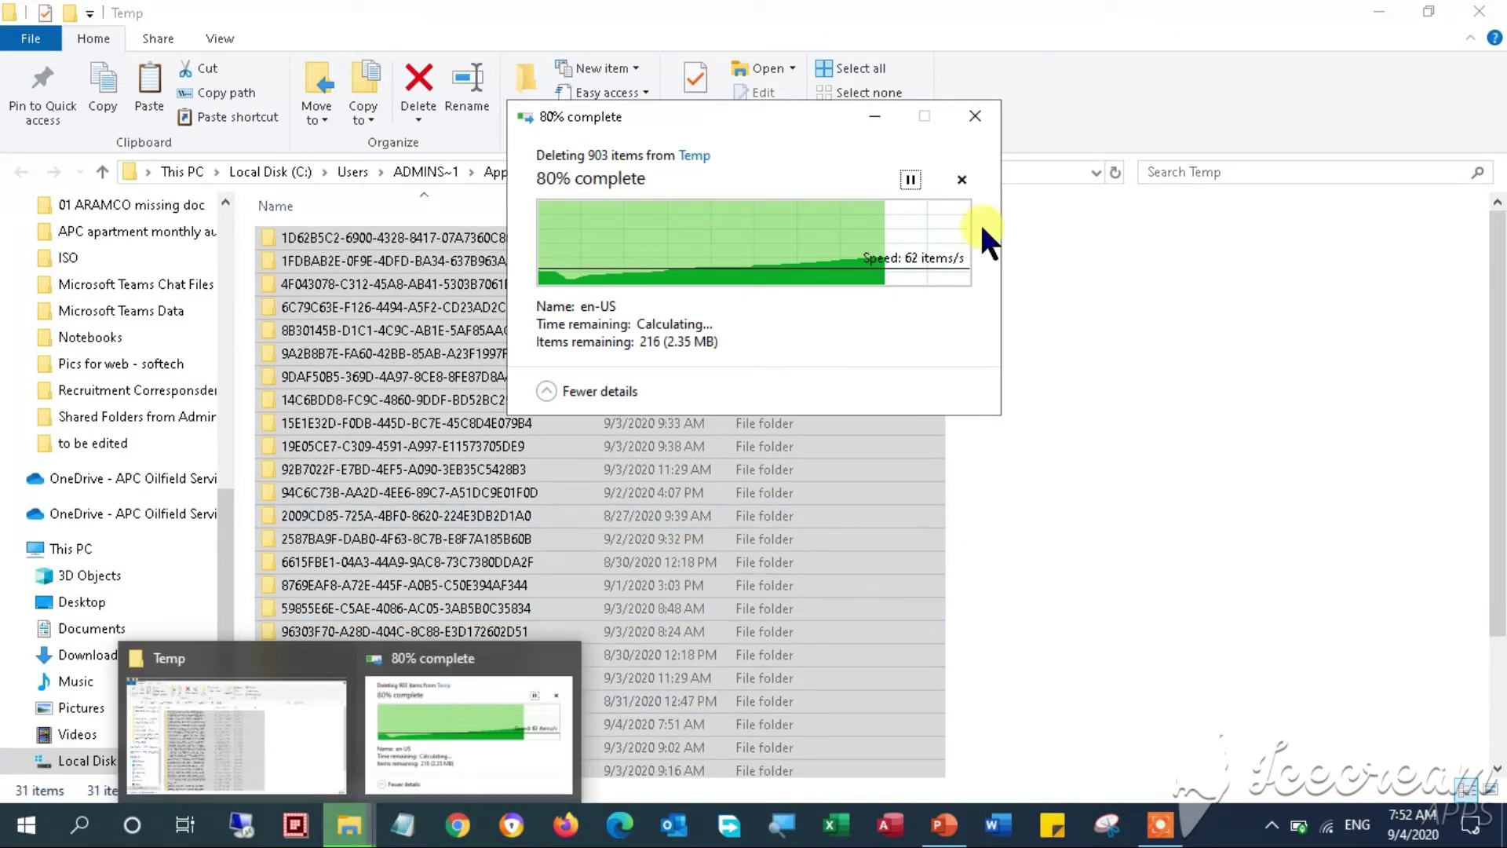
{"action": "left_click", "coordinate": [911, 180]}
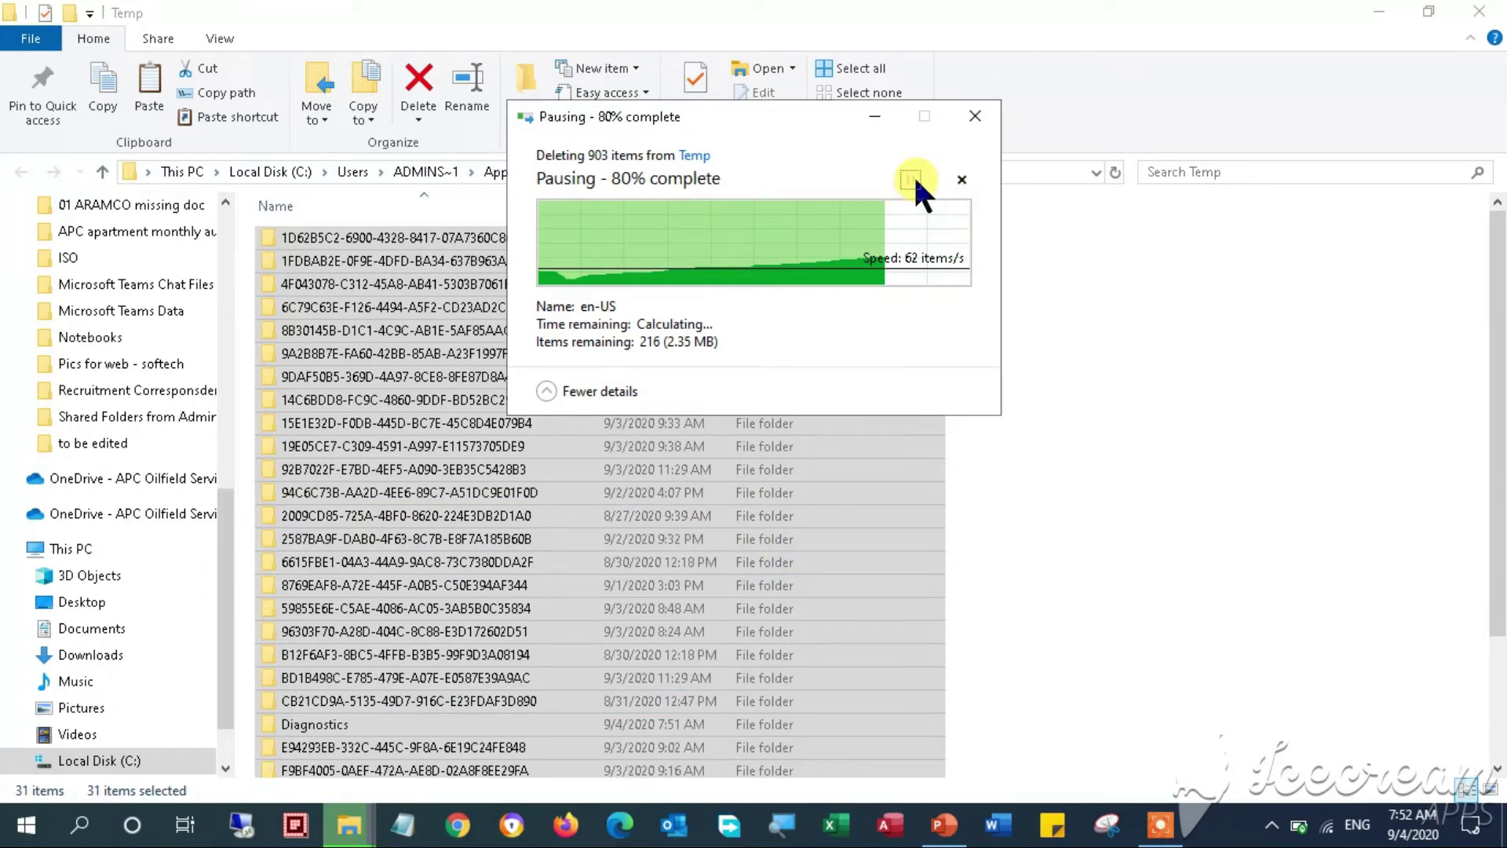
{"action": "left_click", "coordinate": [604, 391]}
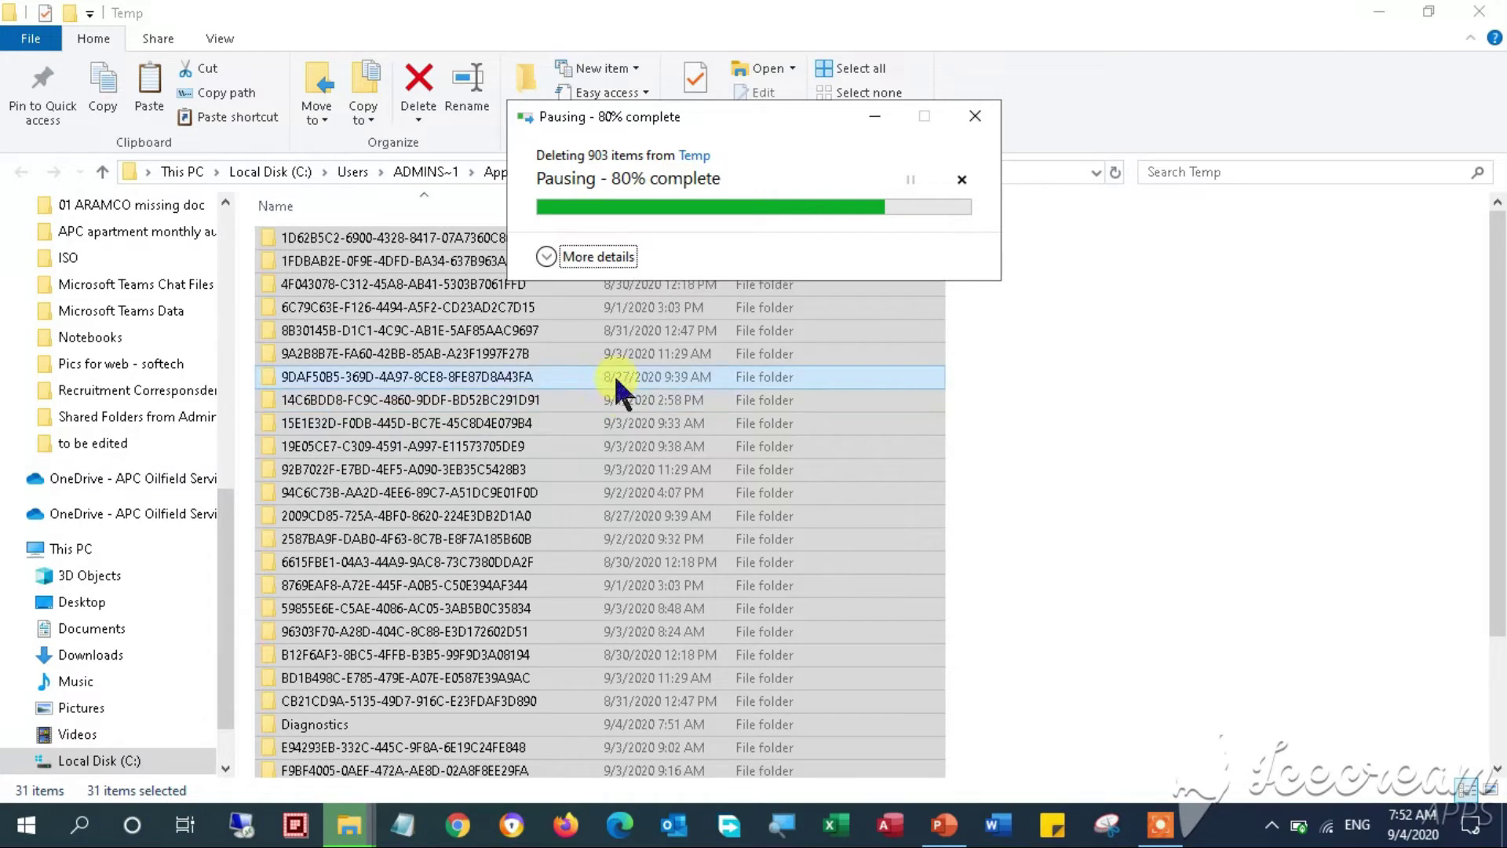
{"action": "left_click", "coordinate": [599, 258]}
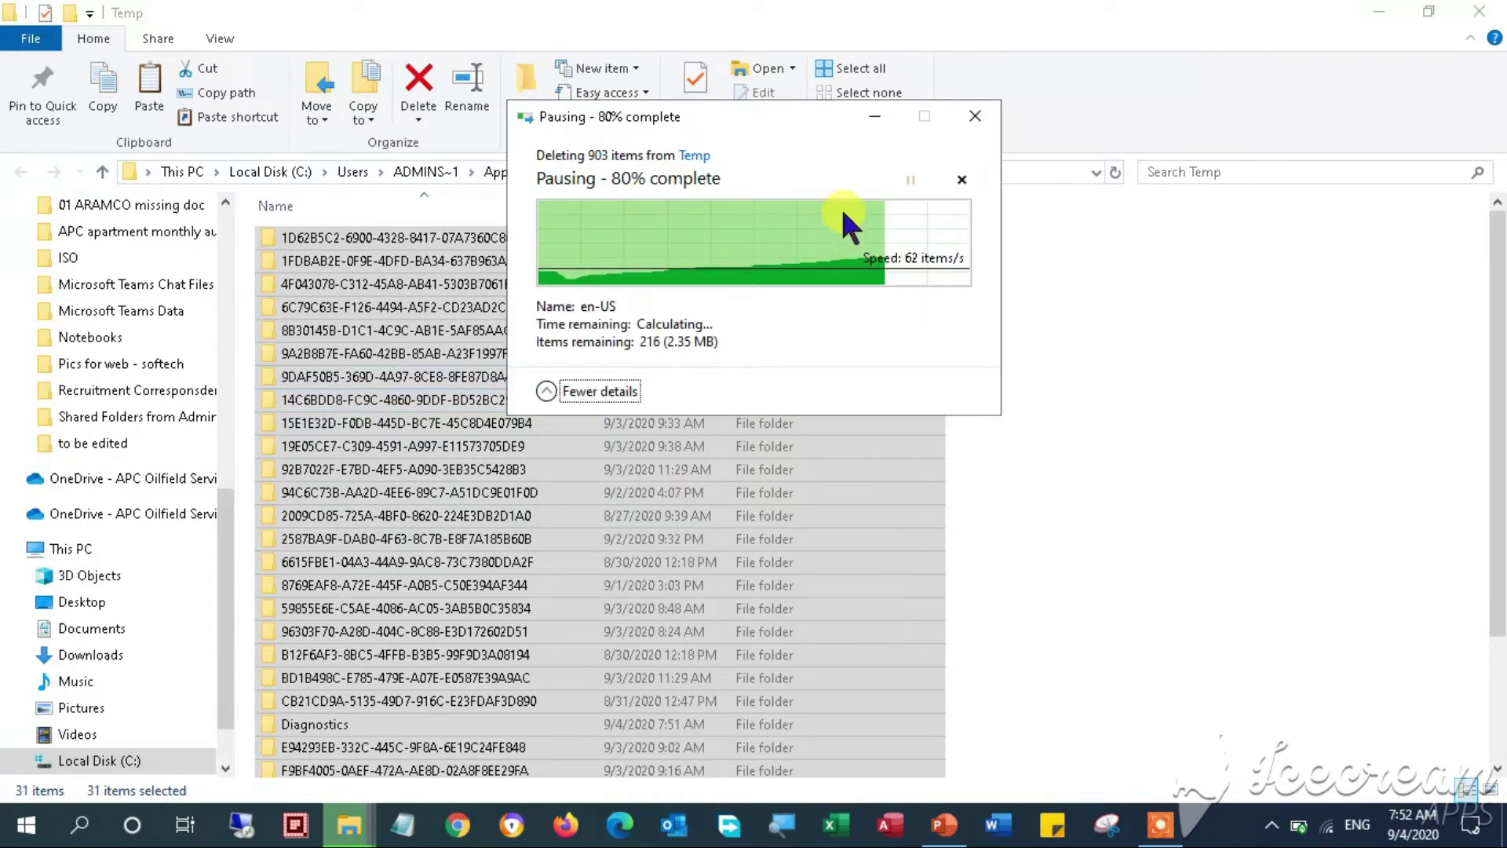
{"action": "left_click", "coordinate": [962, 179]}
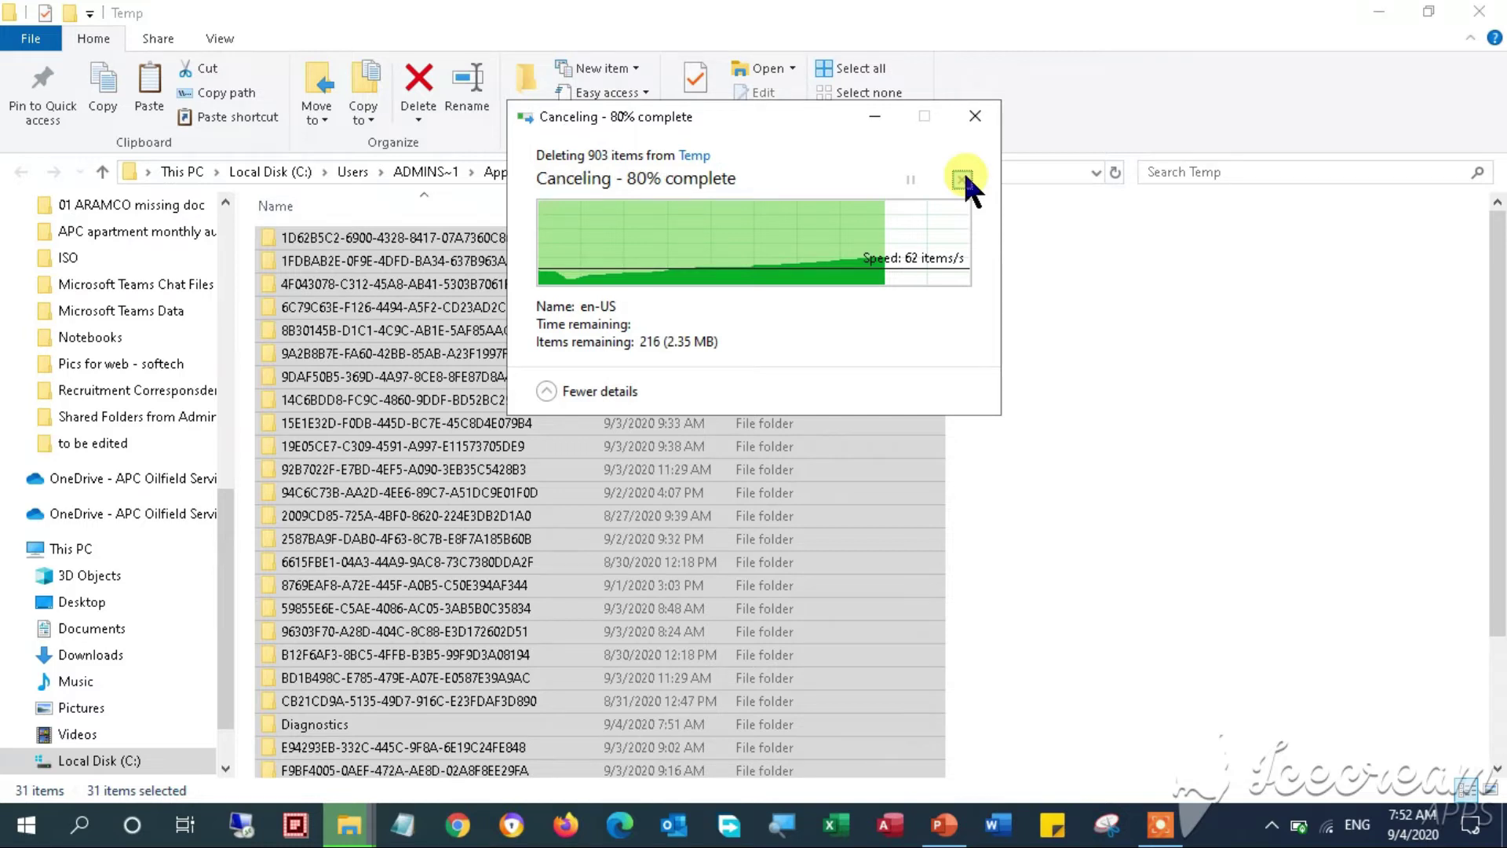
Close the deletion progress window and select a folder among the items left in the user's Temp folder
{"action": "left_click_drag", "start_coordinate": [808, 120], "coordinate": [930, 136]}
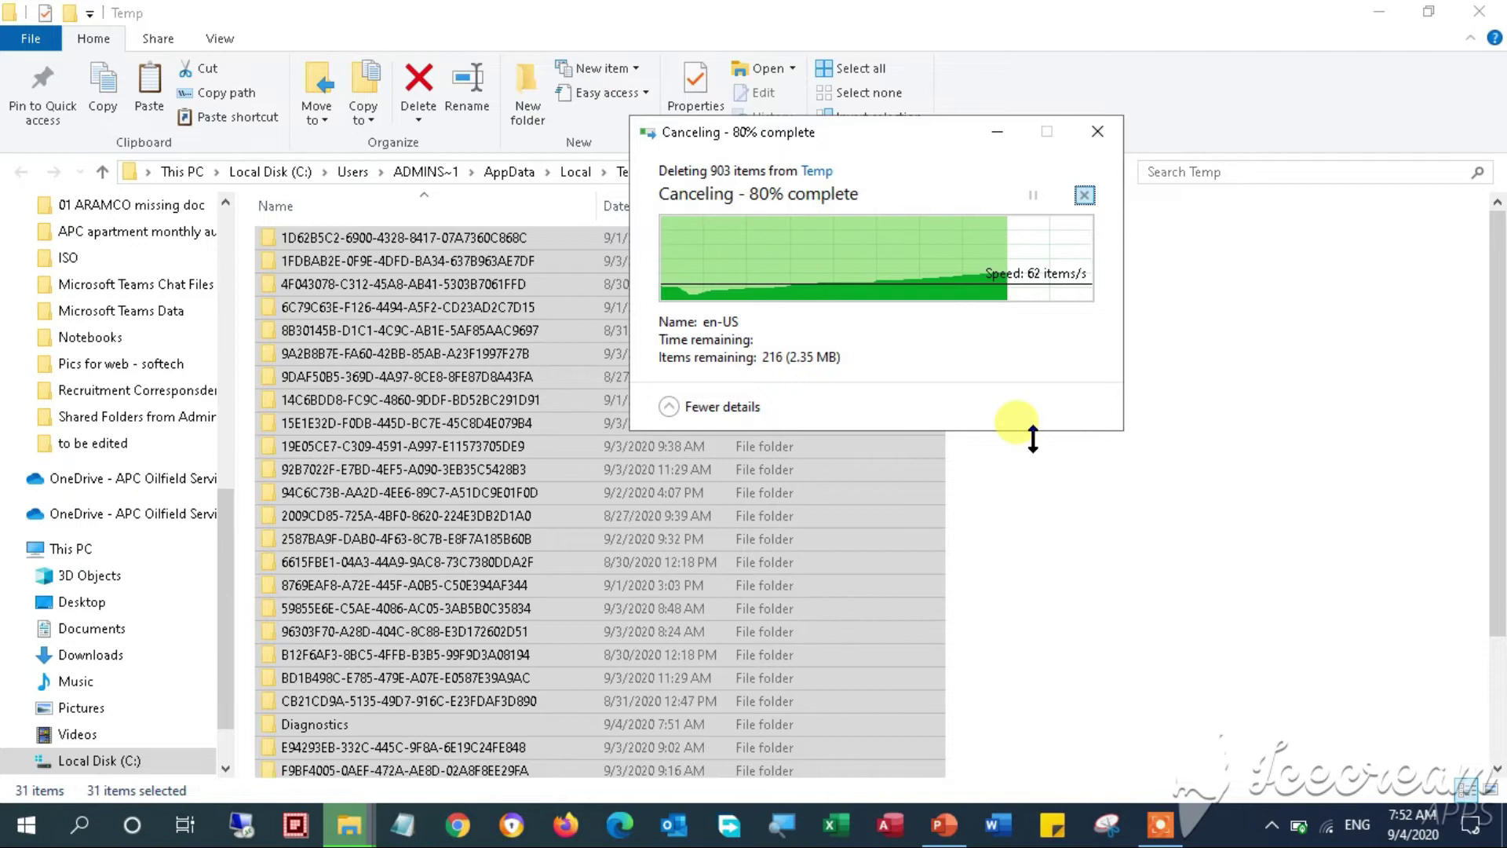
{"action": "right_click", "coordinate": [1097, 503]}
{"action": "left_click", "coordinate": [391, 828]}
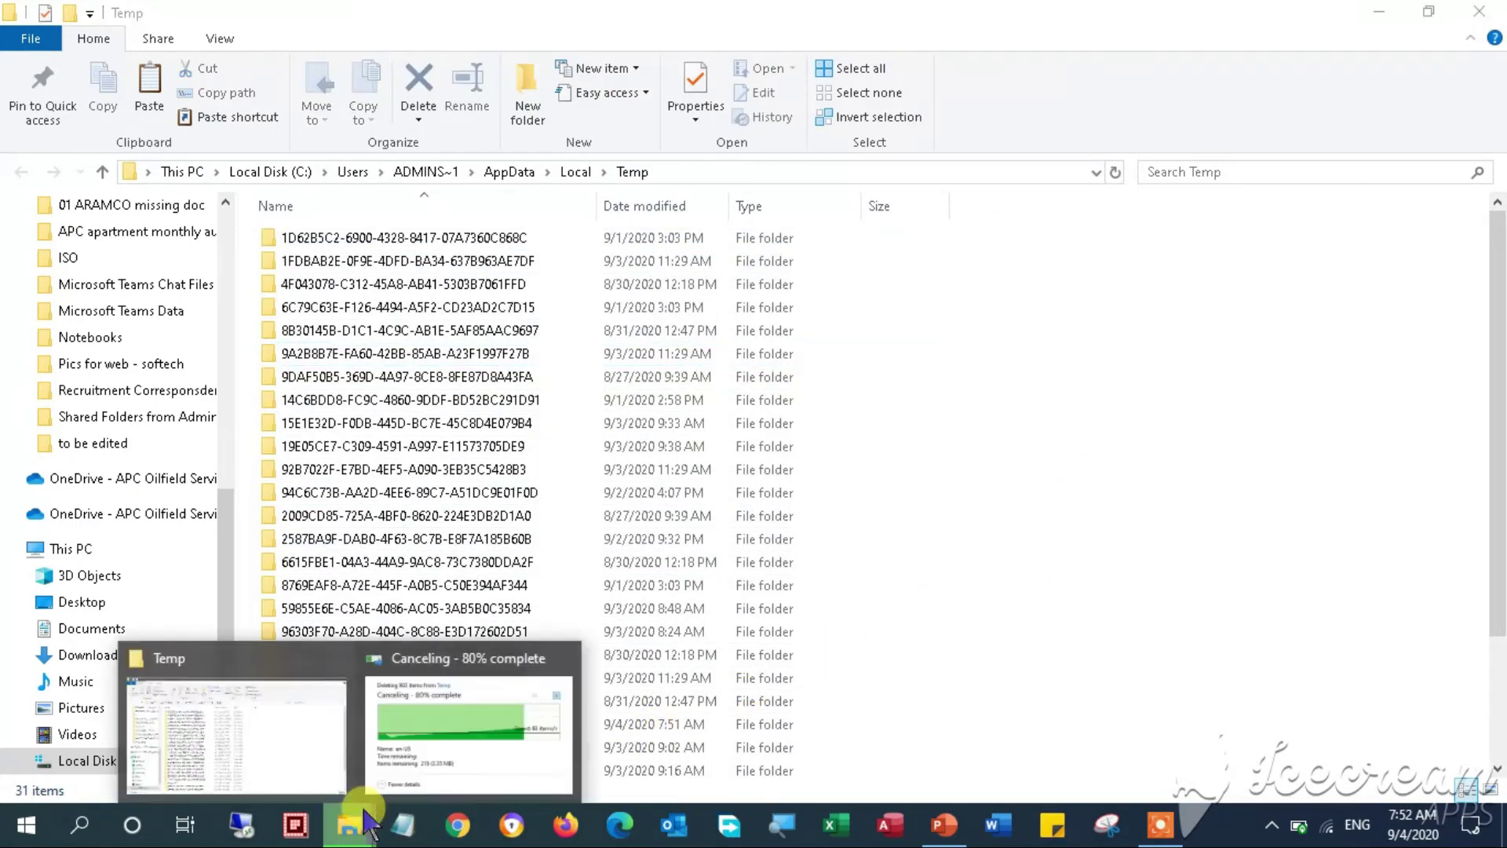
{"action": "left_click", "coordinate": [420, 761]}
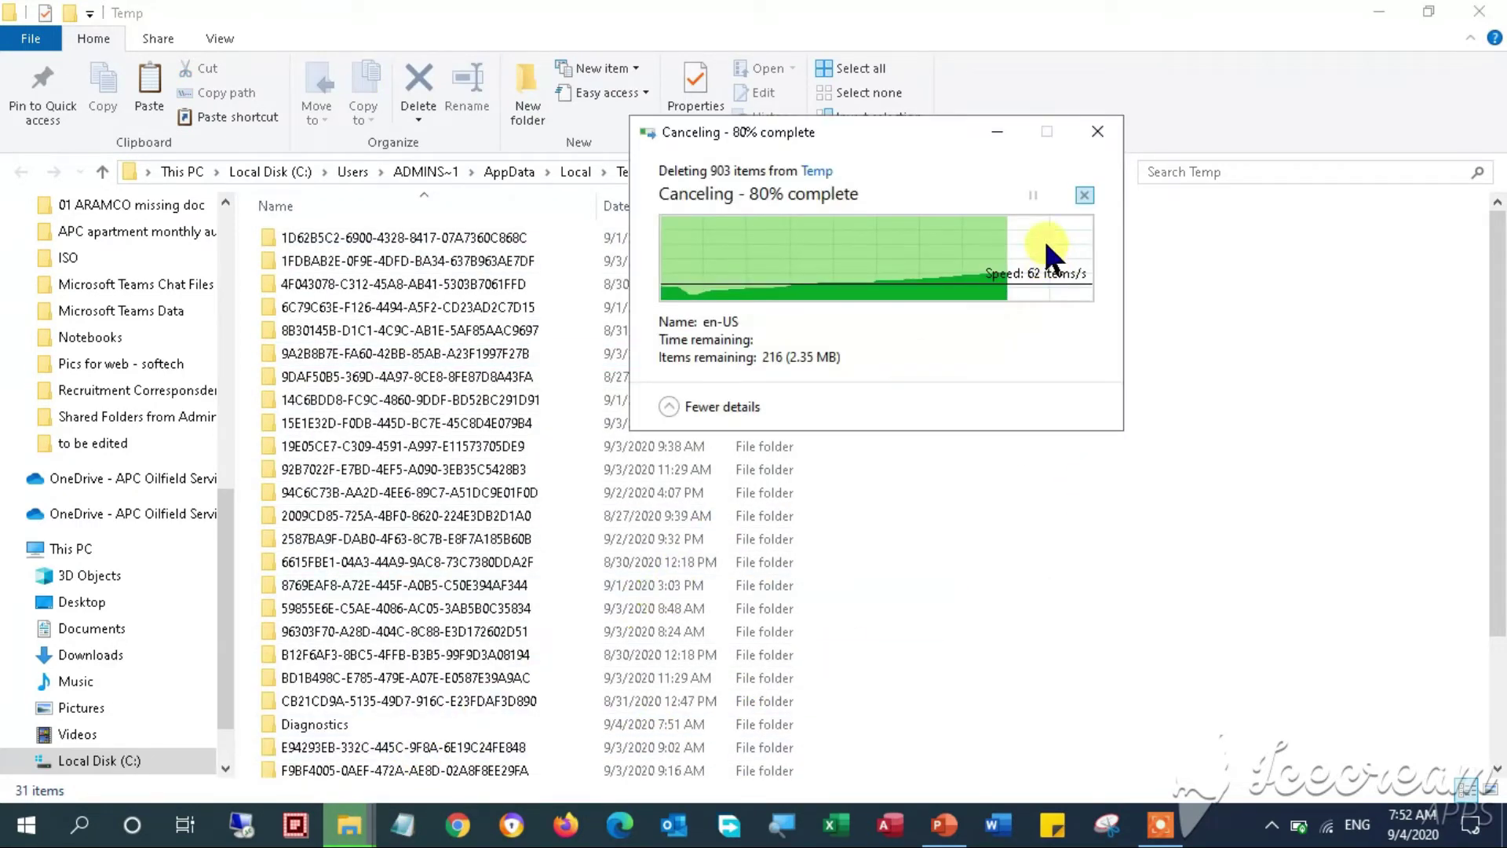
{"action": "left_click", "coordinate": [1097, 133]}
{"action": "left_click", "coordinate": [510, 471]}
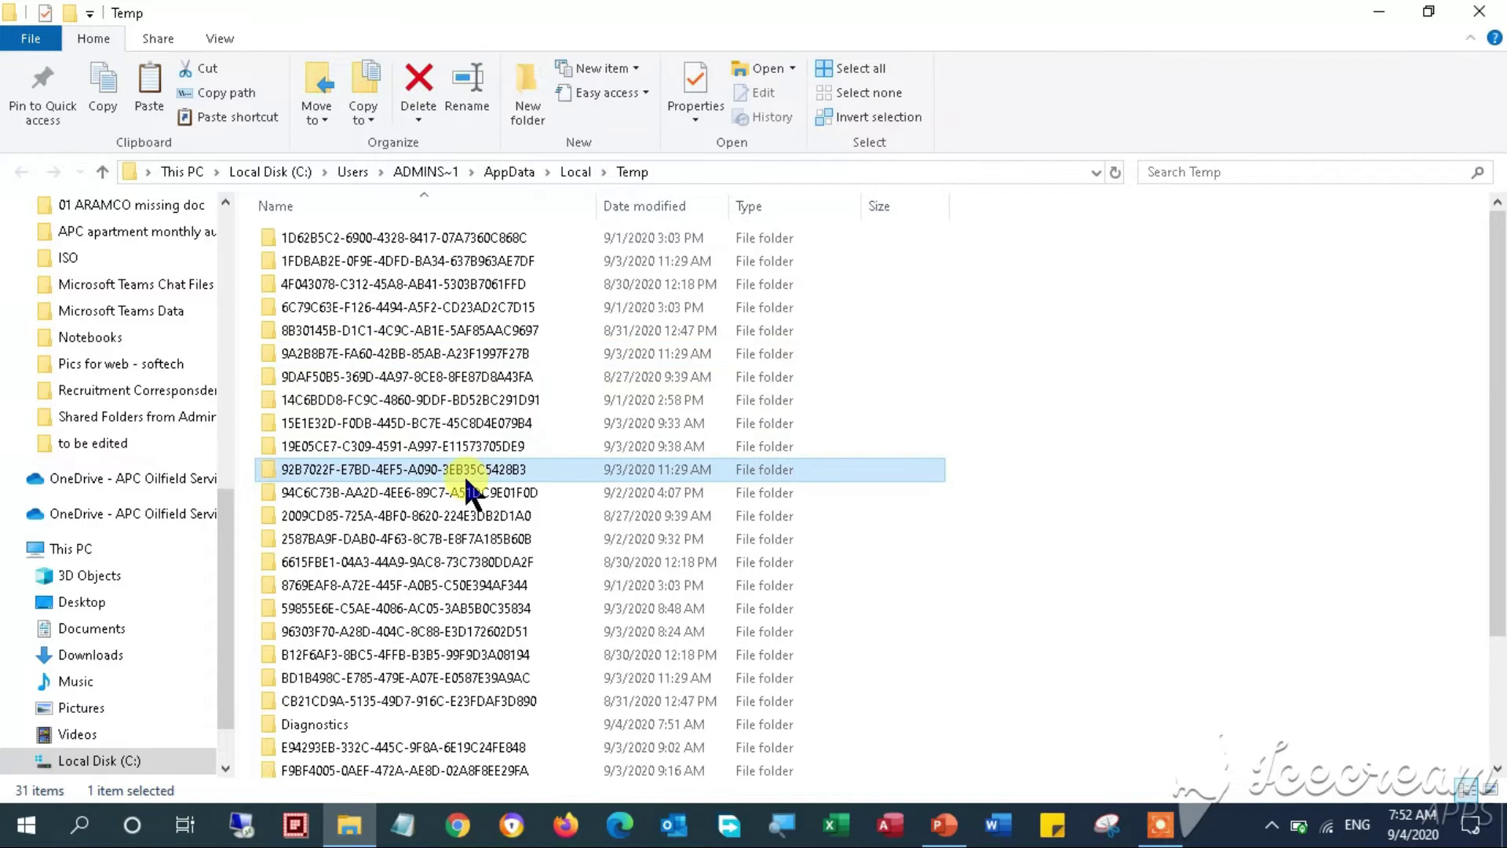
Try to permanently delete all items left in the user's Temp folder, skipping all current files in use
{"action": "key", "text": "ctrl+a"}
{"action": "left_click", "coordinate": [419, 113]}
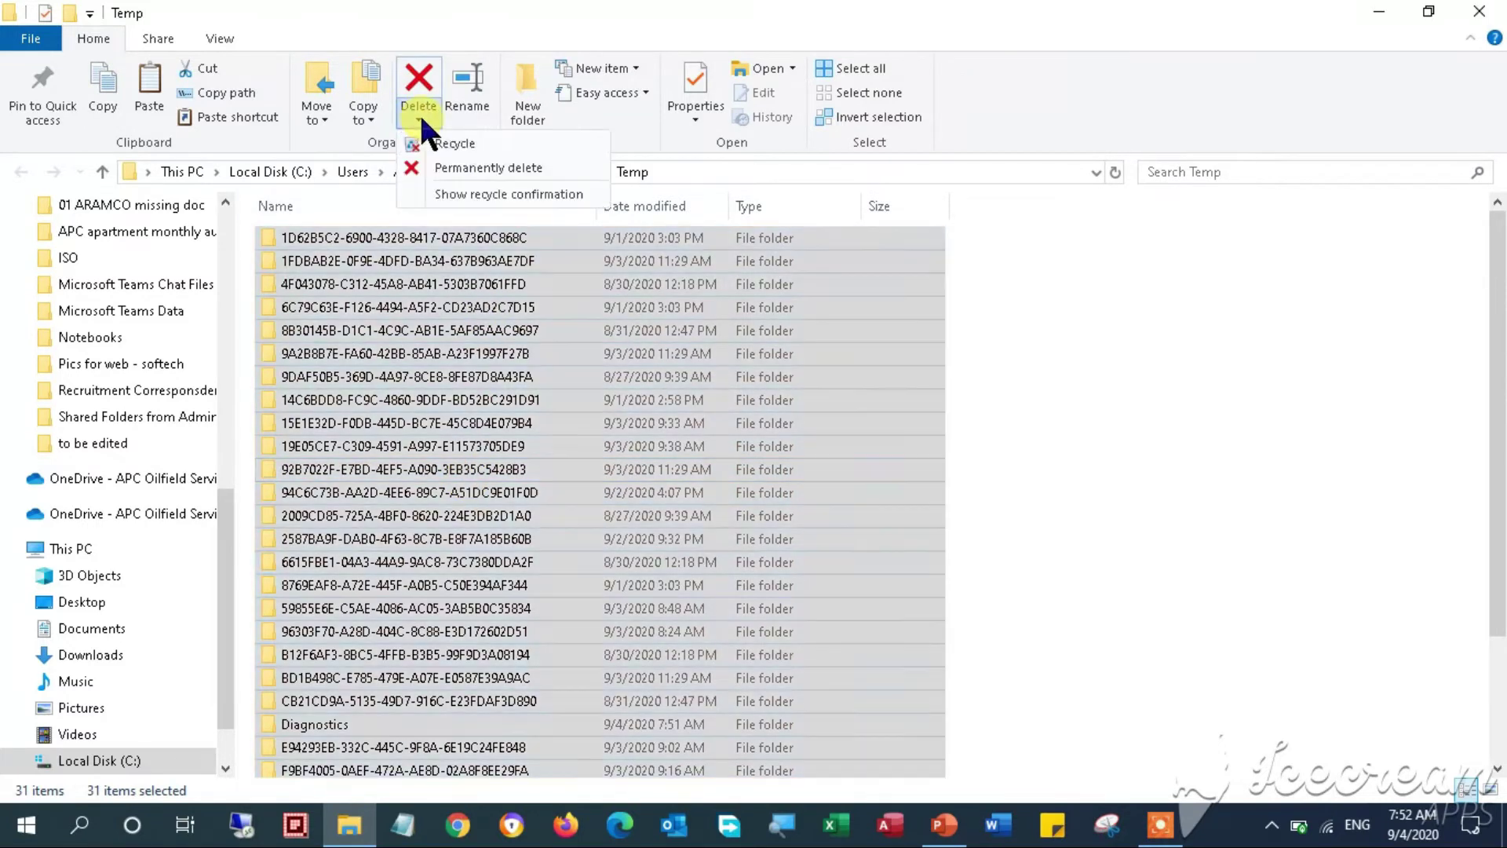
{"action": "left_click", "coordinate": [446, 163]}
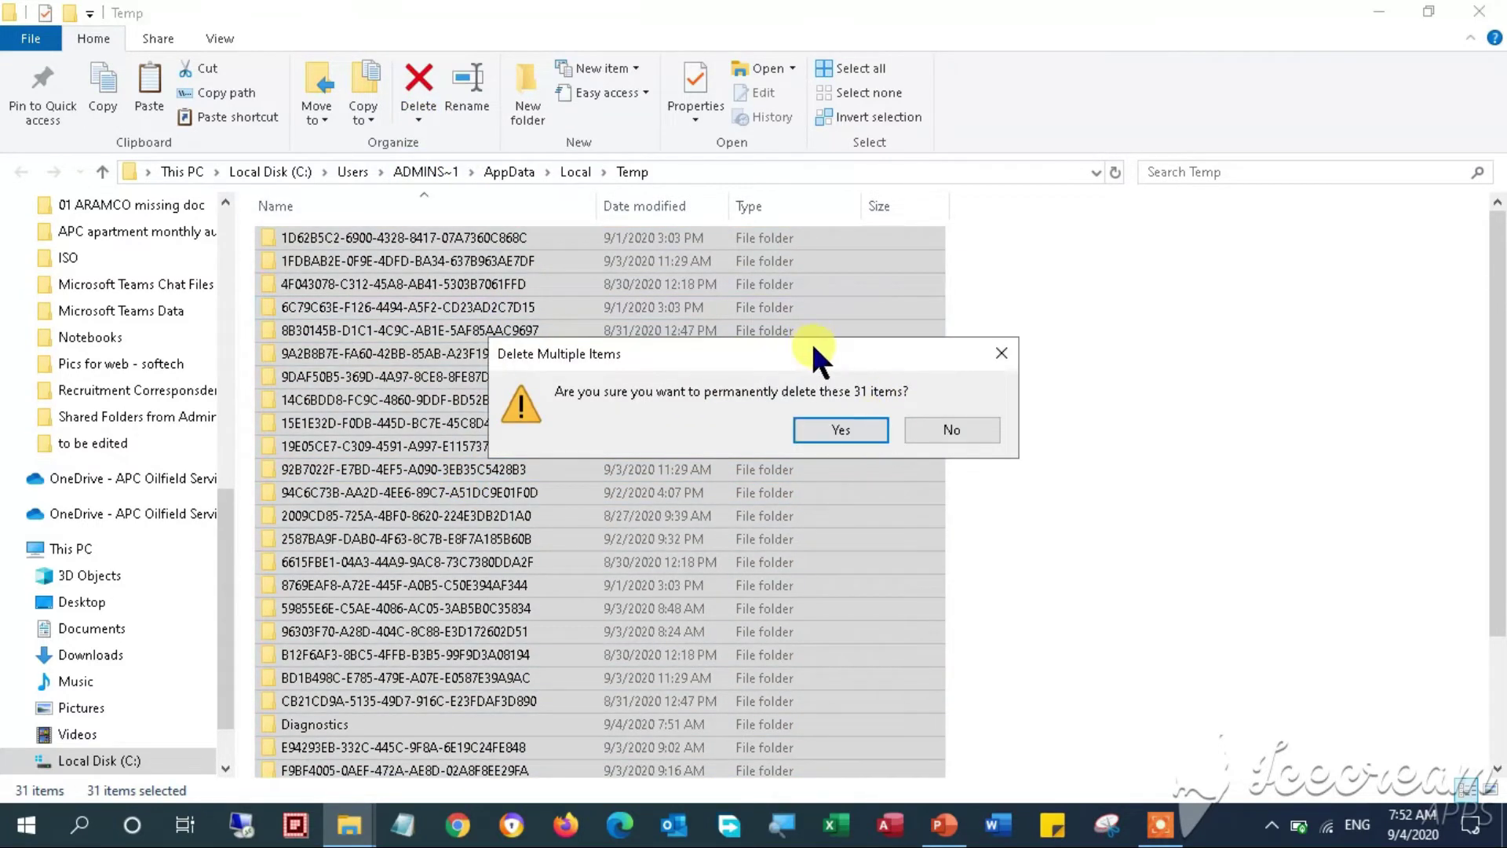
{"action": "left_click_drag", "start_coordinate": [927, 297], "coordinate": [927, 296]}
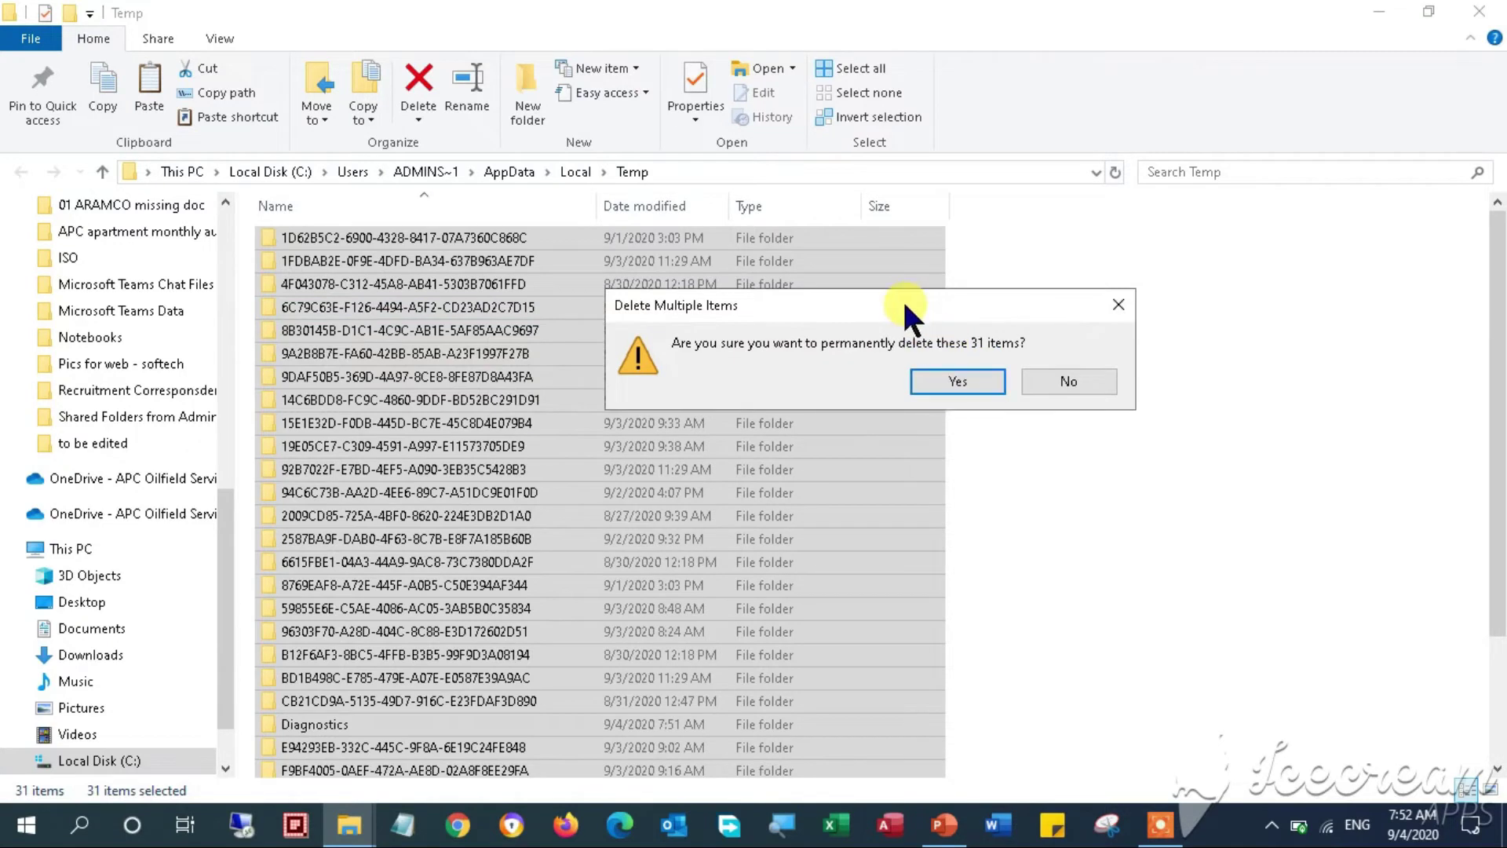
{"action": "left_click", "coordinate": [926, 391]}
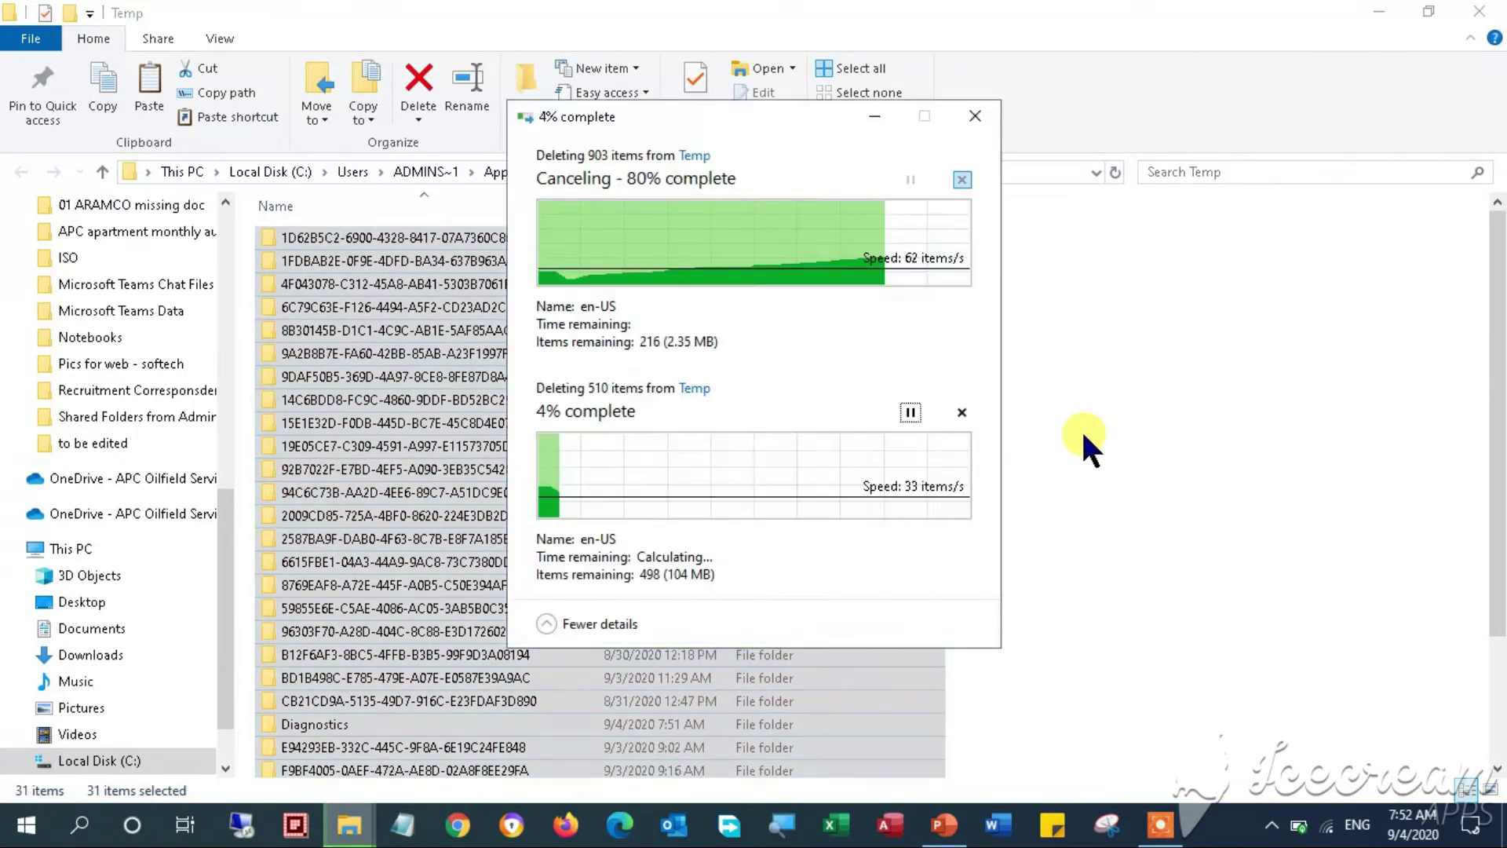
{"action": "left_click", "coordinate": [663, 564]}
{"action": "left_click", "coordinate": [783, 595]}
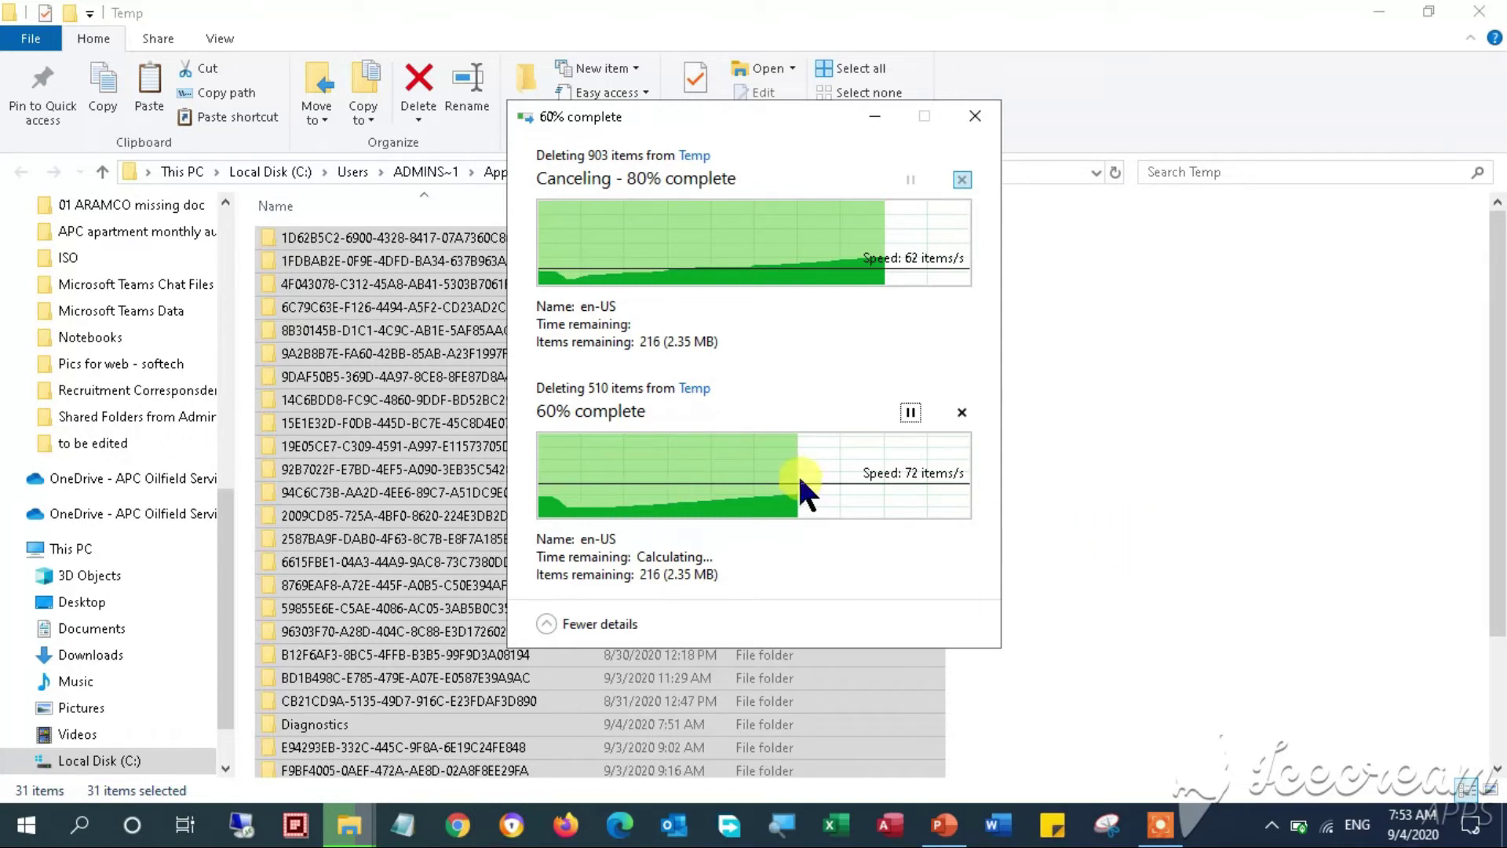
Collapse the deletion details, refresh the user's Temp folder and examine the items left in it
{"action": "left_click", "coordinate": [551, 625]}
{"action": "right_click", "coordinate": [1066, 473]}
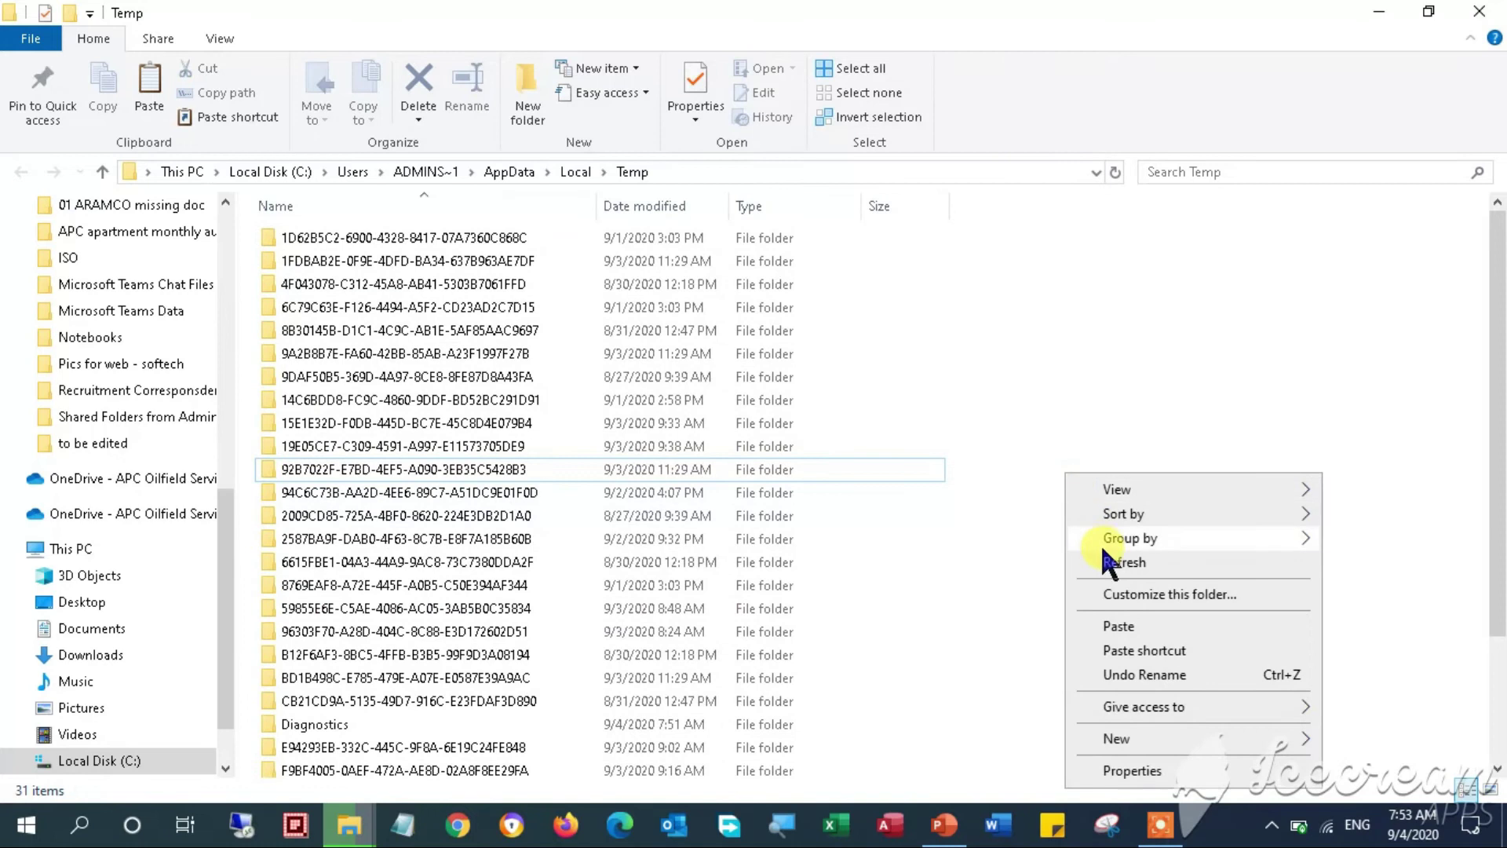
{"action": "left_click", "coordinate": [1117, 562]}
{"action": "scroll", "coordinate": [593, 487], "scroll_direction": "down", "scroll_amount": 3}
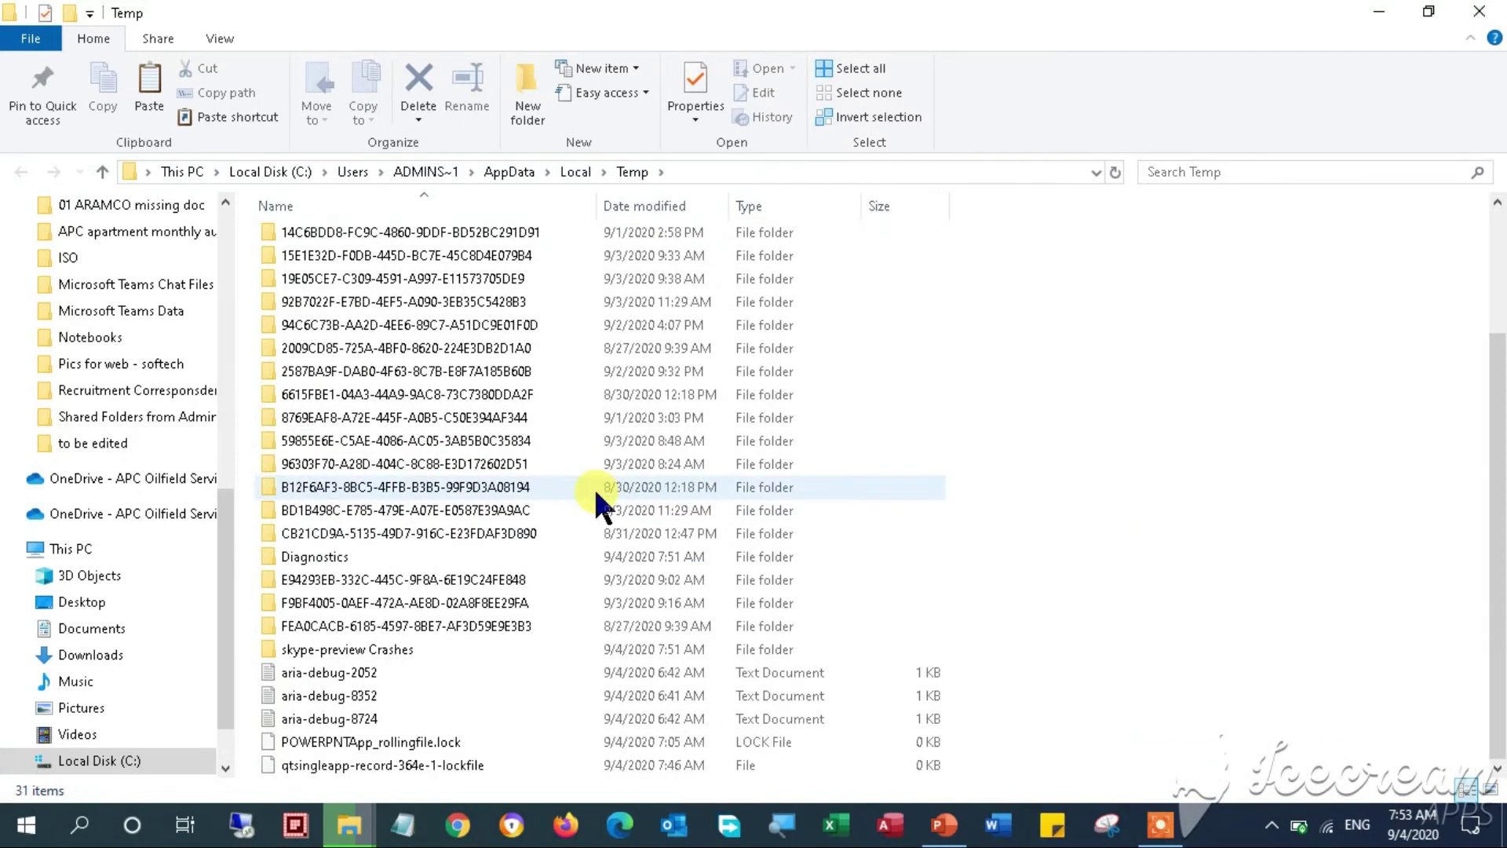
{"action": "scroll", "coordinate": [593, 487], "scroll_direction": "up", "scroll_amount": 3}
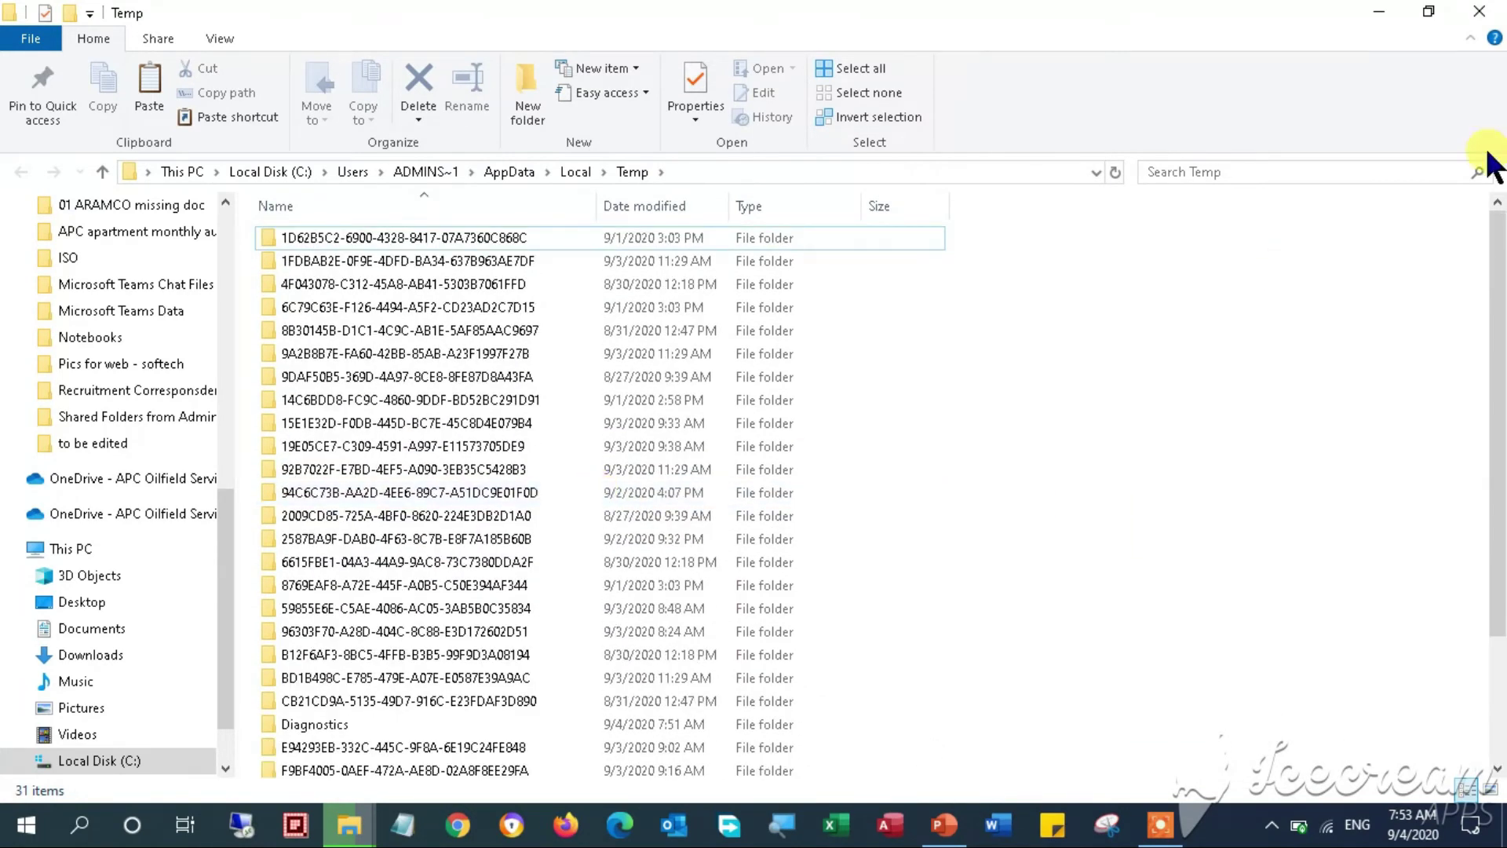
Close the Temp folder window, cancel the running deletion and refresh the desktop
{"action": "left_click", "coordinate": [1479, 11]}
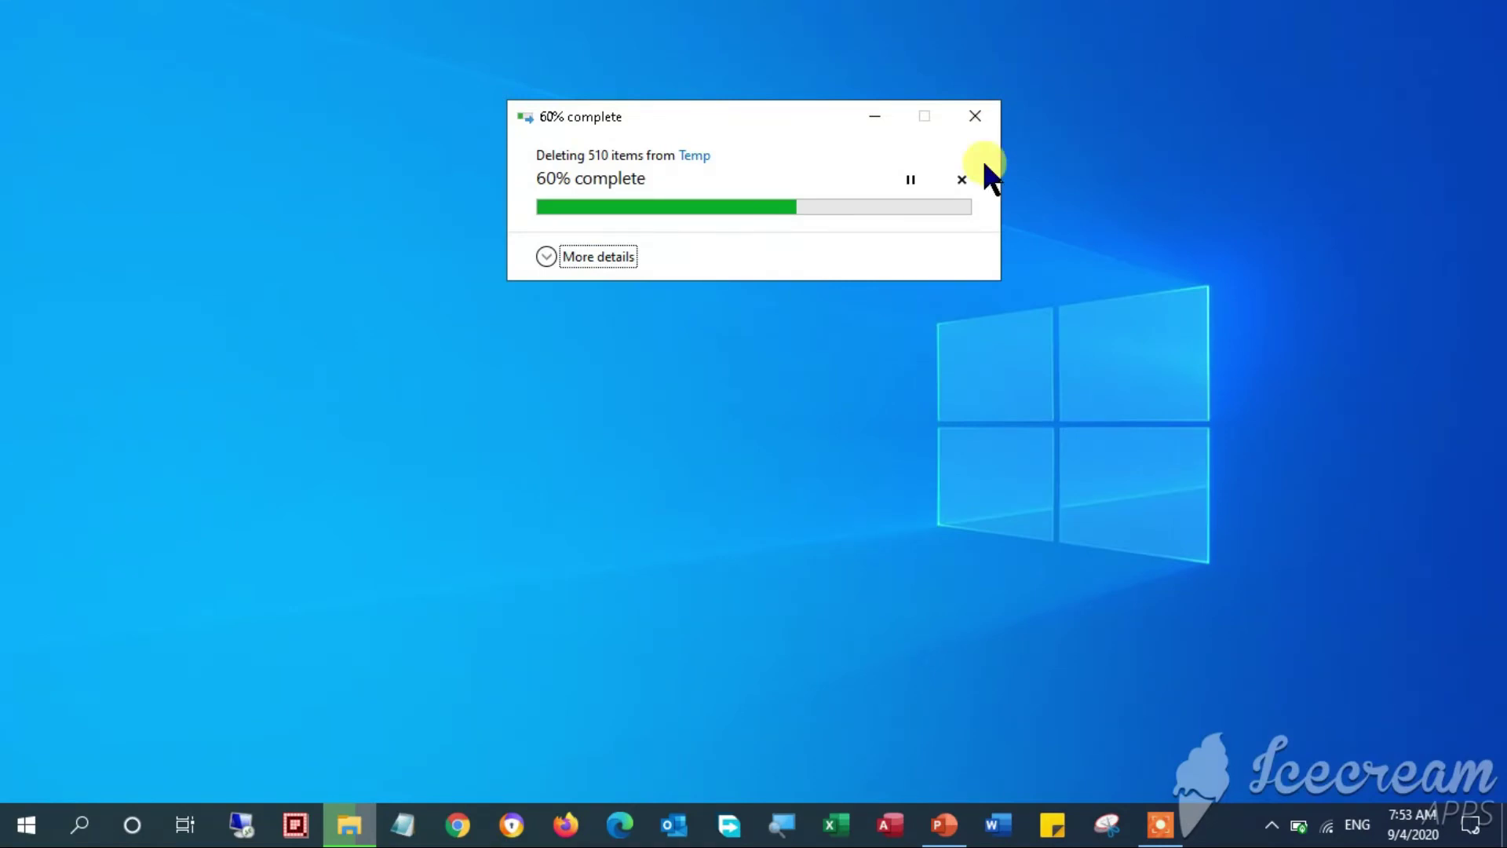
{"action": "left_click", "coordinate": [959, 176]}
{"action": "left_click", "coordinate": [973, 118]}
{"action": "right_click", "coordinate": [451, 428]}
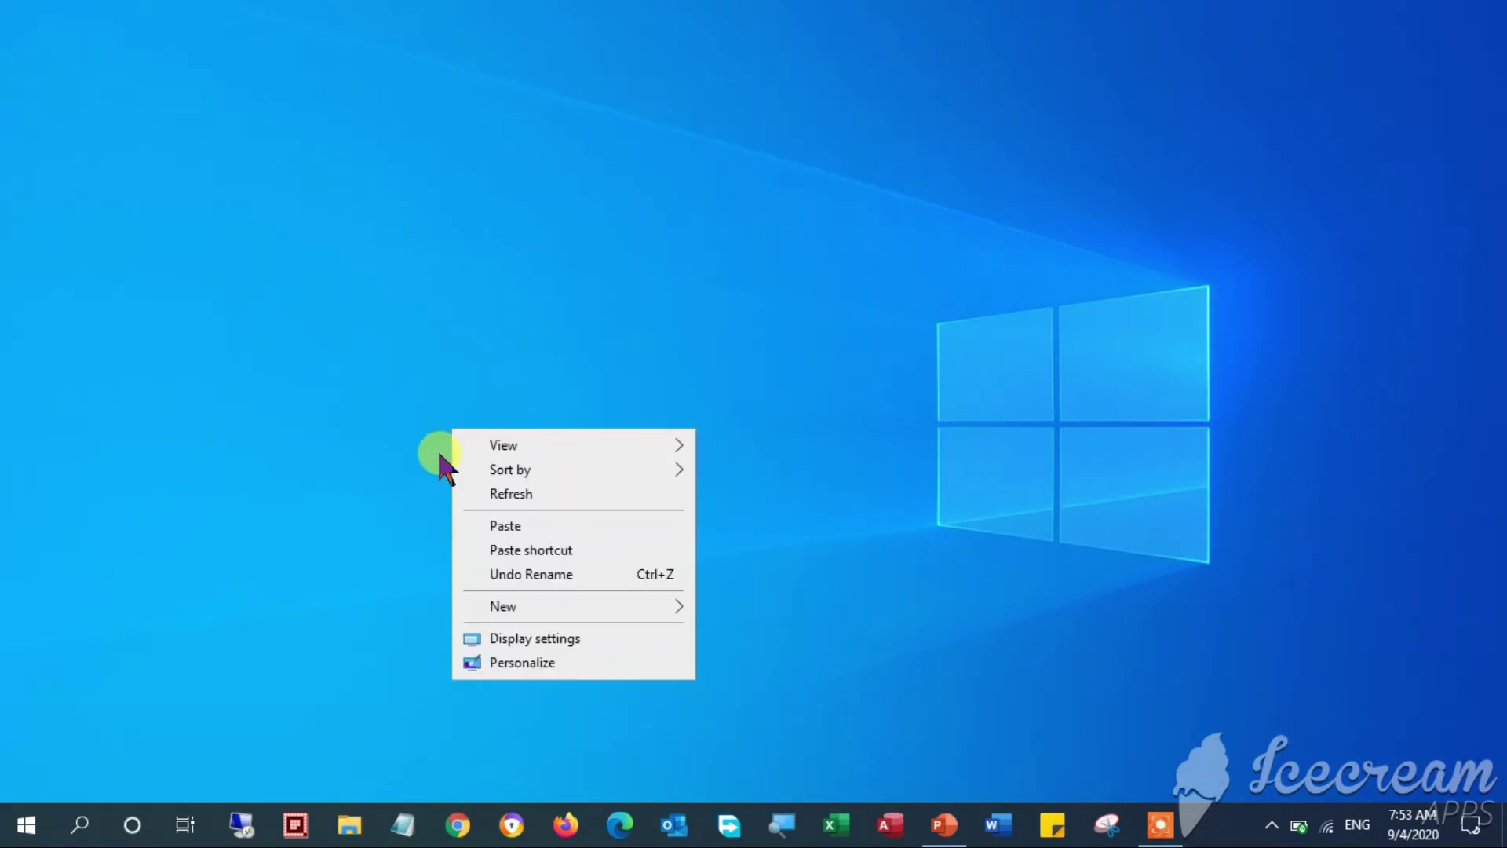
{"action": "left_click", "coordinate": [507, 493]}
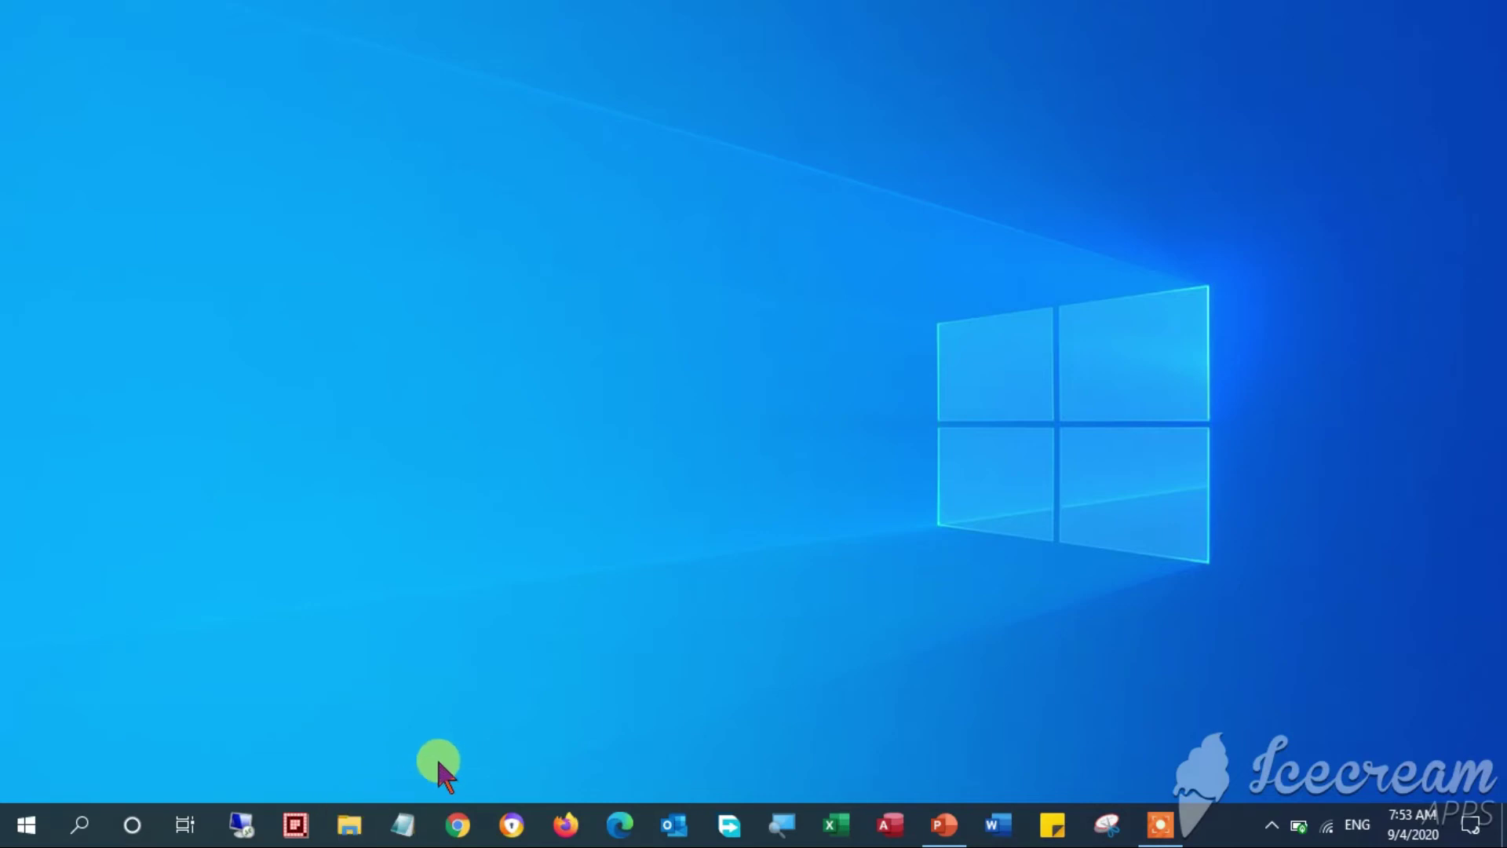
Reopen the user's Temp folder from the Run dialog and try to permanently delete all its items, skipping all current files in use
{"action": "key", "text": "super+r"}
{"action": "left_click", "coordinate": [216, 755]}
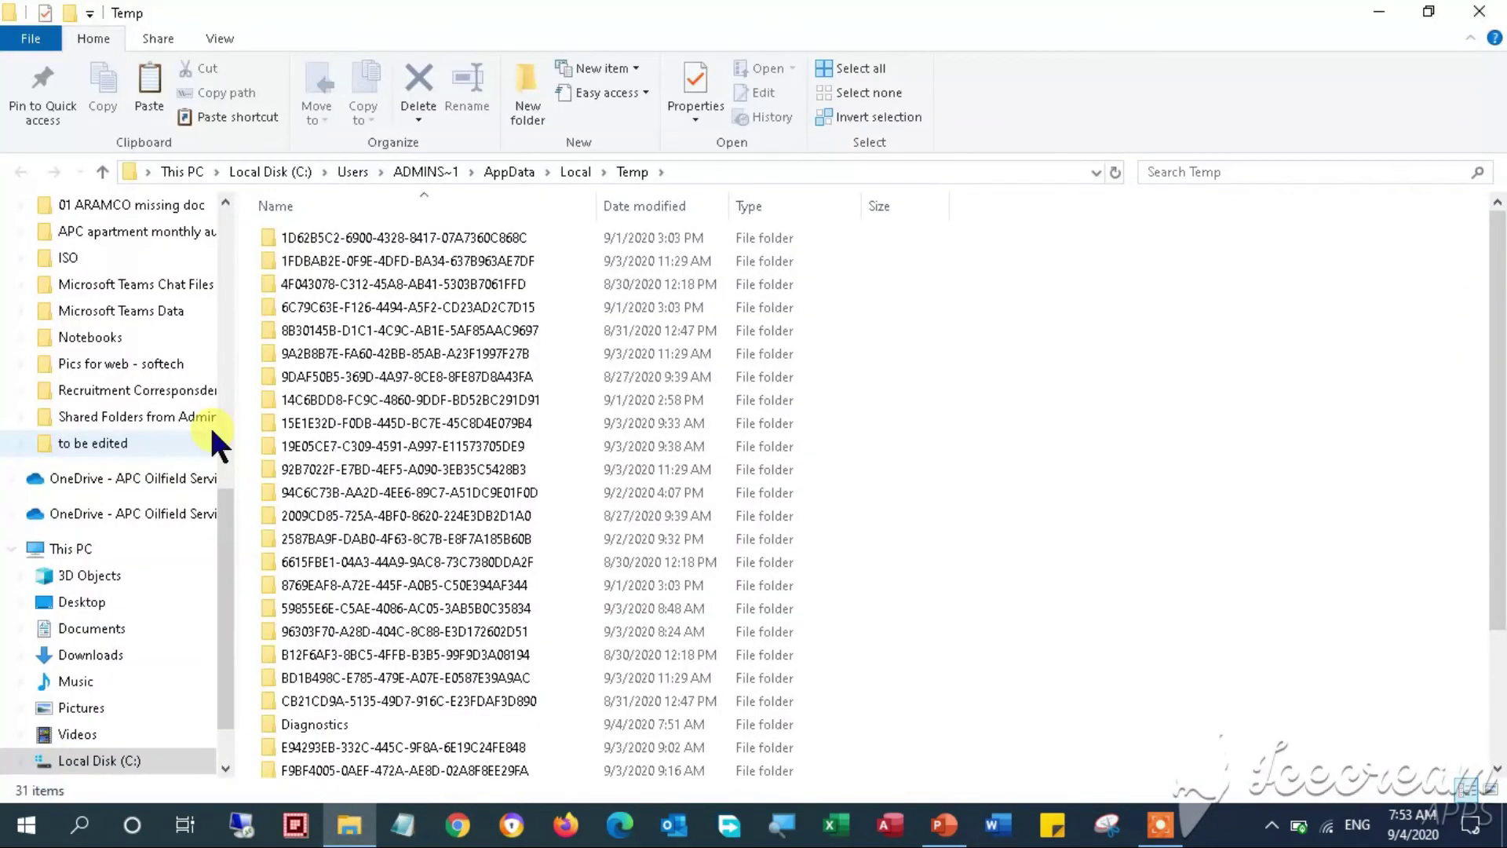
{"action": "left_click", "coordinate": [304, 425]}
{"action": "key", "text": "ctrl+a"}
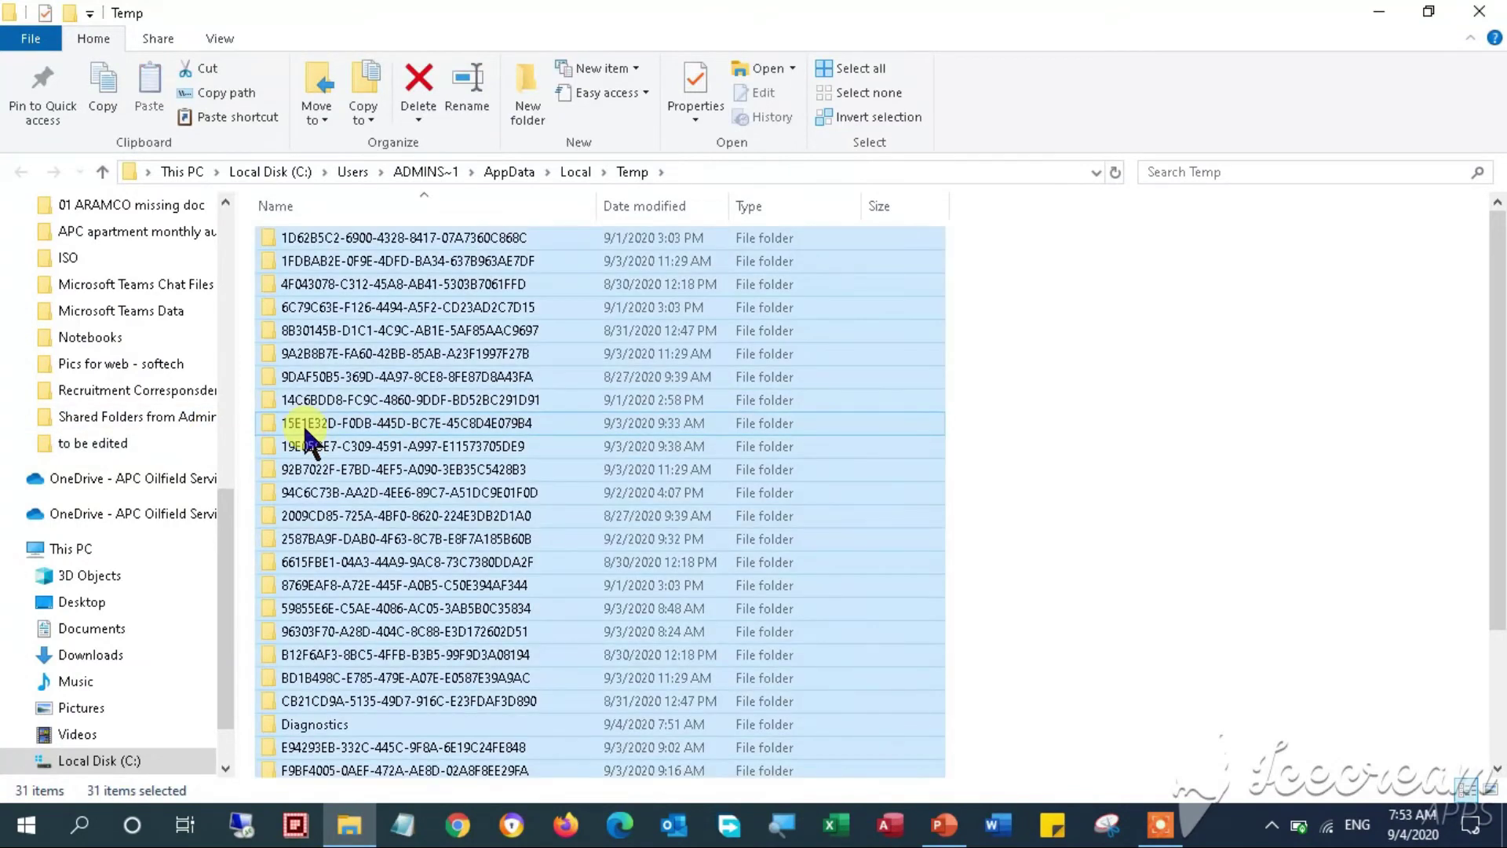
{"action": "left_click", "coordinate": [419, 120]}
{"action": "left_click", "coordinate": [444, 157]}
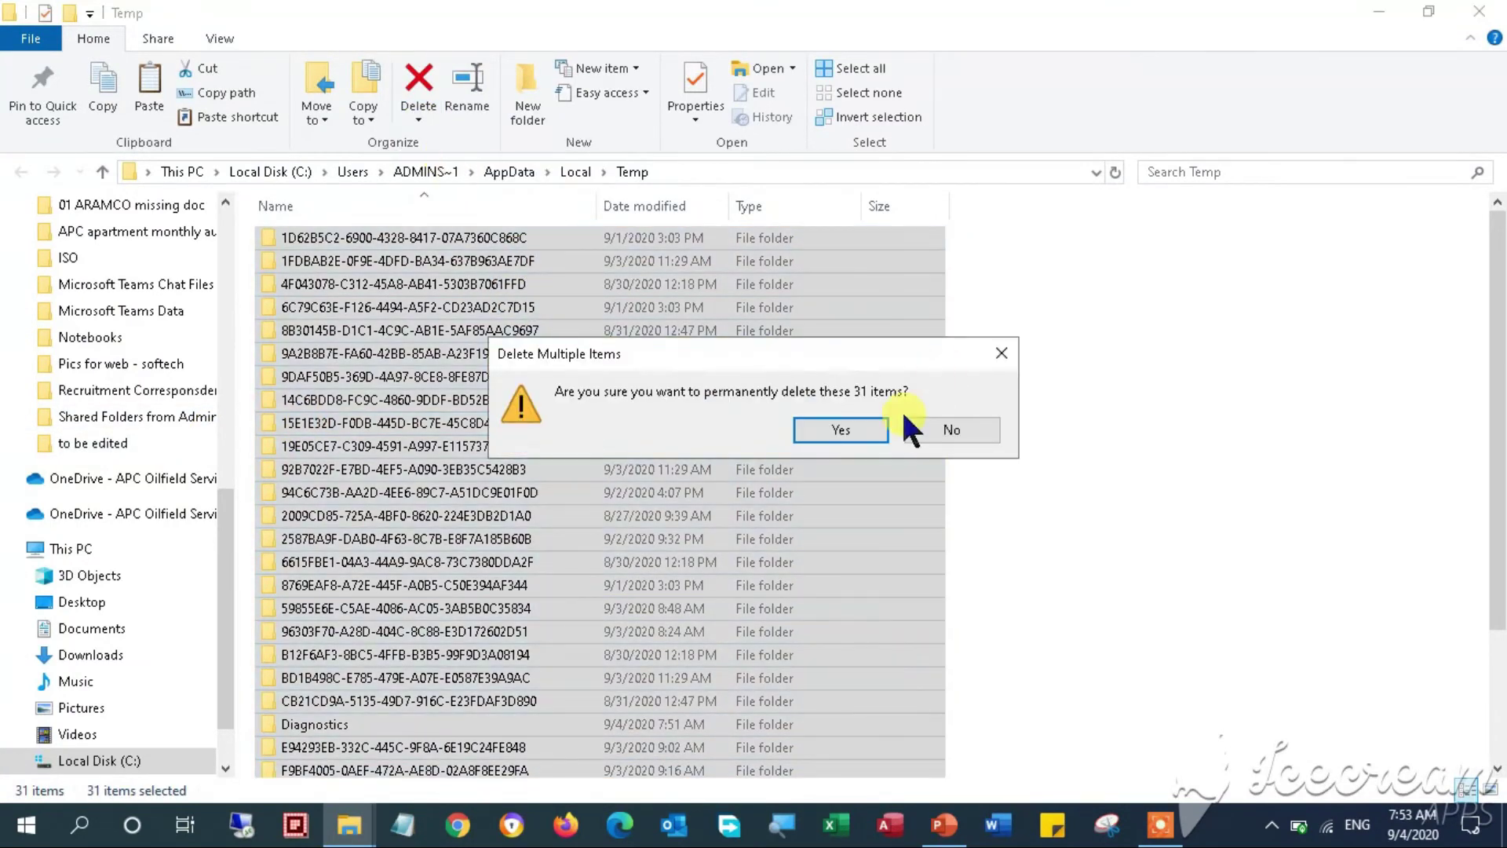
{"action": "left_click", "coordinate": [840, 434]}
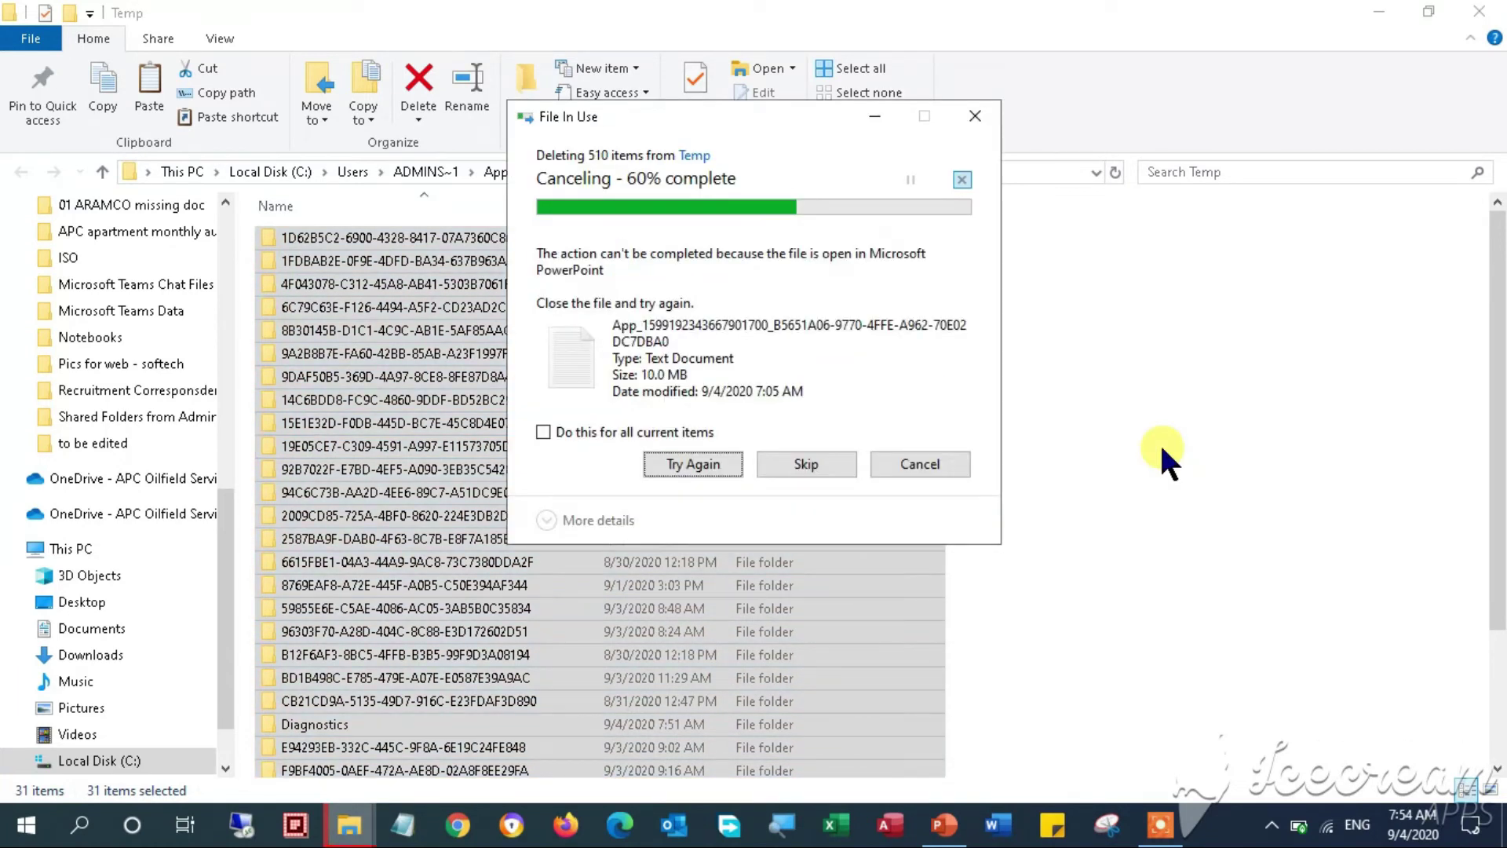
{"action": "left_click", "coordinate": [690, 432]}
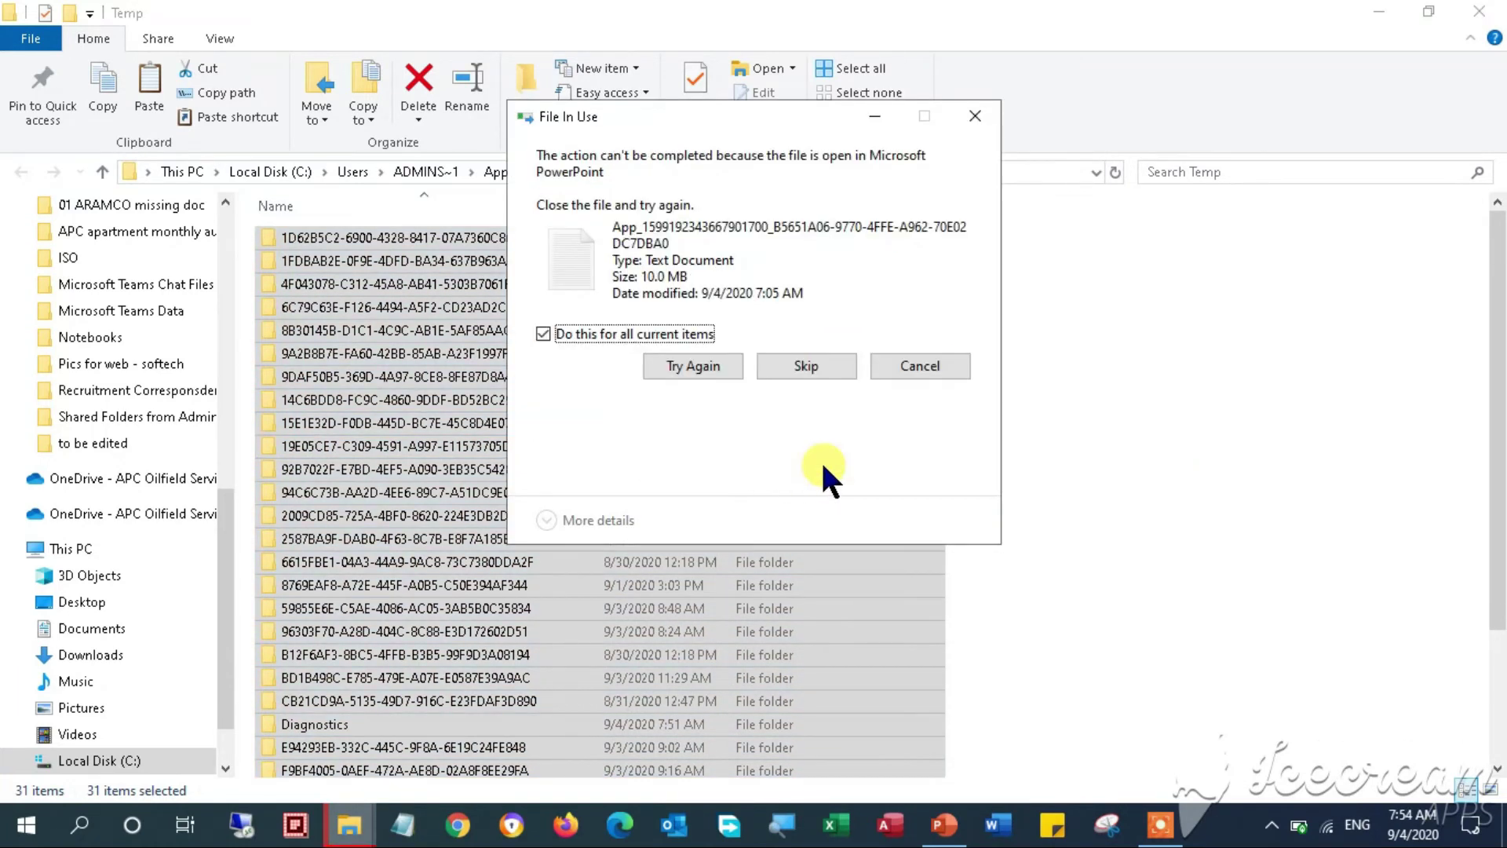
{"action": "left_click", "coordinate": [791, 363]}
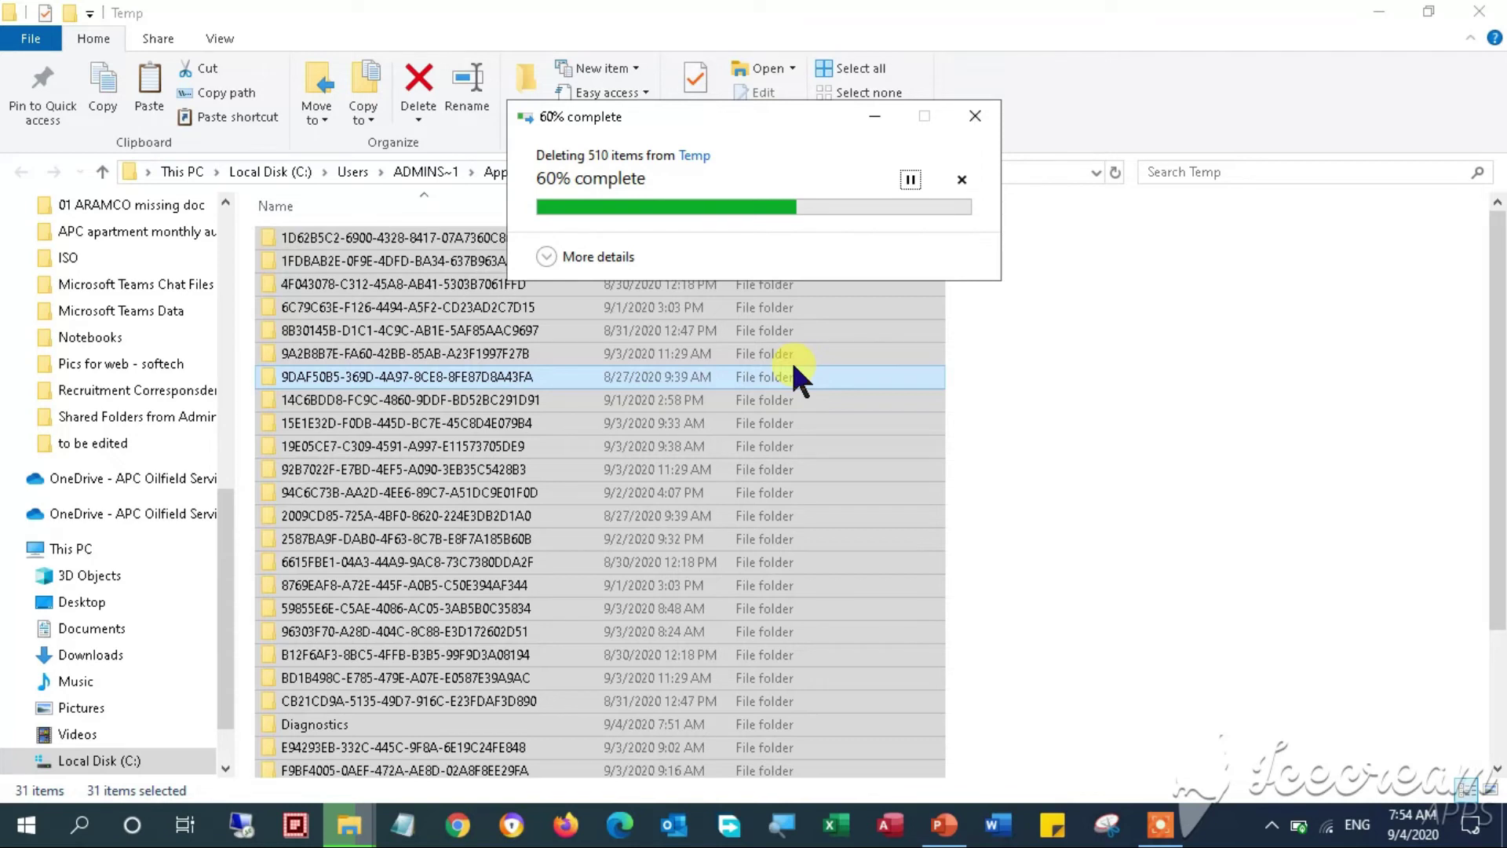
Check the progress details of the running Temp deletion and cancel it
{"action": "left_click", "coordinate": [595, 258]}
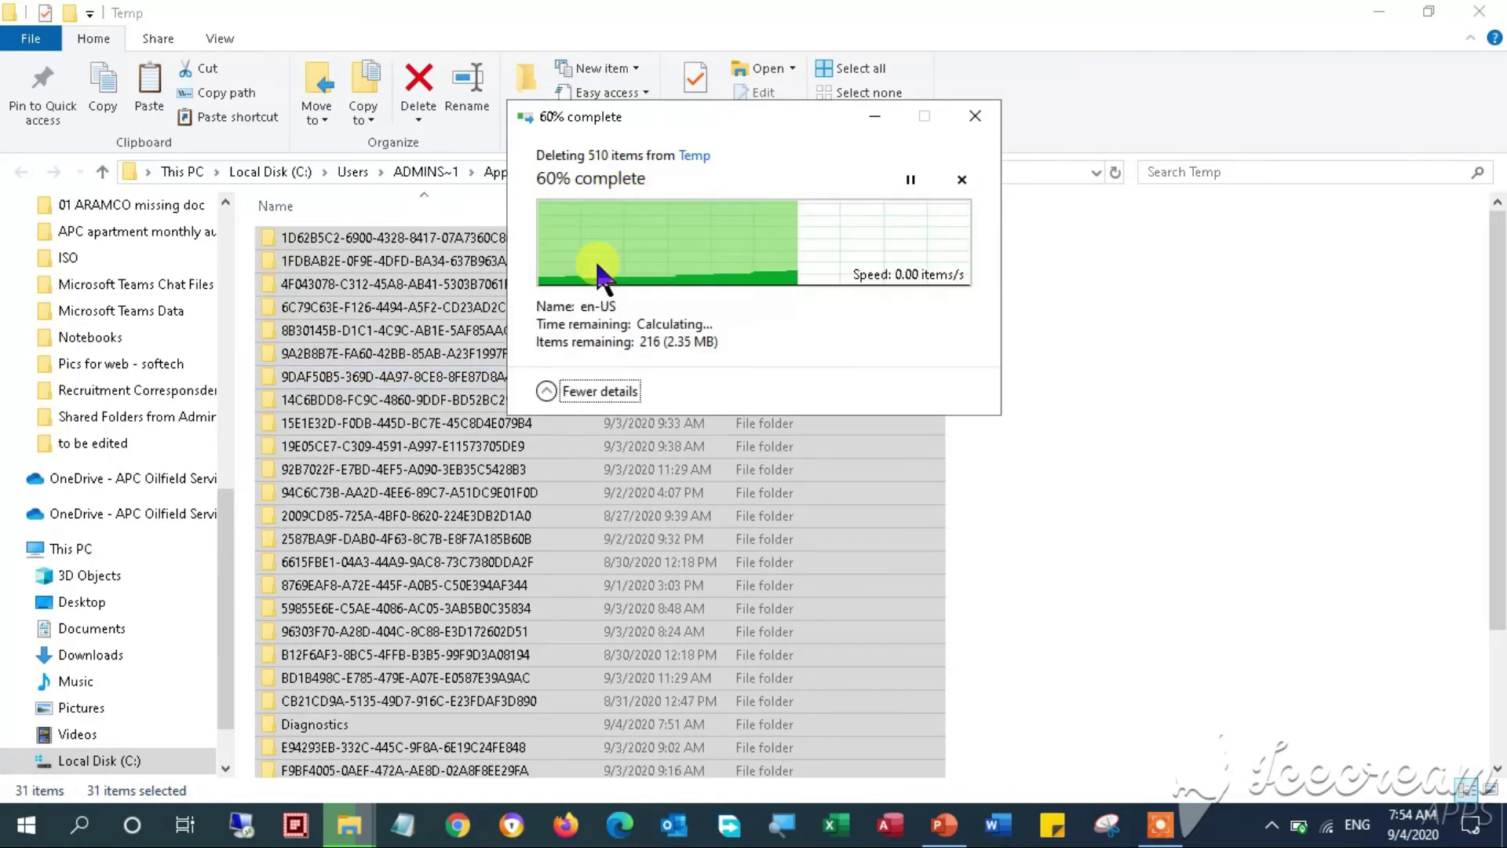
{"action": "left_click", "coordinate": [581, 391]}
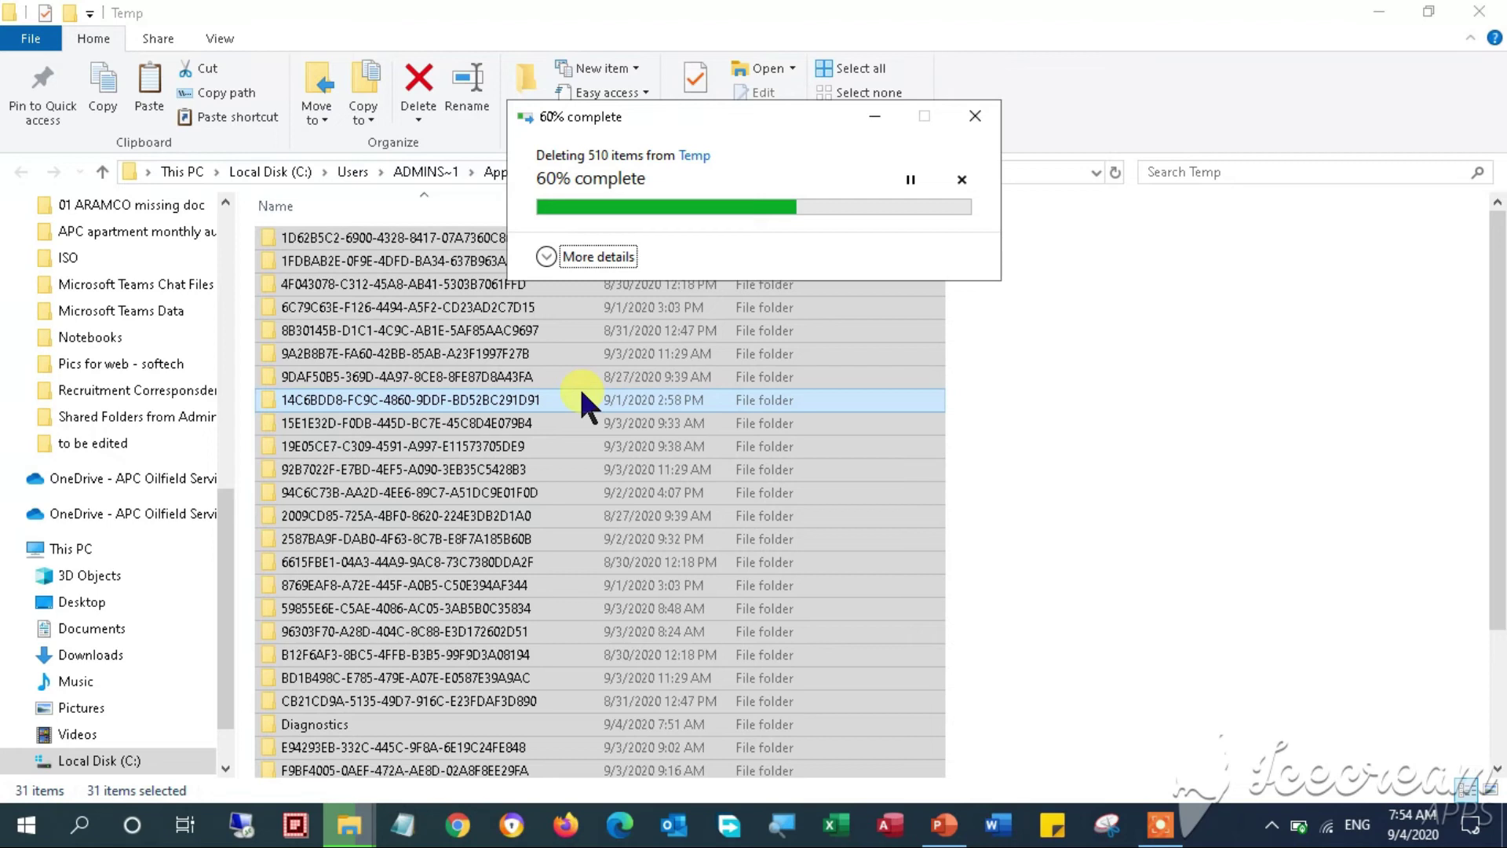
{"action": "left_click", "coordinate": [959, 177]}
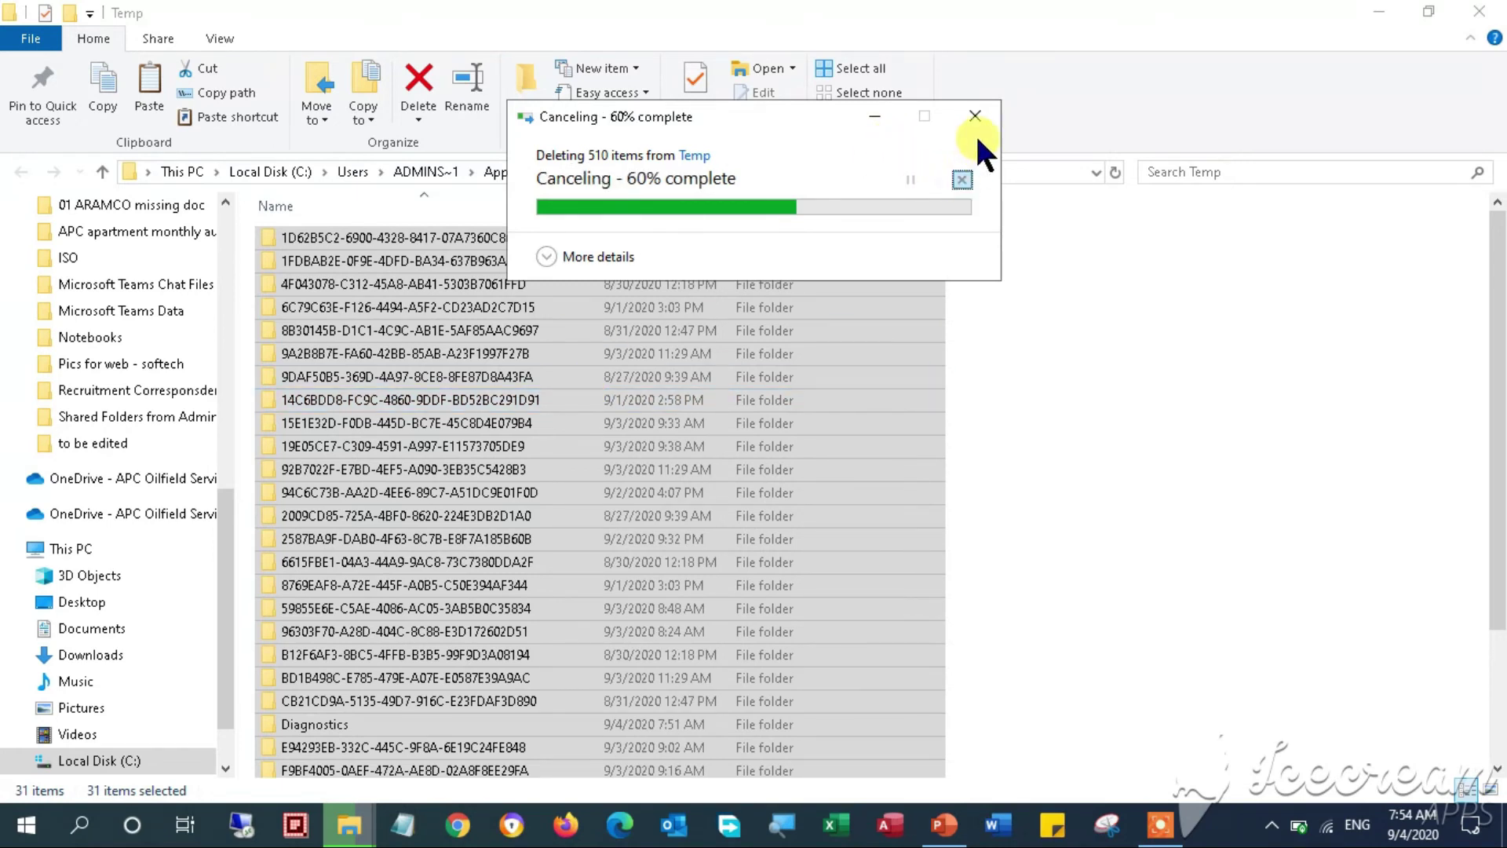
Close the user's Temp folder window and refresh the desktop
{"action": "left_click", "coordinate": [1479, 11]}
{"action": "right_click", "coordinate": [579, 442]}
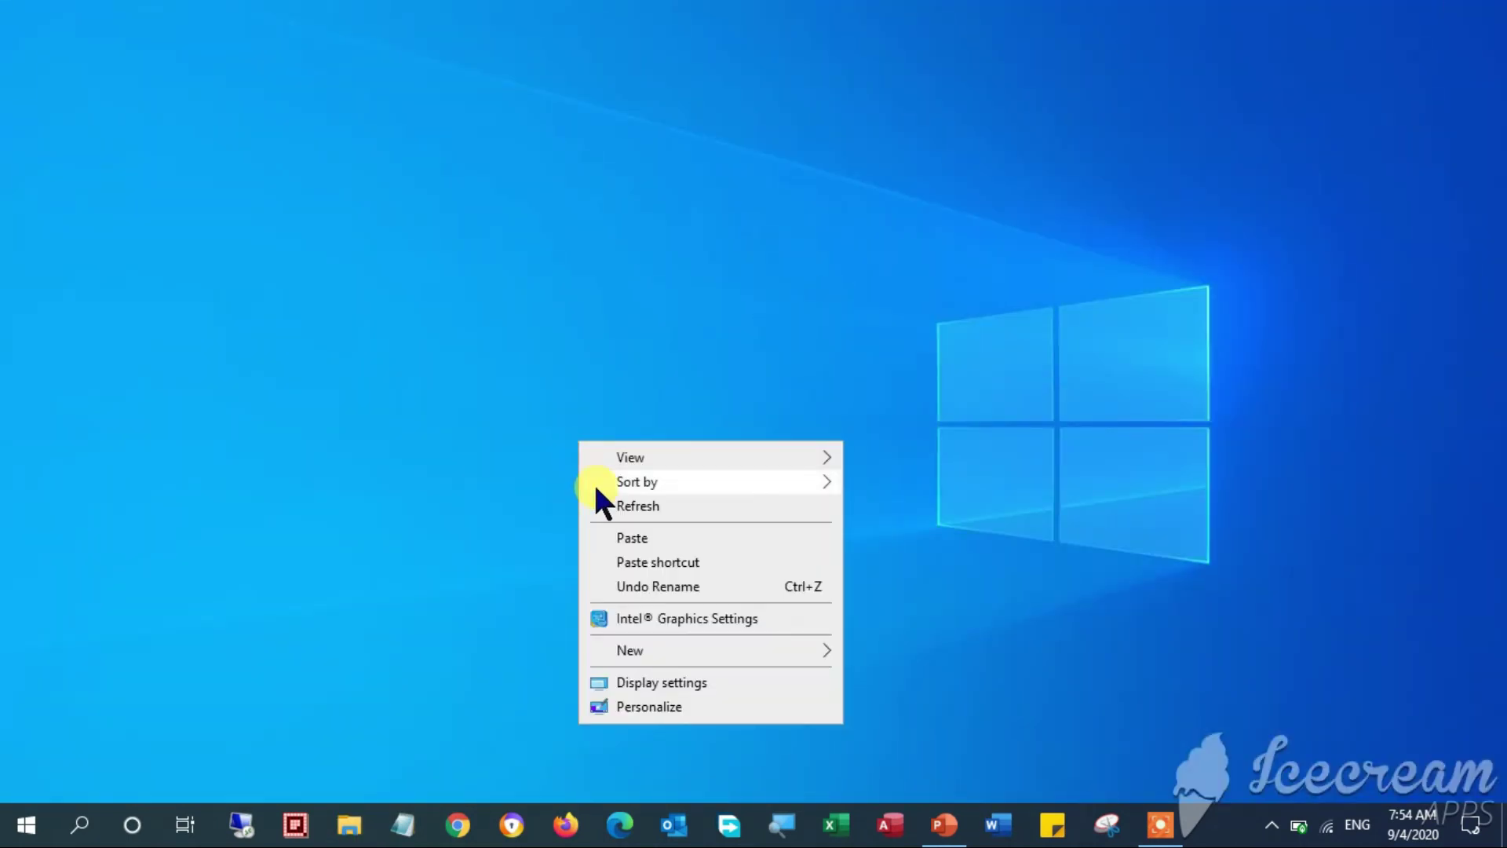
{"action": "left_click", "coordinate": [621, 510]}
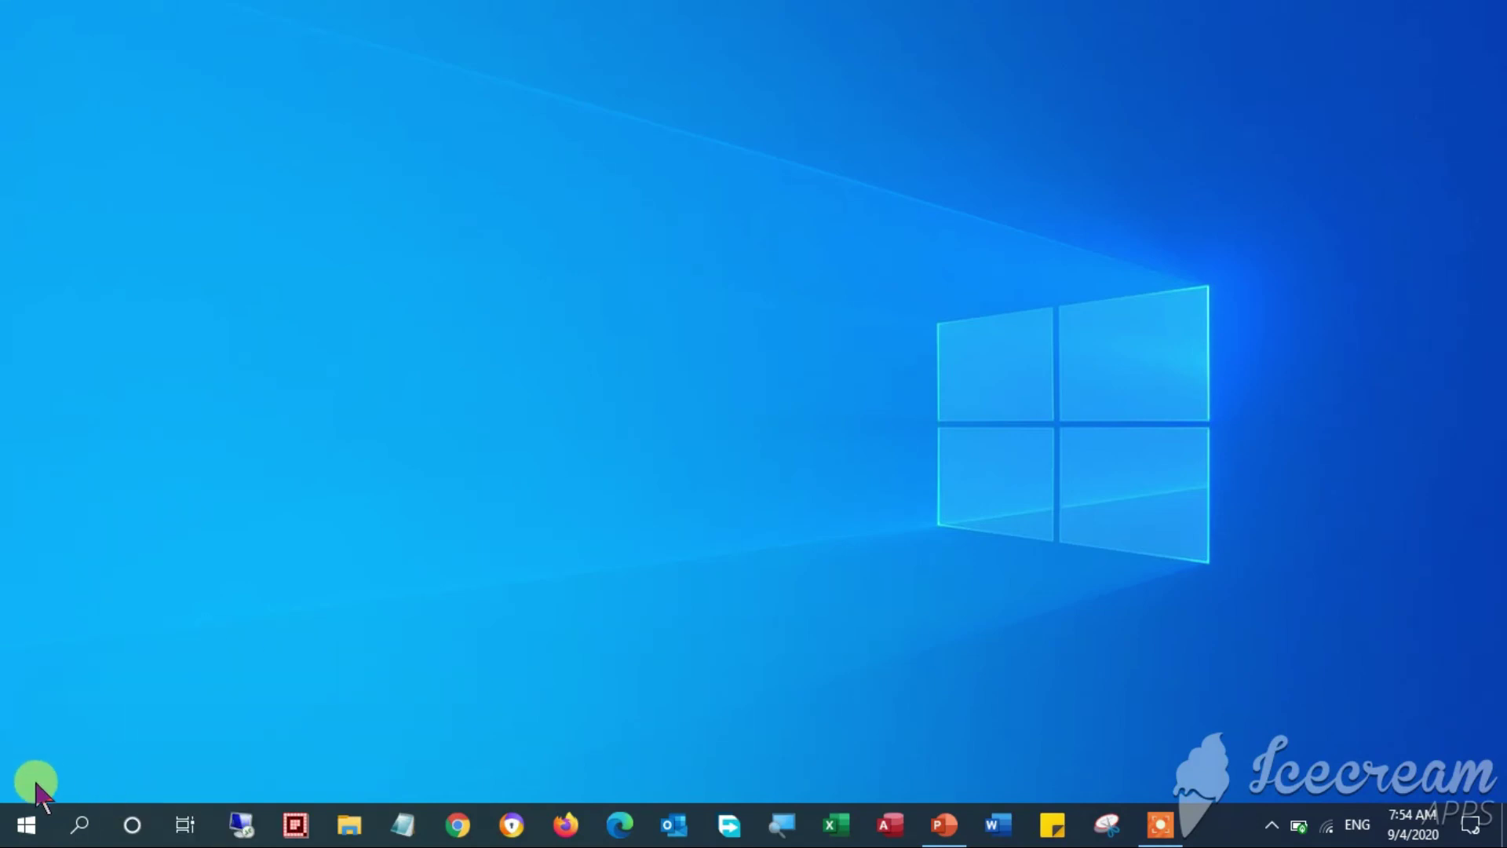
Search Windows for "msconfig" and open System Configuration
{"action": "left_click", "coordinate": [69, 824]}
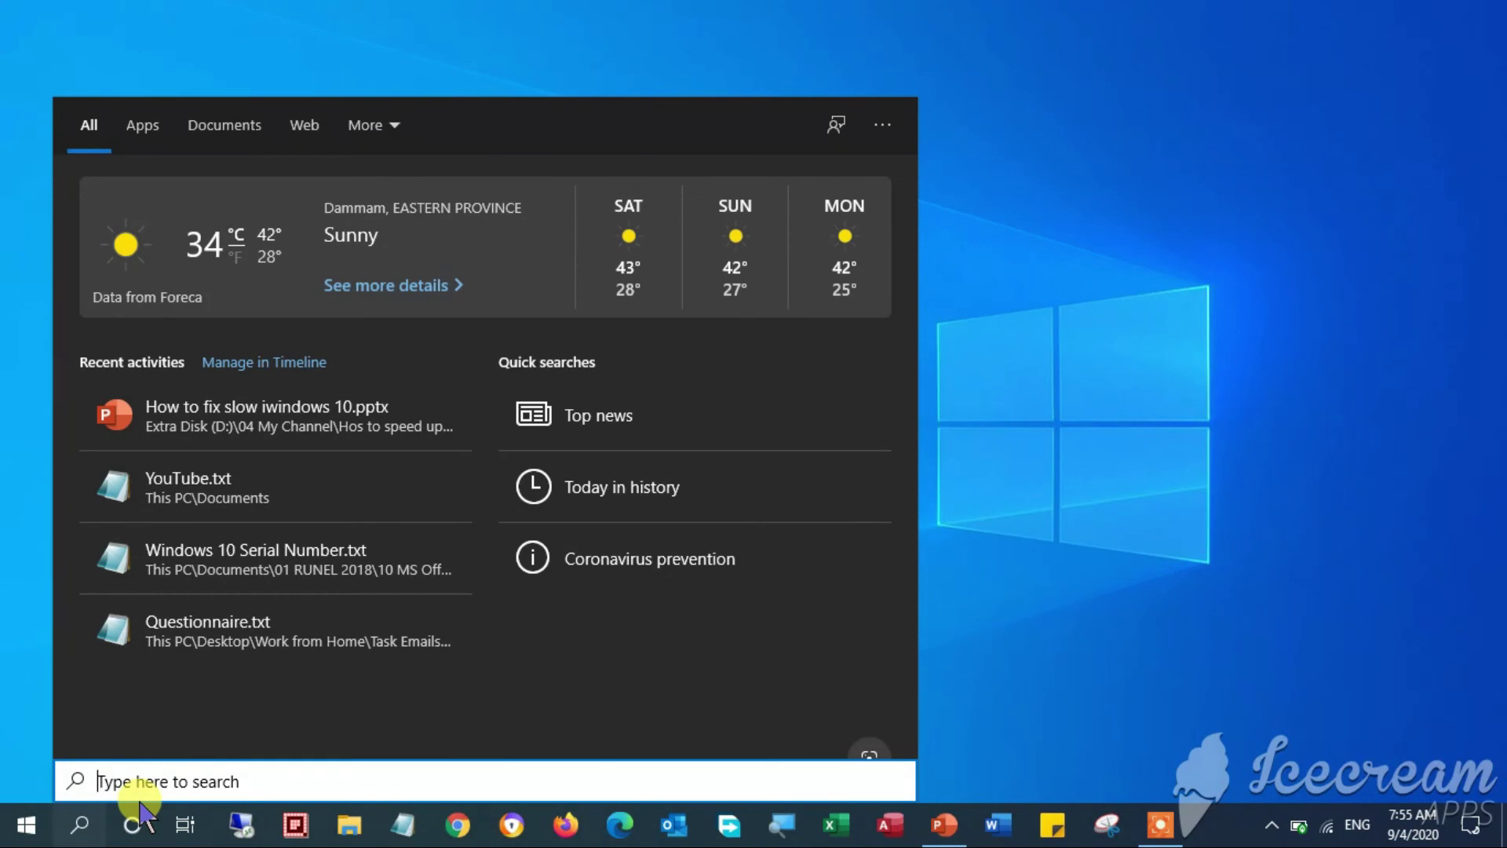
{"action": "type", "text": "ms"}
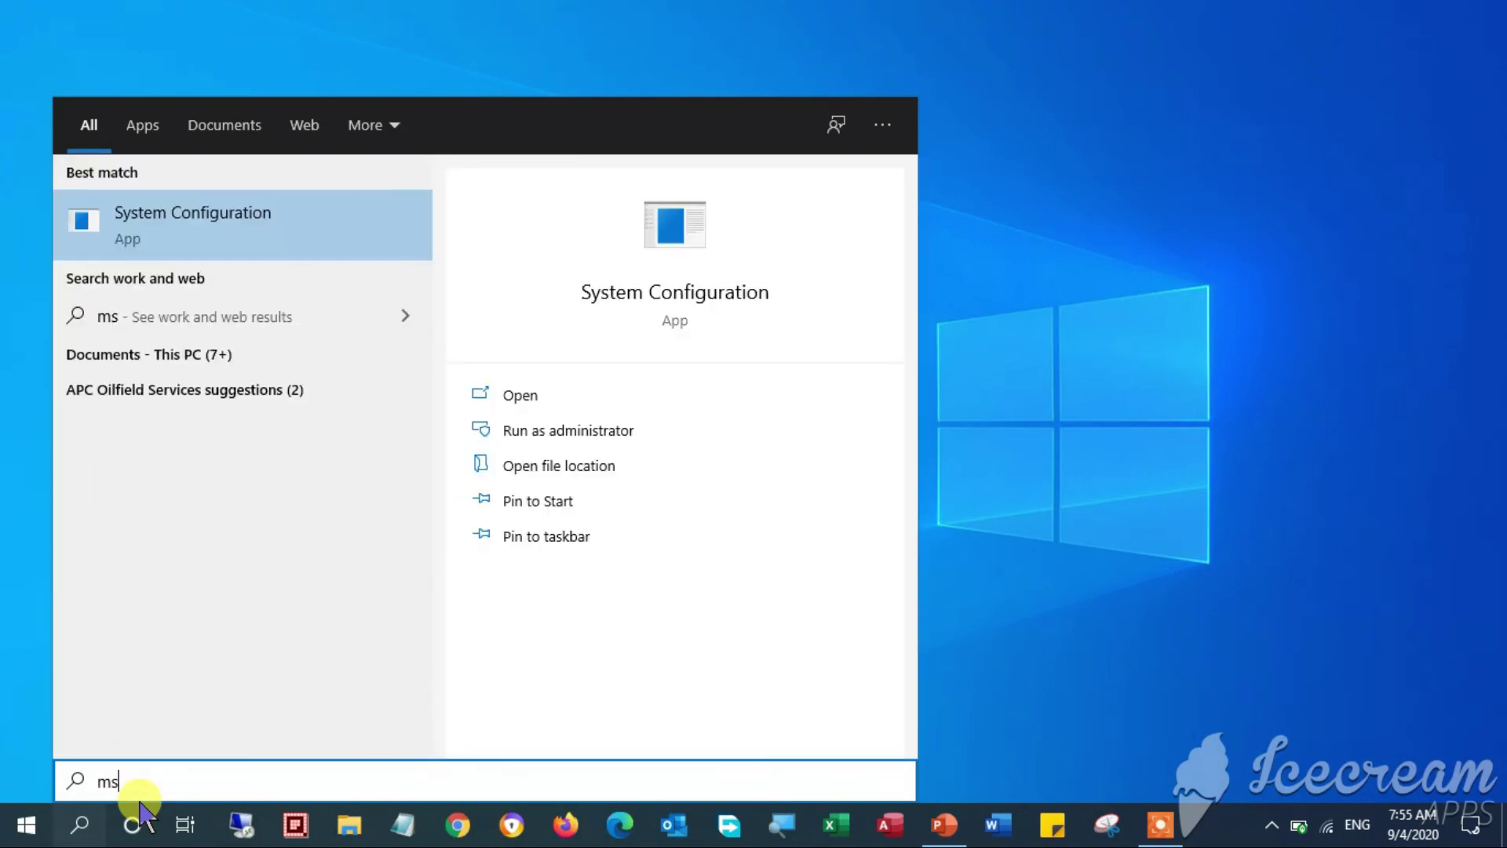
{"action": "type", "text": "config"}
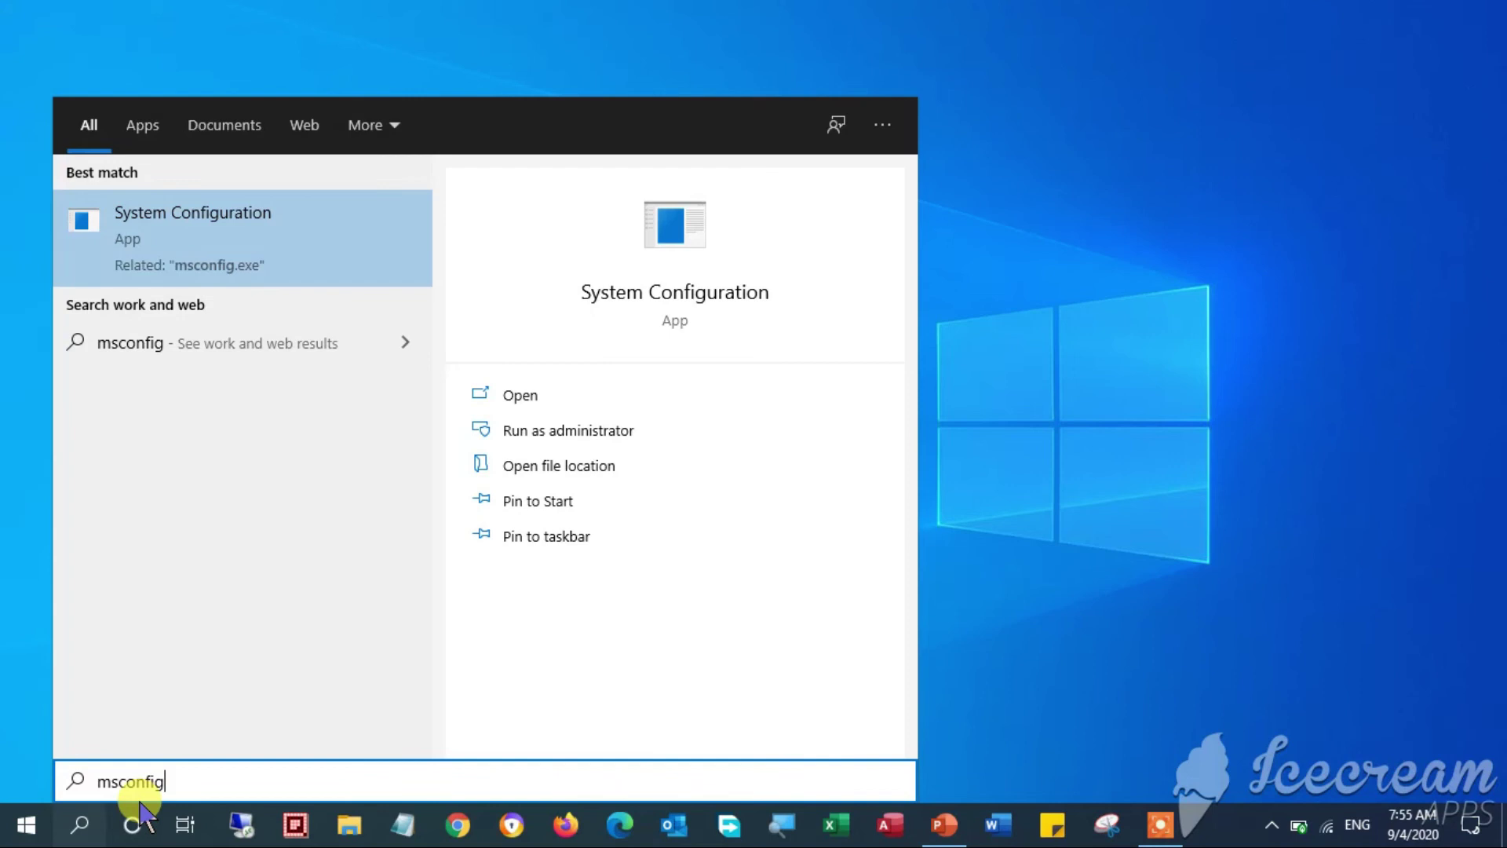
{"action": "left_click", "coordinate": [518, 396]}
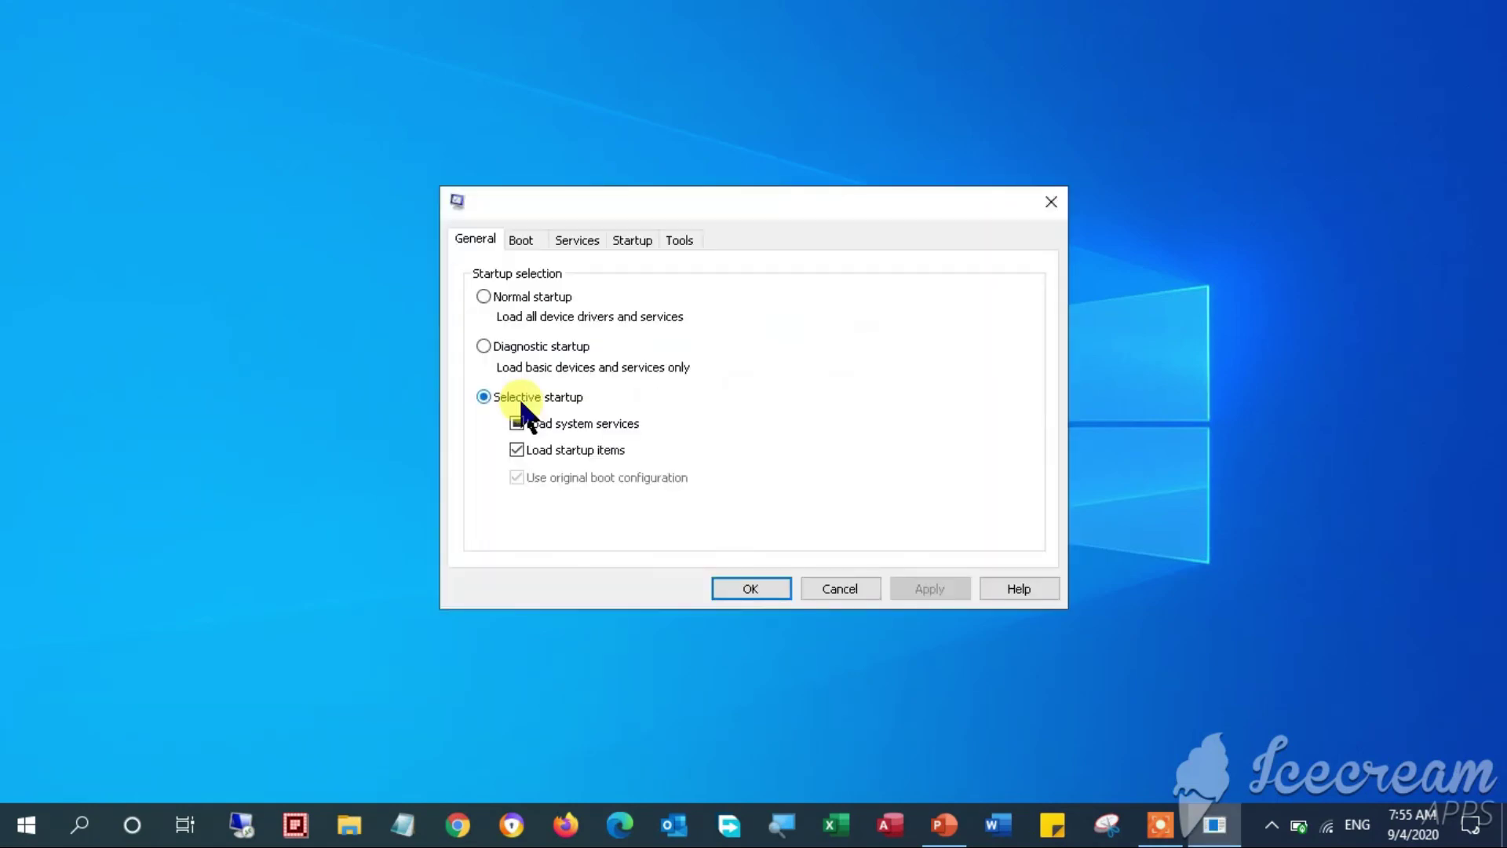
Hide all Microsoft services in System Configuration, disable all remaining services and apply the change
{"action": "left_click", "coordinate": [585, 239]}
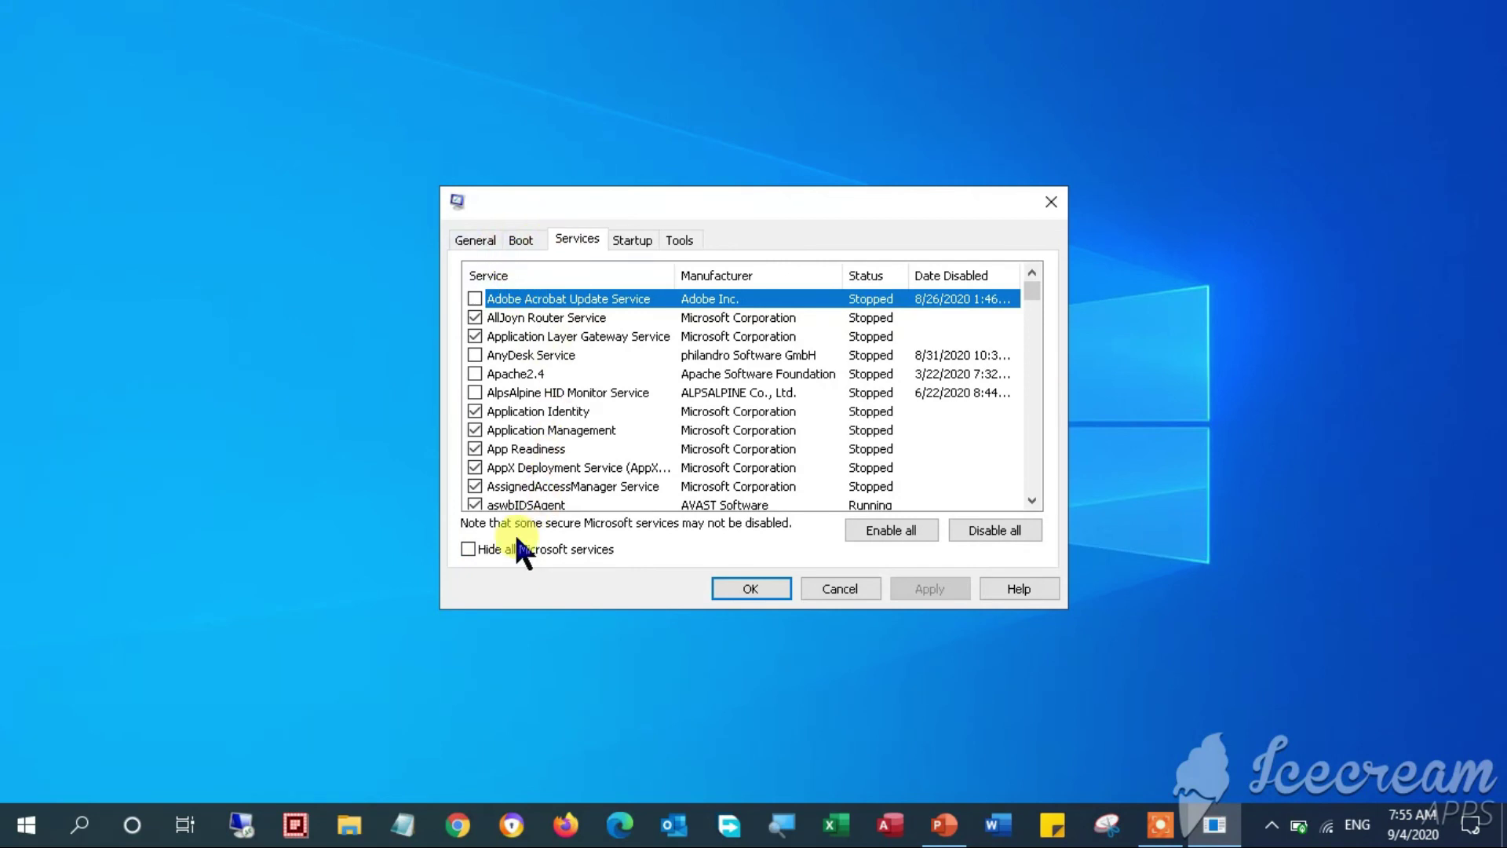
{"action": "left_click", "coordinate": [469, 549]}
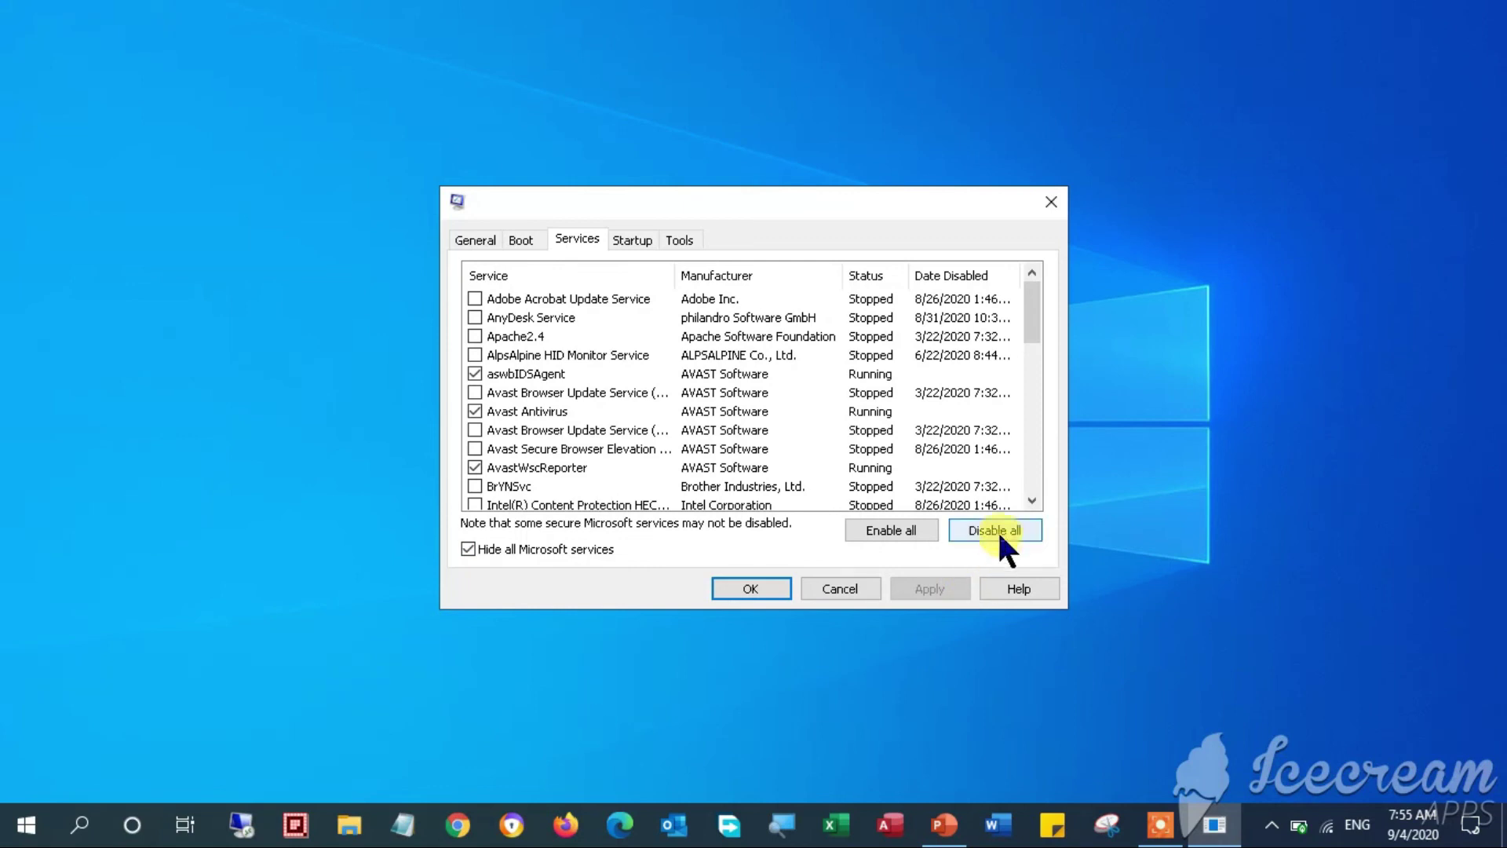
{"action": "left_click", "coordinate": [1034, 531]}
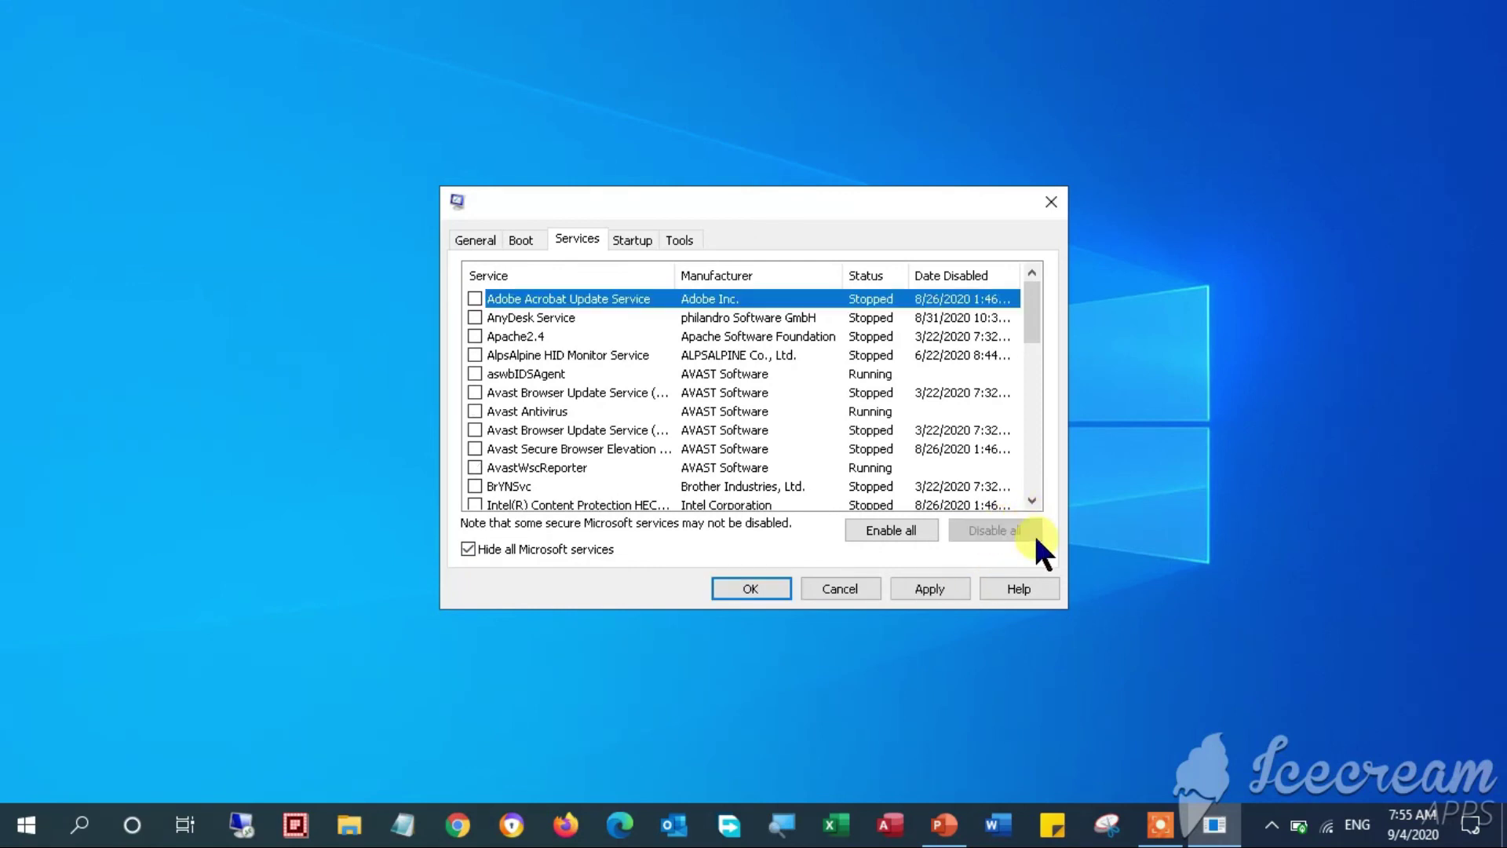
{"action": "left_click", "coordinate": [956, 592]}
{"action": "left_click", "coordinate": [776, 592]}
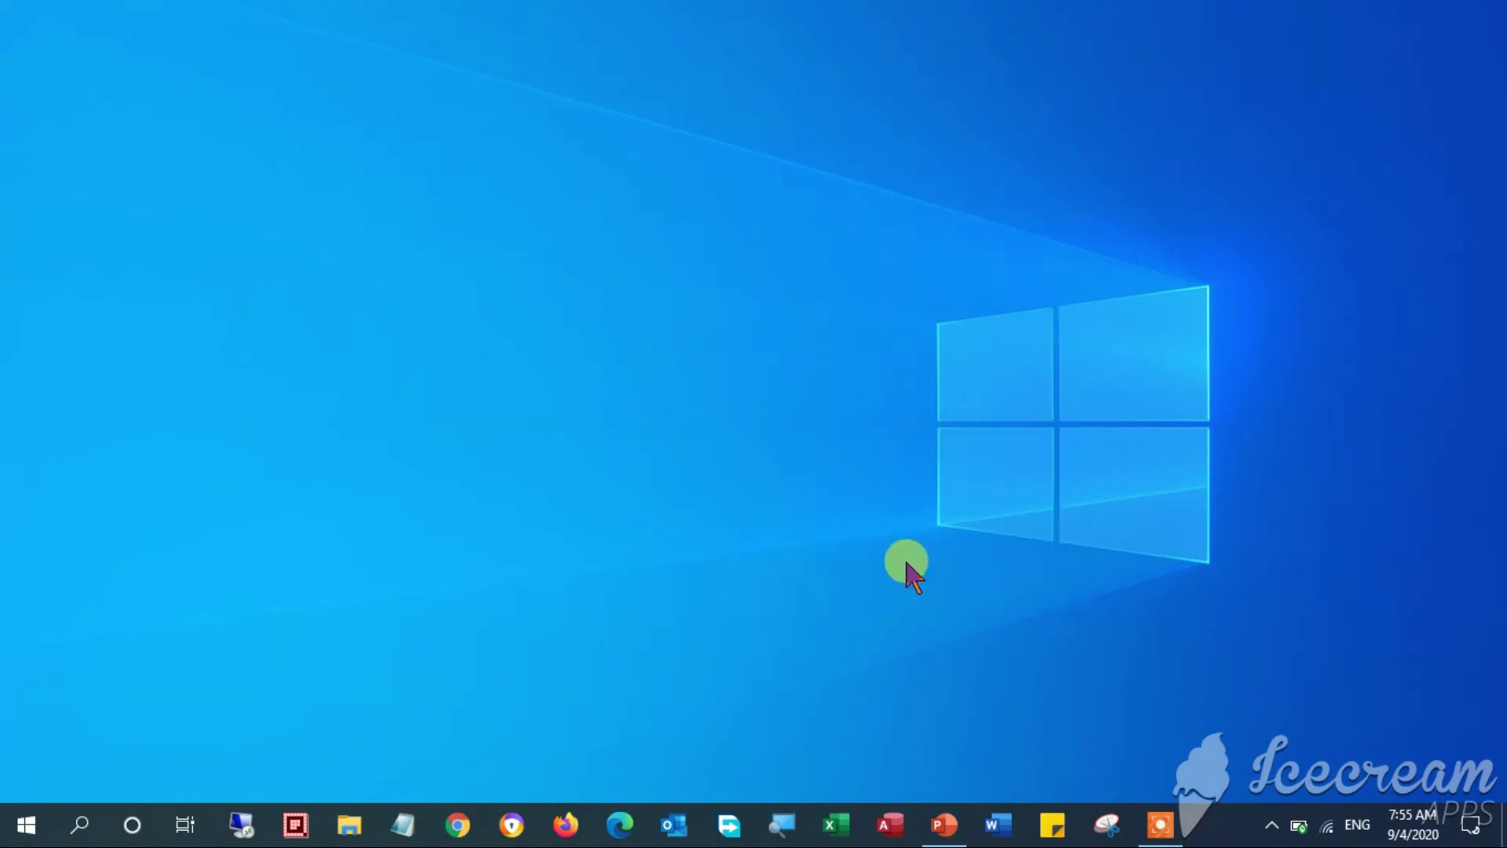
Show the computer's Sleep, Shut down and Restart options, and close them without choosing one
{"action": "left_click", "coordinate": [24, 824]}
{"action": "left_click", "coordinate": [52, 781]}
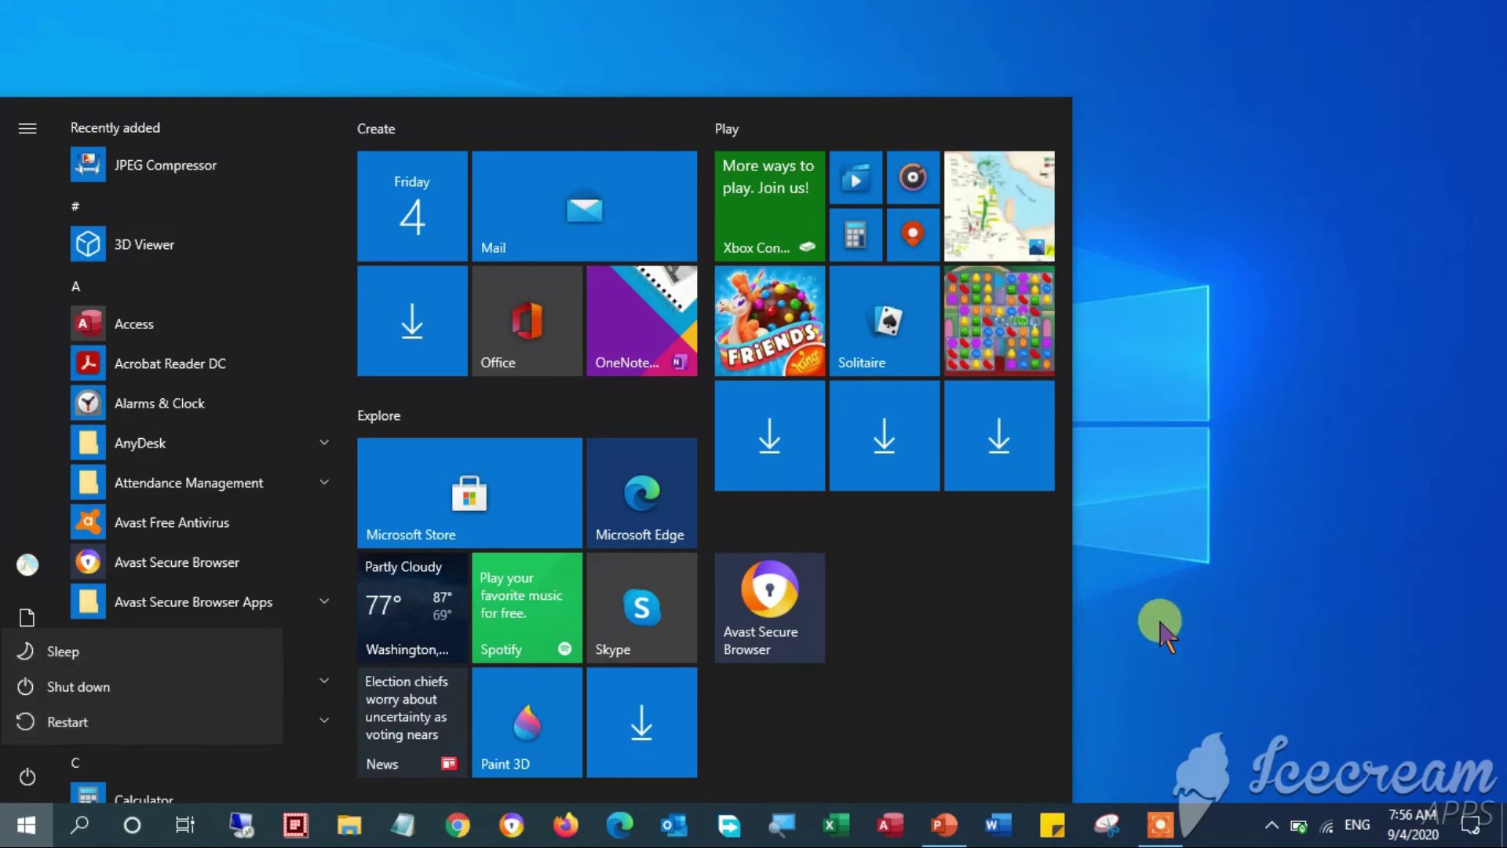
{"action": "key", "text": "Escape"}
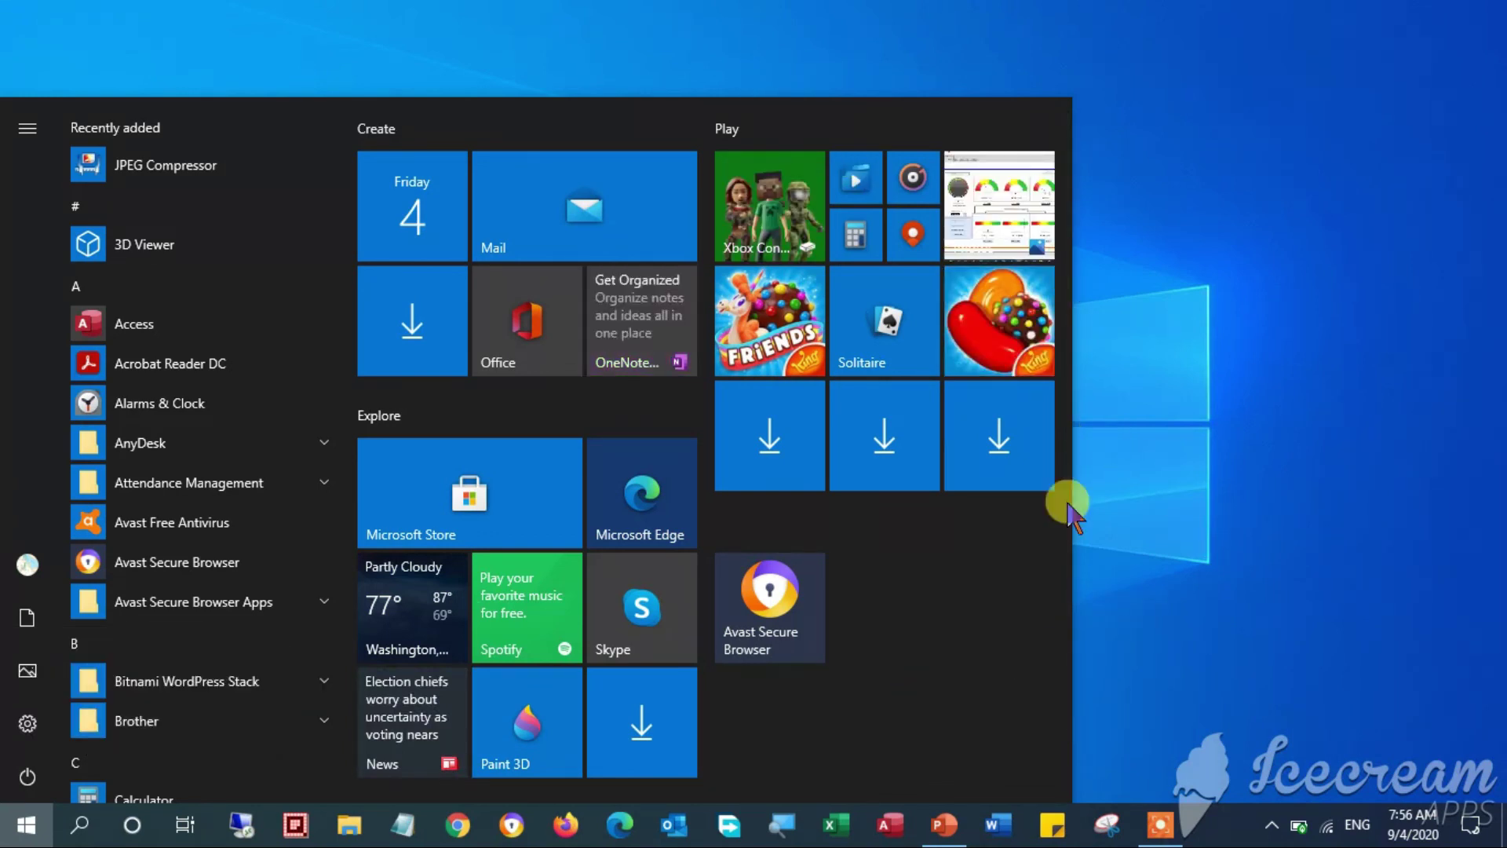
{"action": "left_click", "coordinate": [24, 820]}
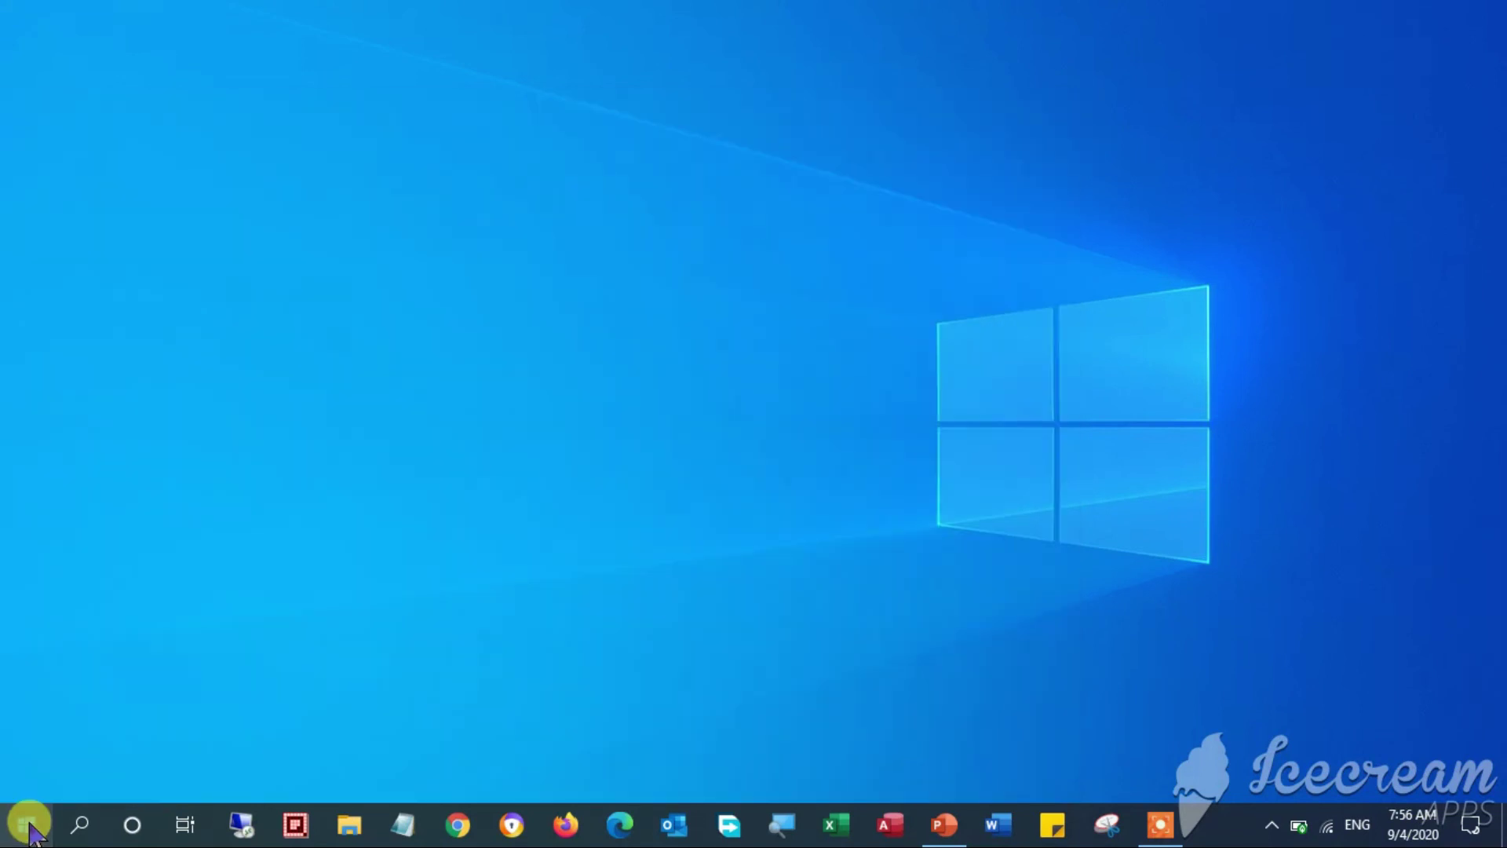